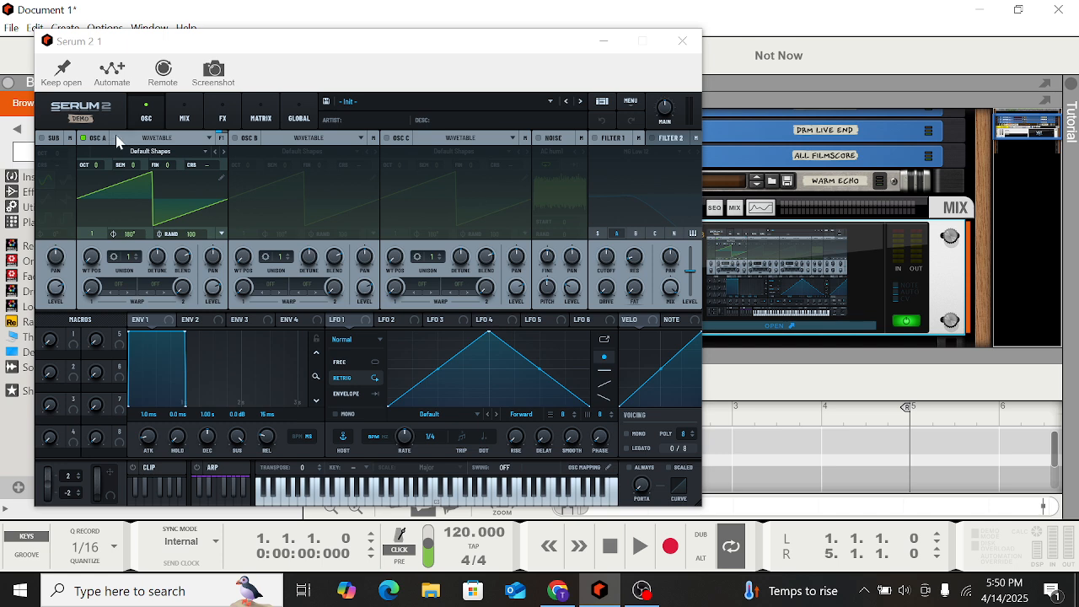
Enable the sub and noise oscillators and open the noise oscillator's sample list
{"action": "left_click", "coordinate": [182, 143]}
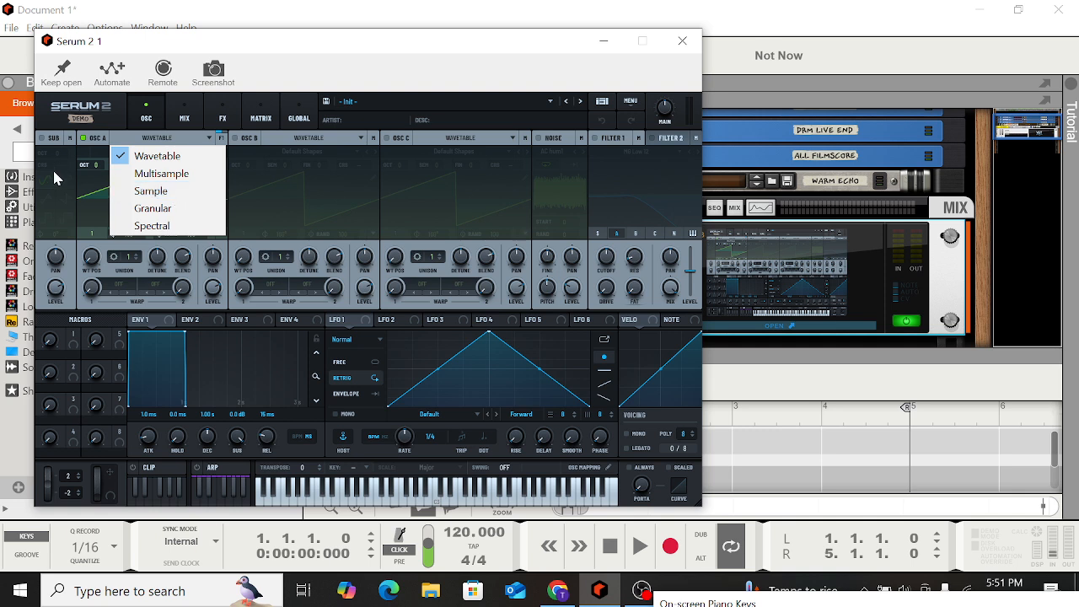
{"action": "left_click", "coordinate": [52, 140]}
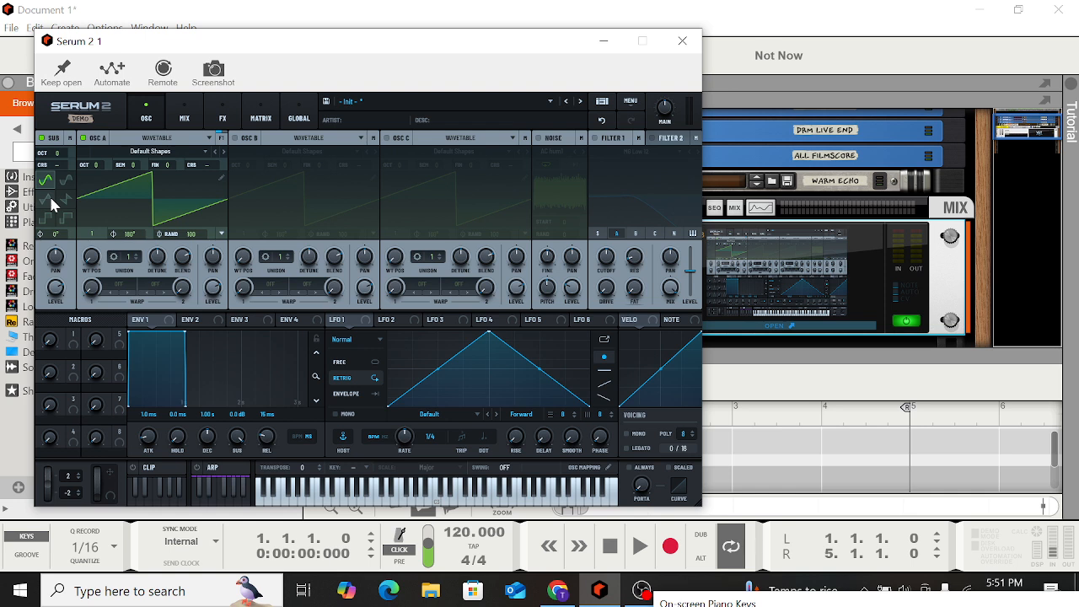
{"action": "left_click", "coordinate": [536, 139]}
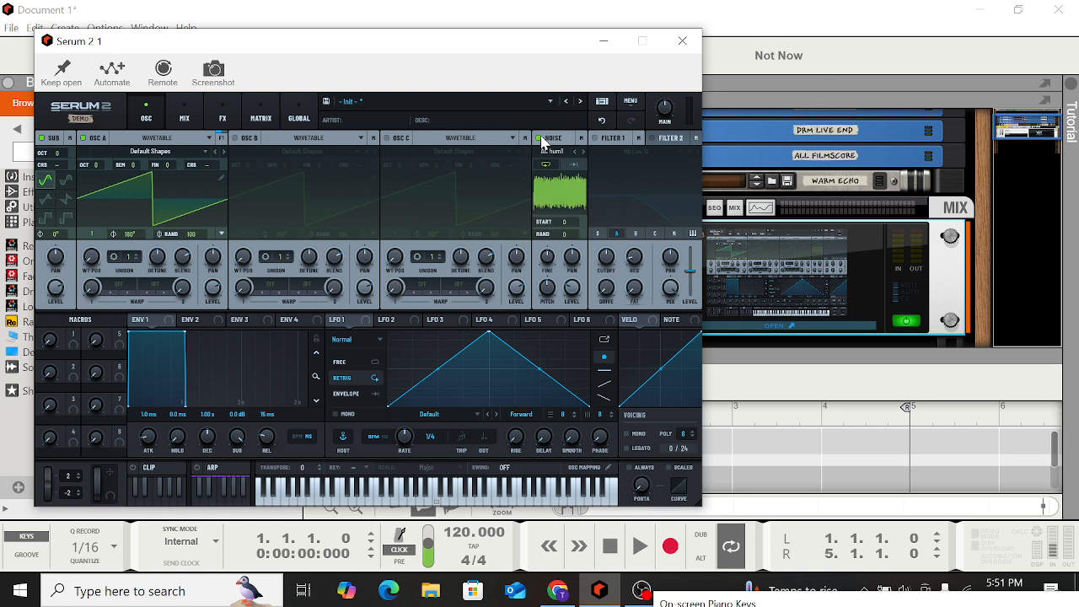
{"action": "left_click", "coordinate": [560, 149]}
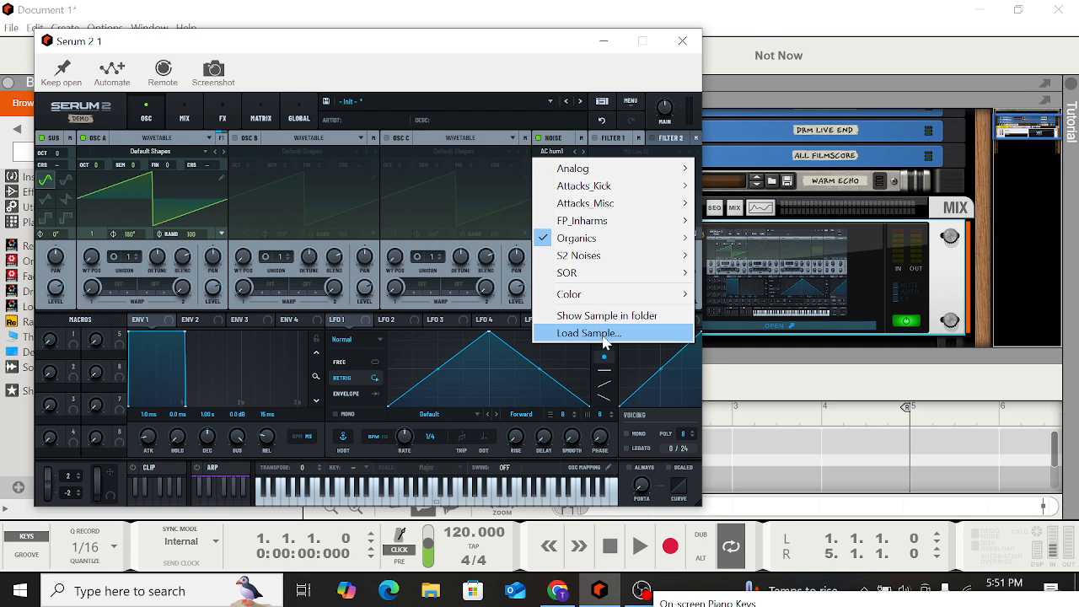
{"action": "left_click", "coordinate": [509, 176]}
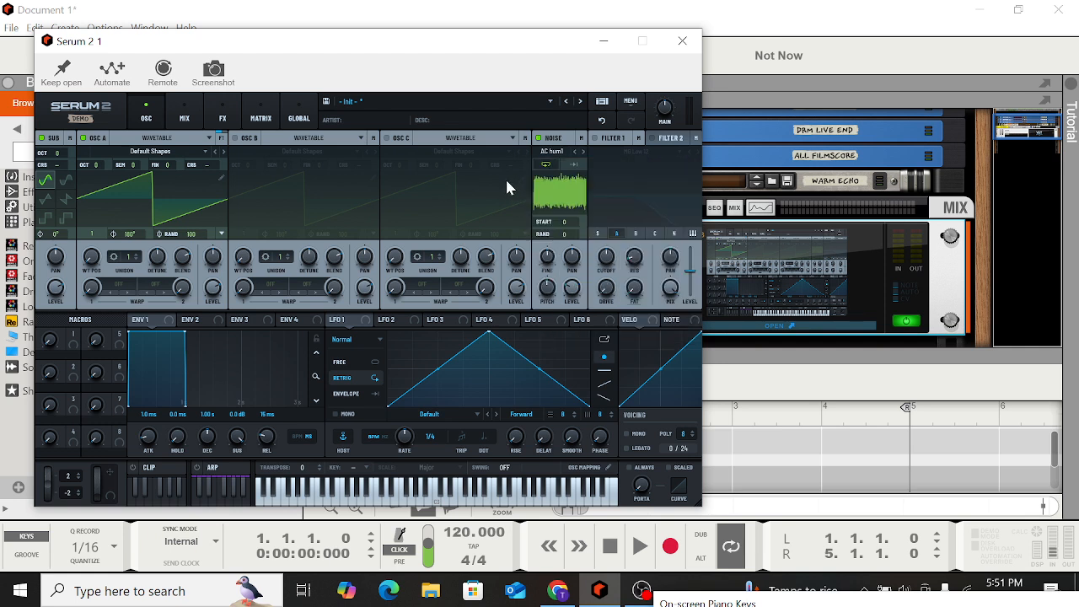
Switch the noise and sub oscillators back off
{"action": "left_click", "coordinate": [538, 138]}
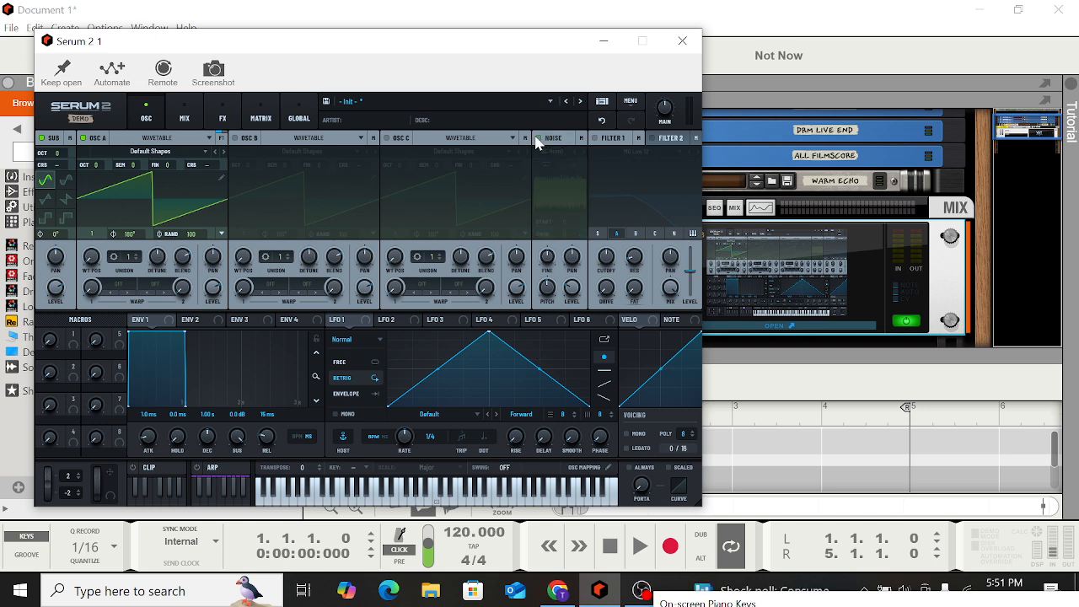
{"action": "left_click", "coordinate": [41, 138]}
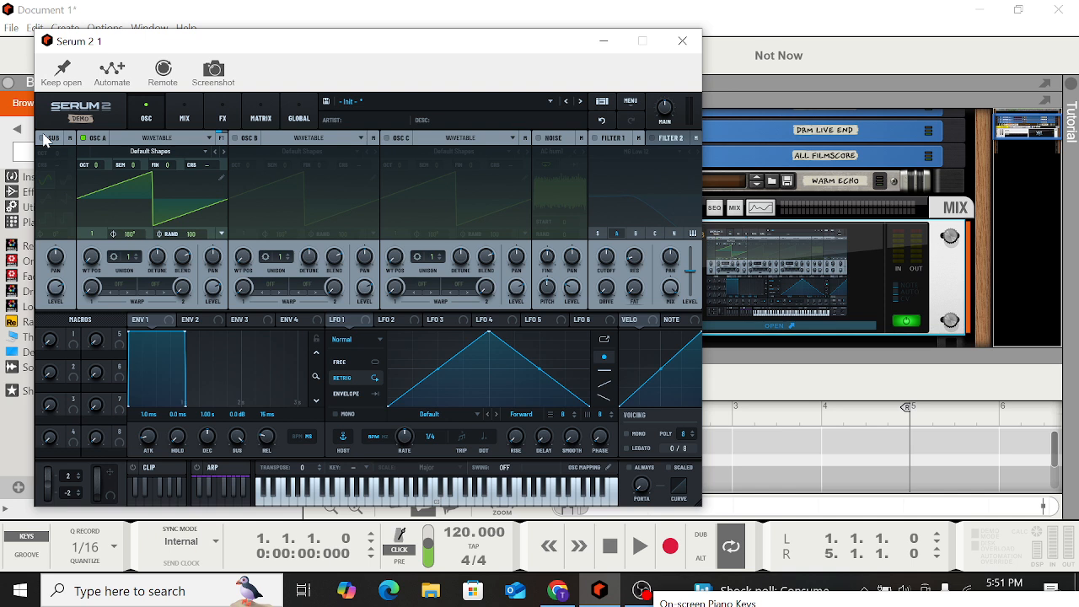
Open OSC A's wavetable editor and add a new frame to the wavetable
{"action": "left_click", "coordinate": [189, 140]}
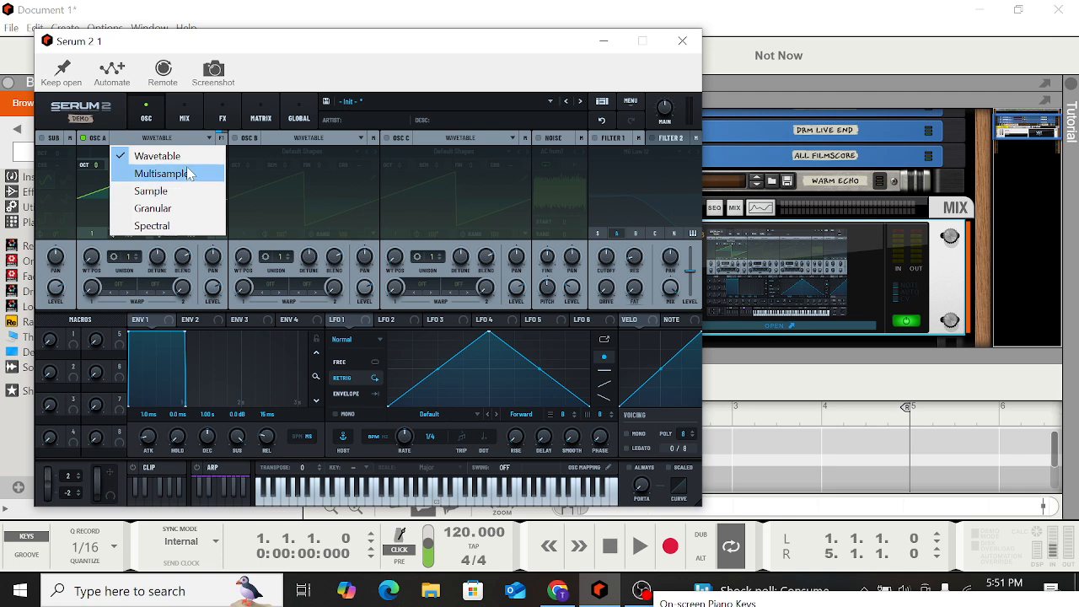
{"action": "left_click", "coordinate": [187, 158]}
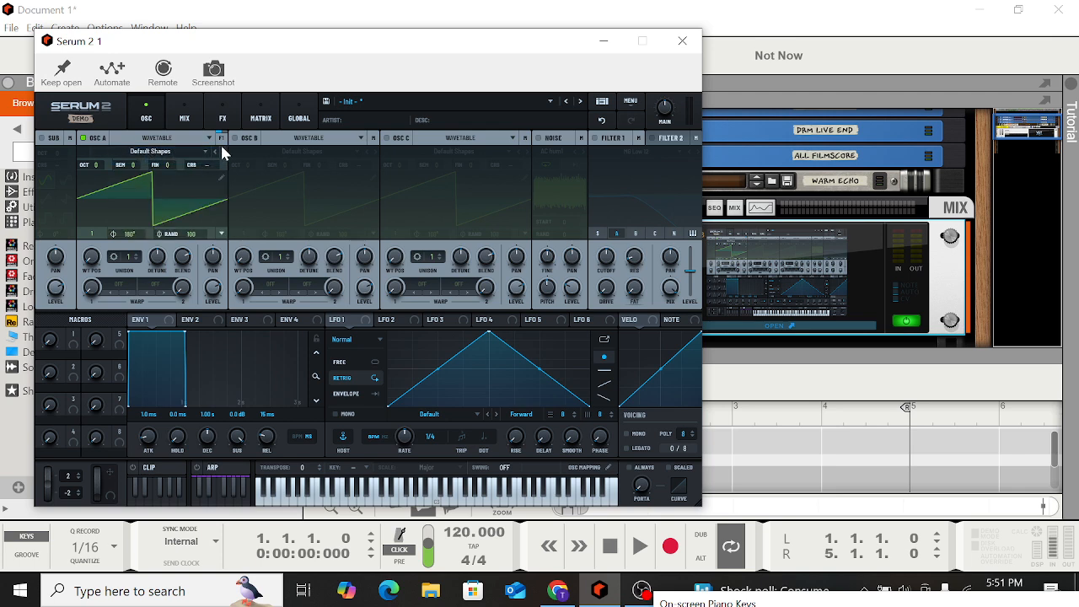
{"action": "left_click", "coordinate": [222, 178]}
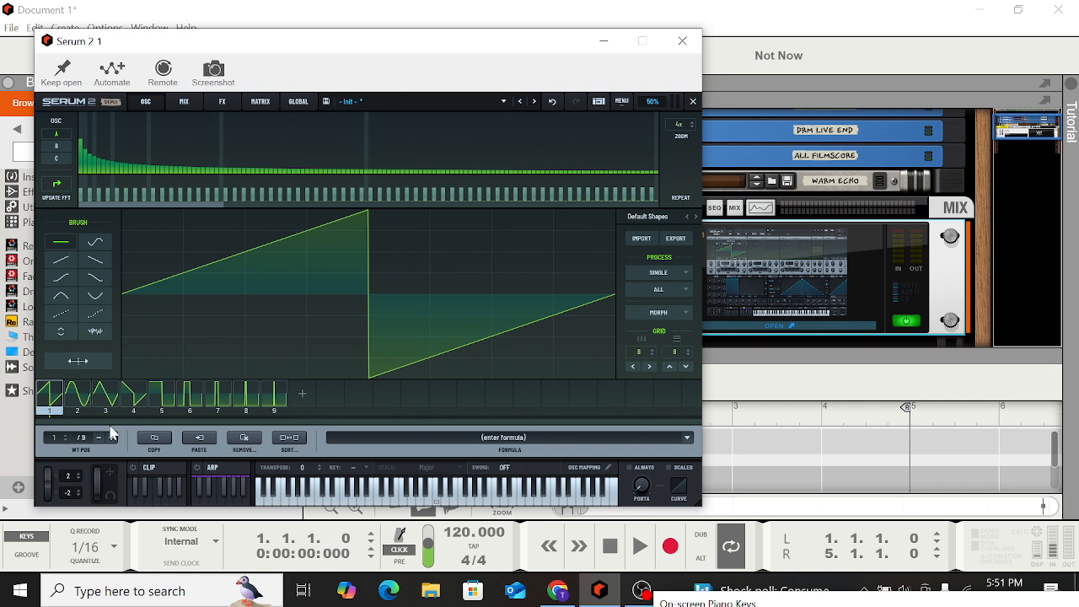
{"action": "left_click", "coordinate": [303, 393]}
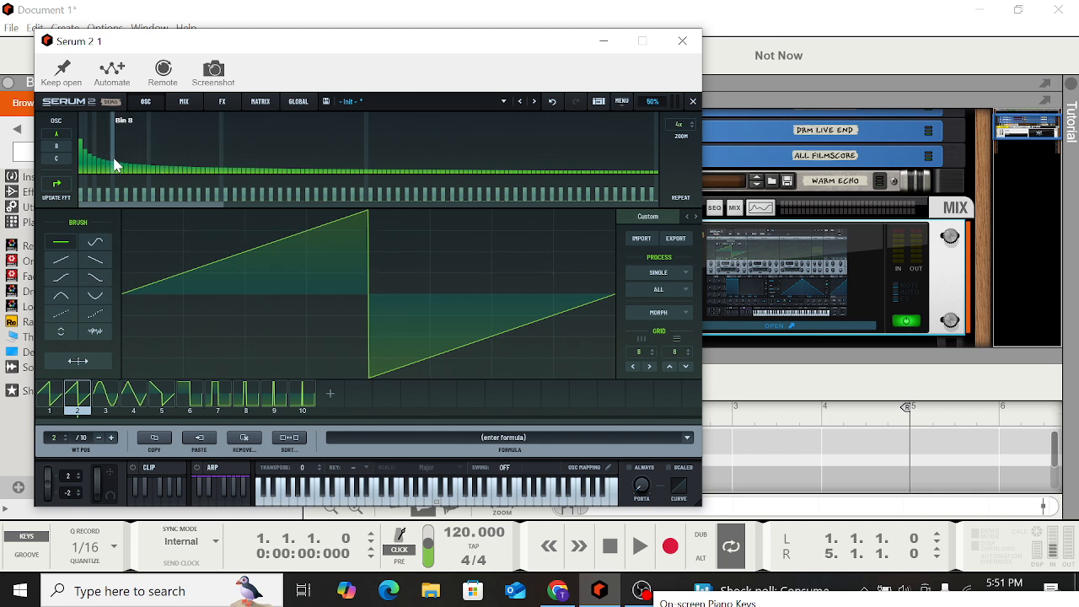
Raise a low harmonic bin in the new frame's spectrum and close the wavetable editor
{"action": "left_click_drag", "start_coordinate": [116, 167], "coordinate": [150, 156]}
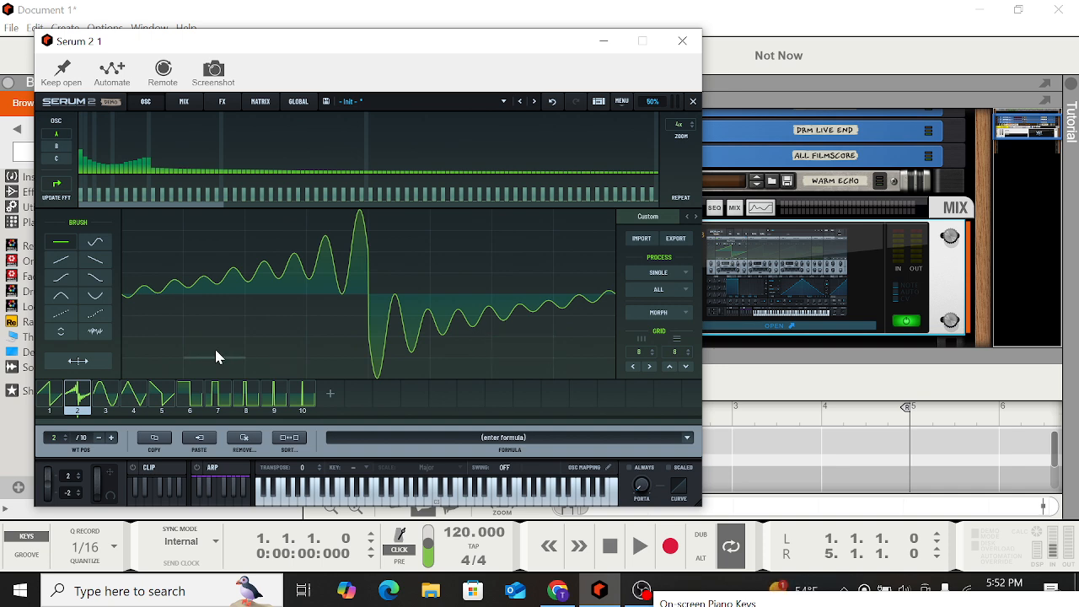
{"action": "left_click", "coordinate": [693, 102]}
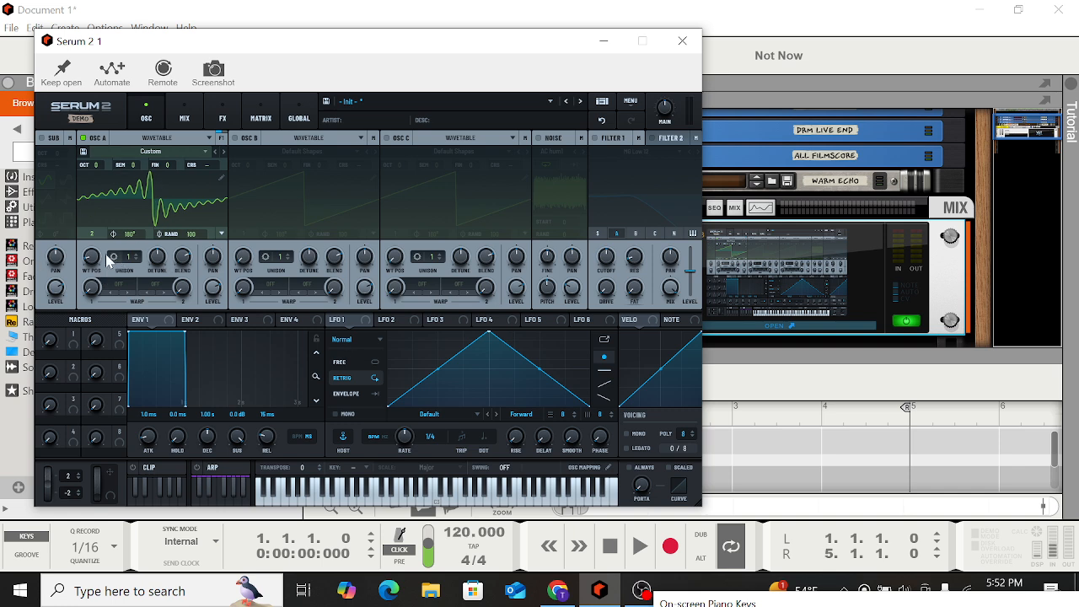
Set OSC A's warp mode to Bend - and sweep the warp amount up and back to zero
{"action": "mouse_move", "coordinate": [86, 258]}
{"action": "left_mouse_down"}
{"action": "mouse_move", "coordinate": [85, 147]}
{"action": "mouse_move", "coordinate": [88, 258]}
{"action": "left_mouse_up"}
{"action": "left_click", "coordinate": [116, 288]}
{"action": "mouse_move", "coordinate": [135, 336]}
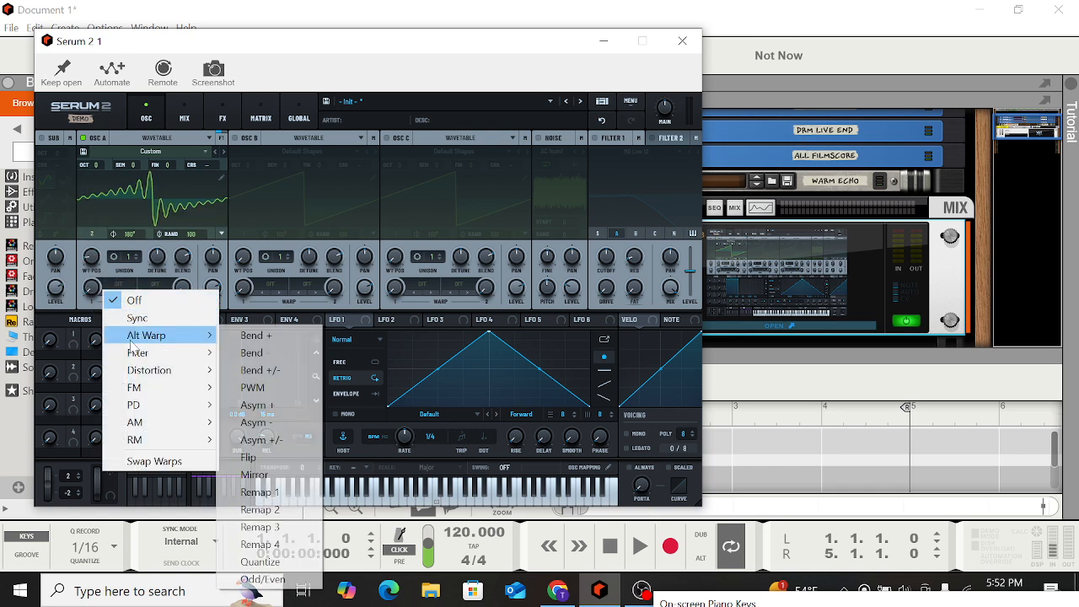
{"action": "left_click", "coordinate": [252, 351]}
{"action": "left_click_drag", "start_coordinate": [92, 288], "coordinate": [63, 135]}
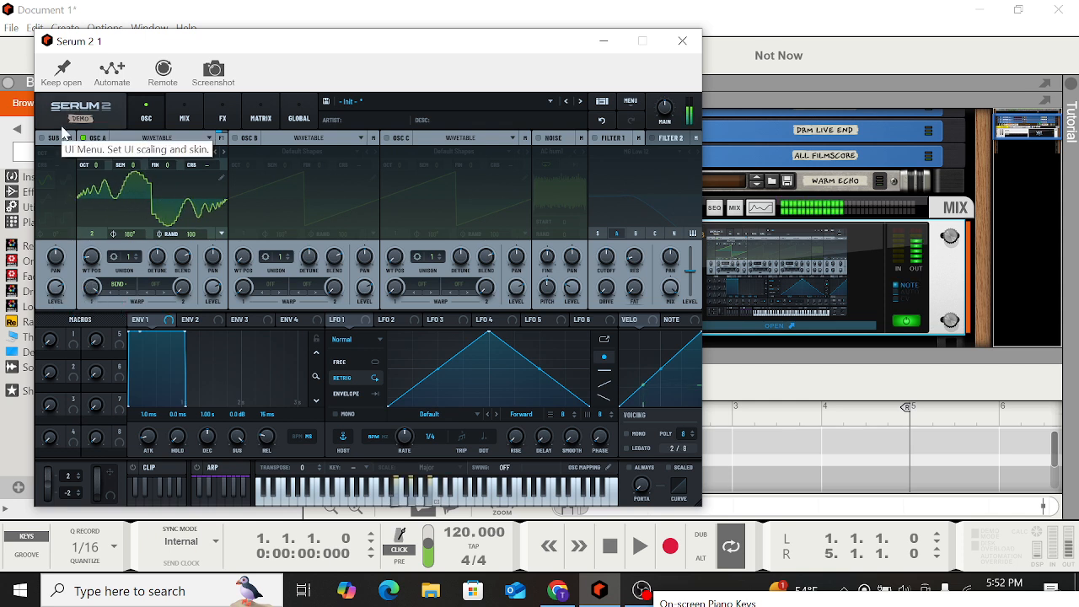
{"action": "mouse_move", "coordinate": [93, 288]}
{"action": "left_mouse_down"}
{"action": "mouse_move", "coordinate": [106, 368]}
{"action": "mouse_move", "coordinate": [81, 288]}
{"action": "left_mouse_up"}
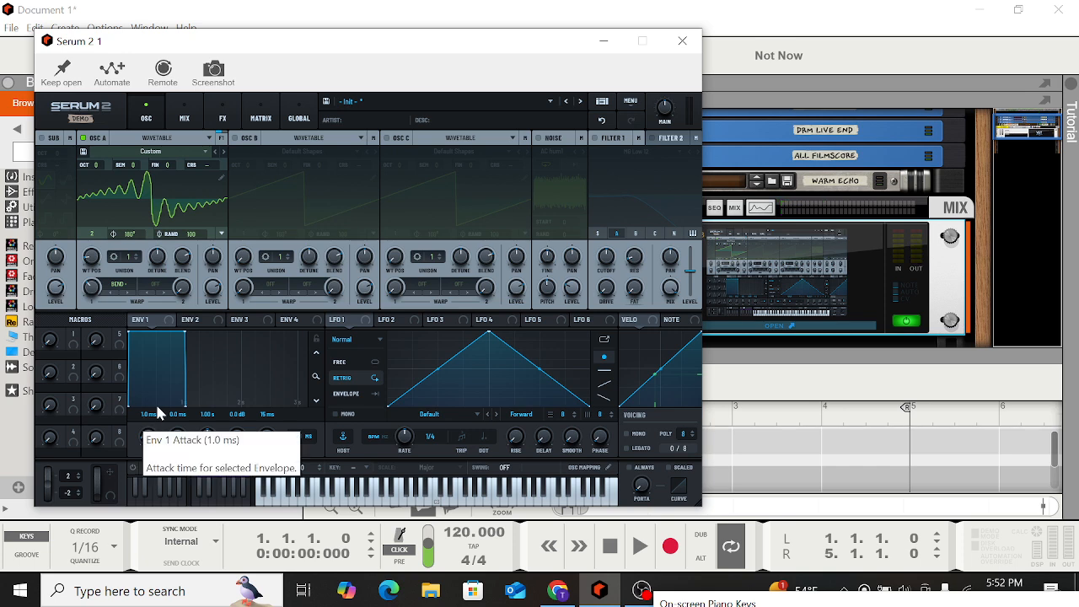
Switch OSC A's oscillator type to Multisample
{"action": "left_click", "coordinate": [209, 138]}
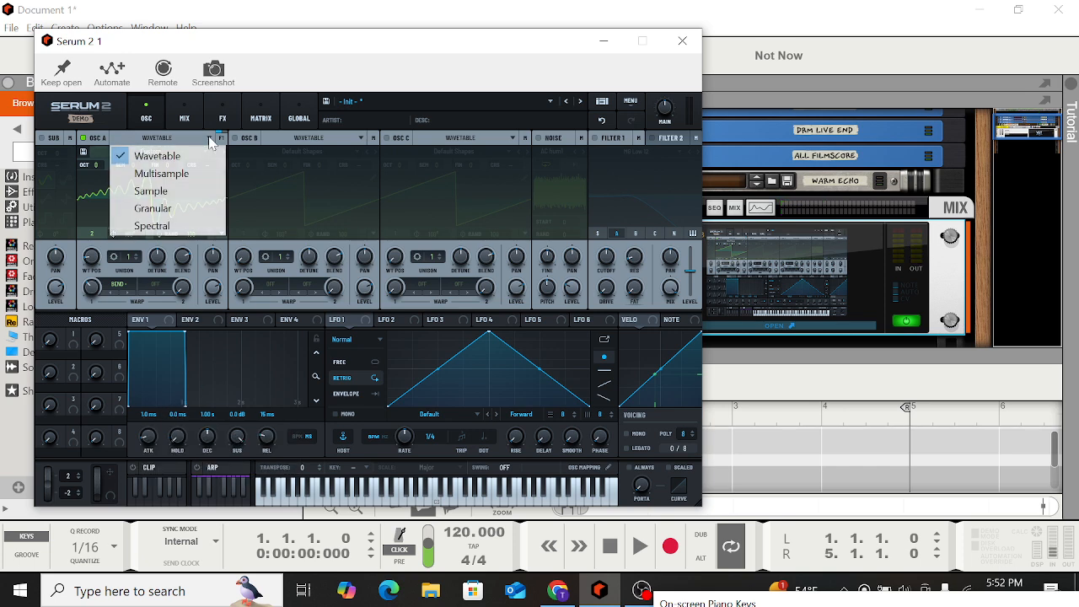
{"action": "left_click", "coordinate": [139, 152]}
{"action": "left_click", "coordinate": [209, 138]}
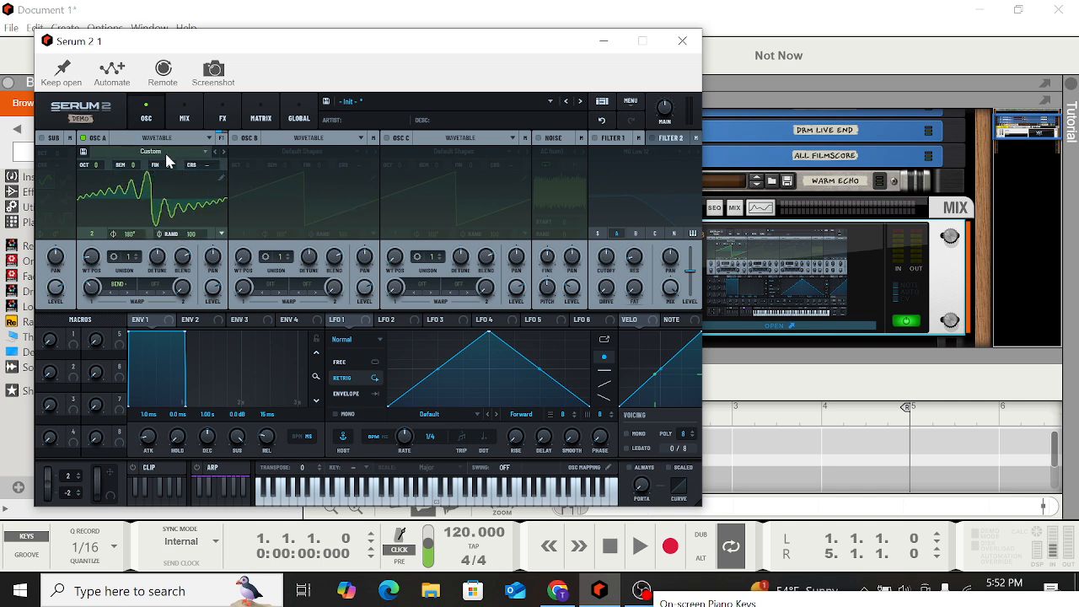
{"action": "left_click", "coordinate": [166, 162]}
Load the factory Strings multisample Celli LE into OSC A
{"action": "left_click", "coordinate": [203, 153]}
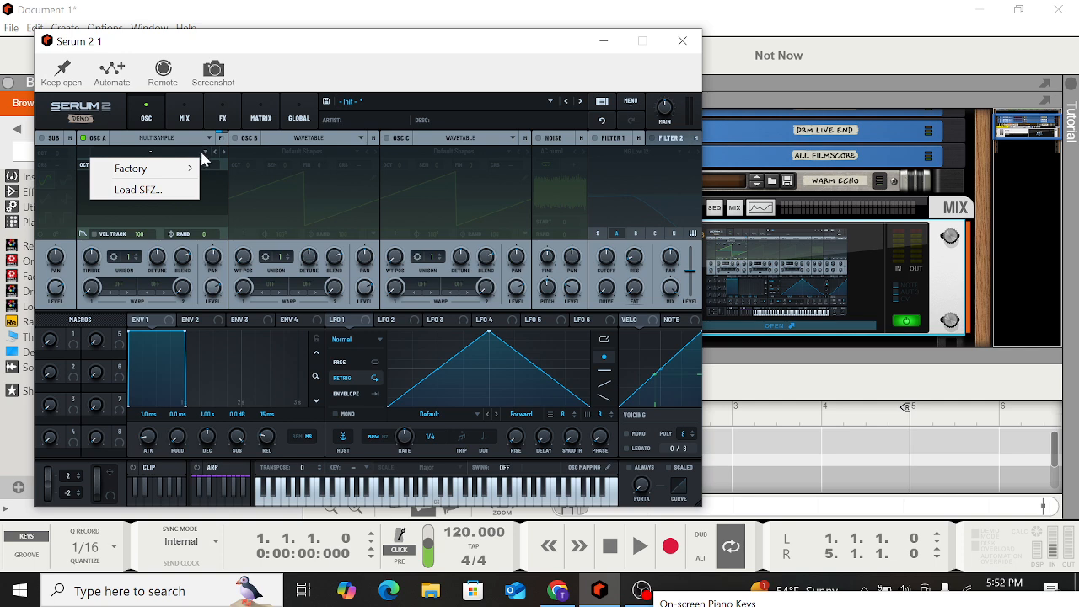
{"action": "mouse_move", "coordinate": [190, 172]}
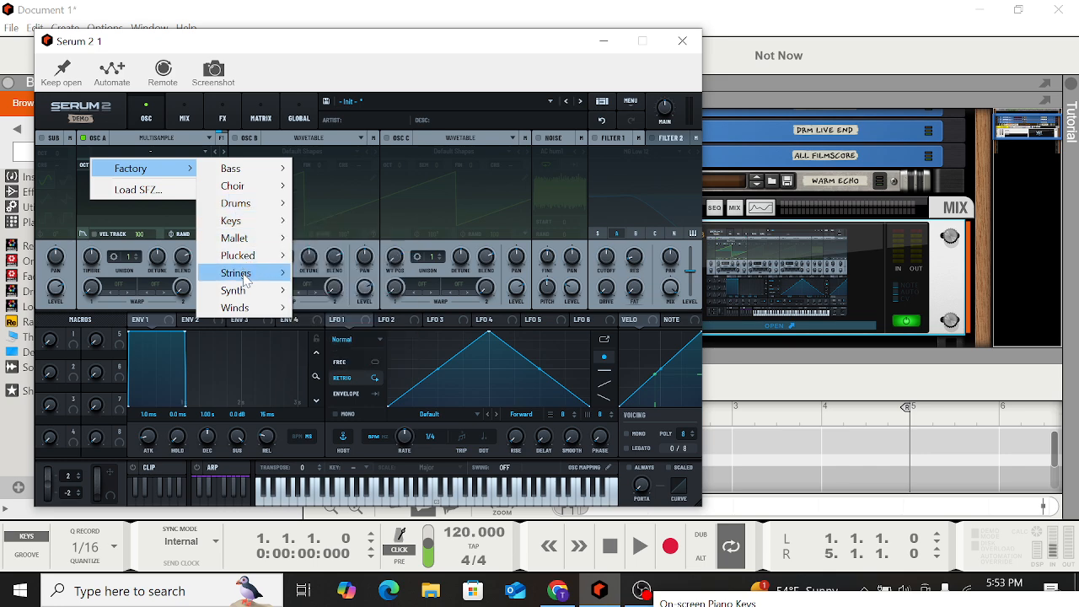
{"action": "mouse_move", "coordinate": [244, 281]}
{"action": "left_click", "coordinate": [334, 251]}
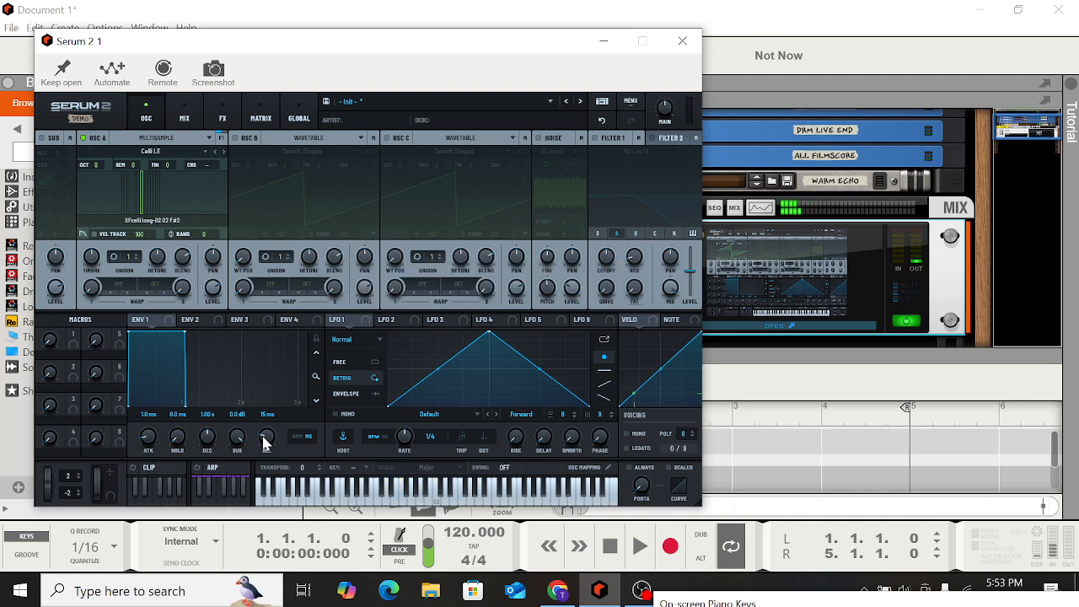
Raise Envelope 1's release to about 2.33 s and review the multisample menu options
{"action": "left_click_drag", "start_coordinate": [265, 436], "coordinate": [268, 396]}
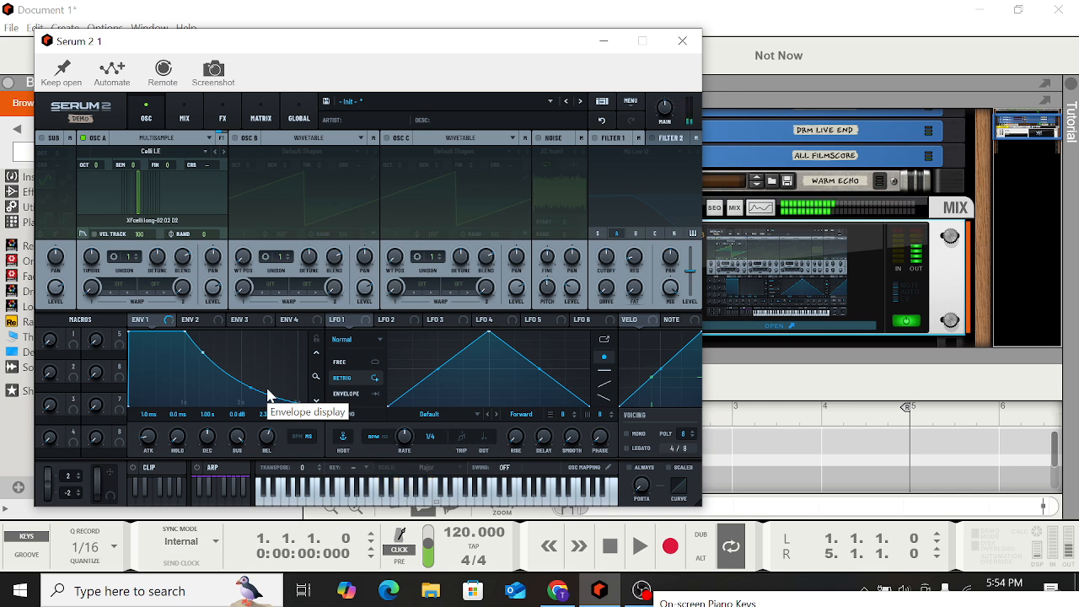
{"action": "left_click", "coordinate": [191, 155]}
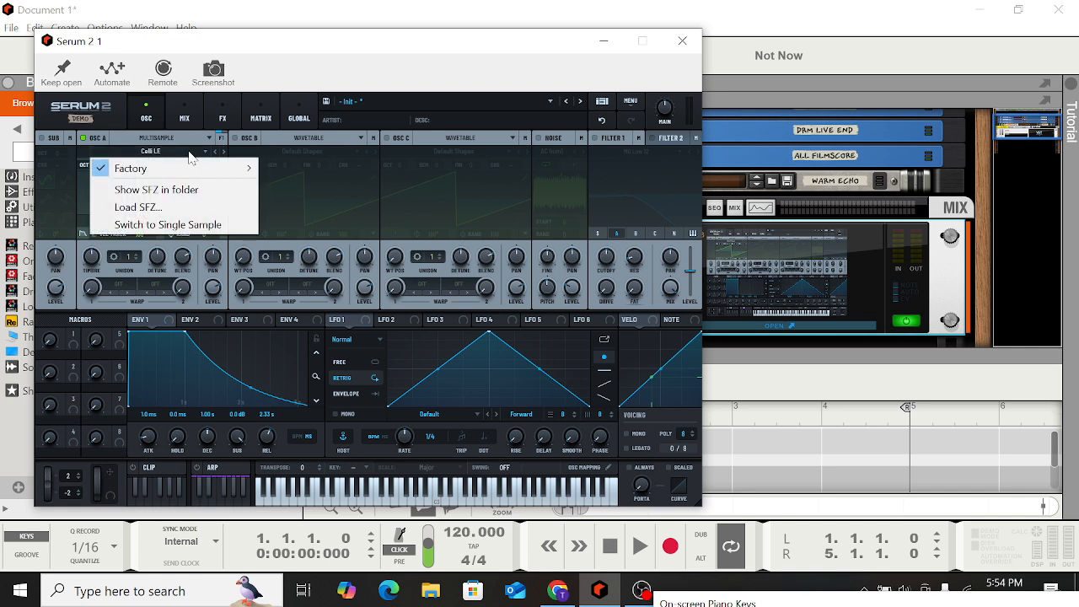
{"action": "left_click", "coordinate": [208, 139]}
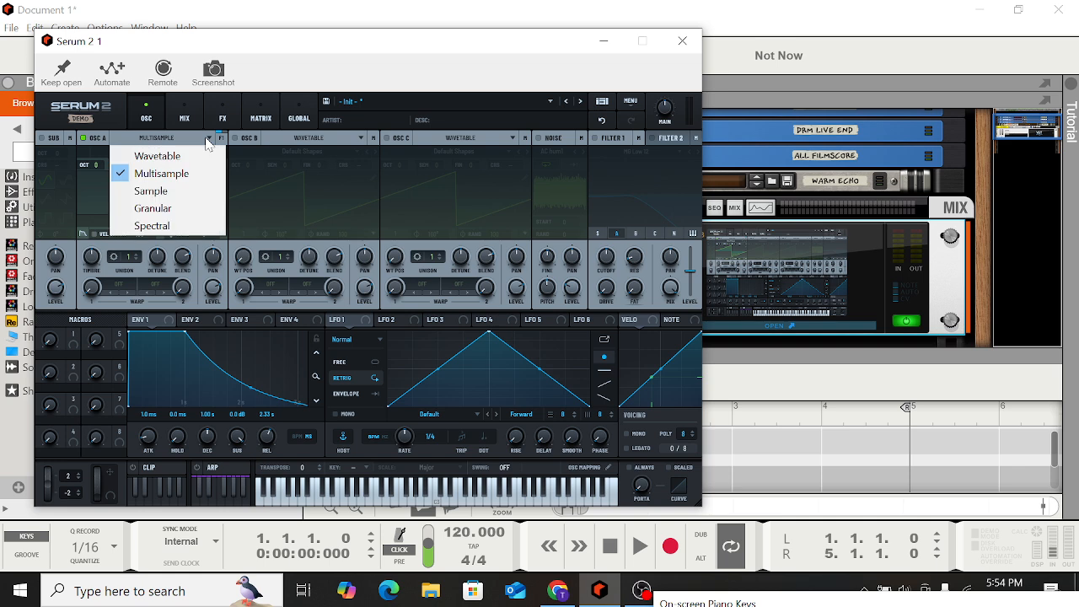
{"action": "left_click", "coordinate": [177, 175]}
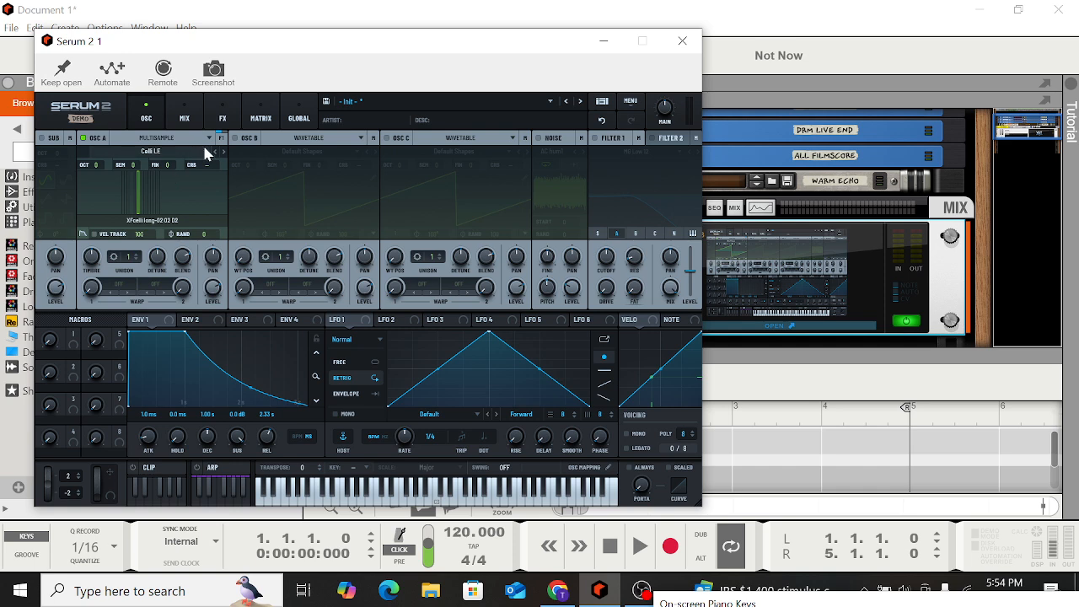
{"action": "left_click", "coordinate": [188, 151]}
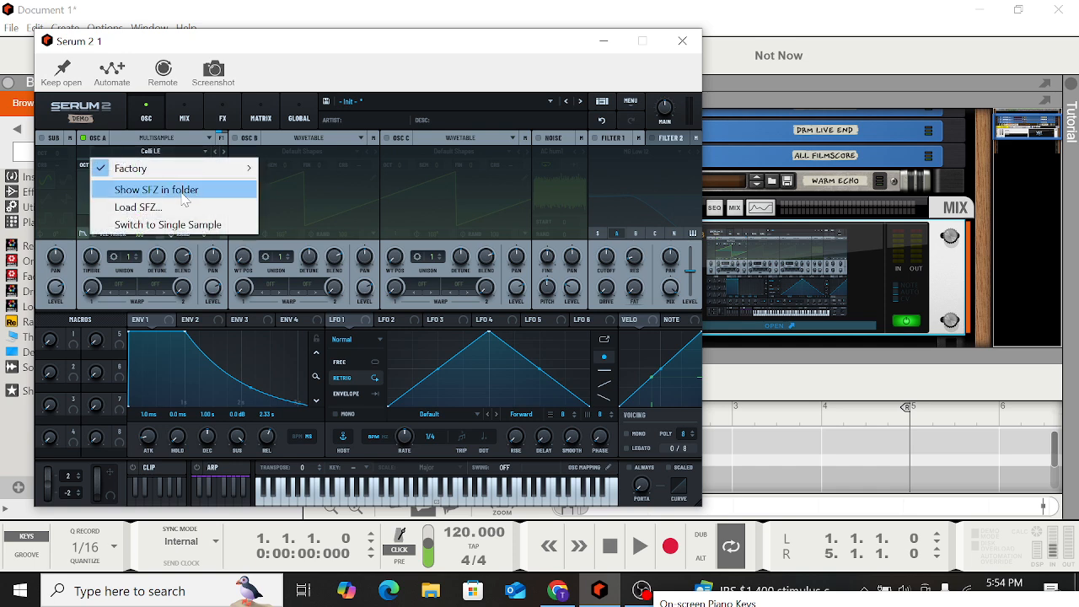
{"action": "mouse_move", "coordinate": [217, 169]}
Switch OSC A to Sample mode and step to the next sample, Alu Fingerstyle
{"action": "left_click", "coordinate": [200, 139]}
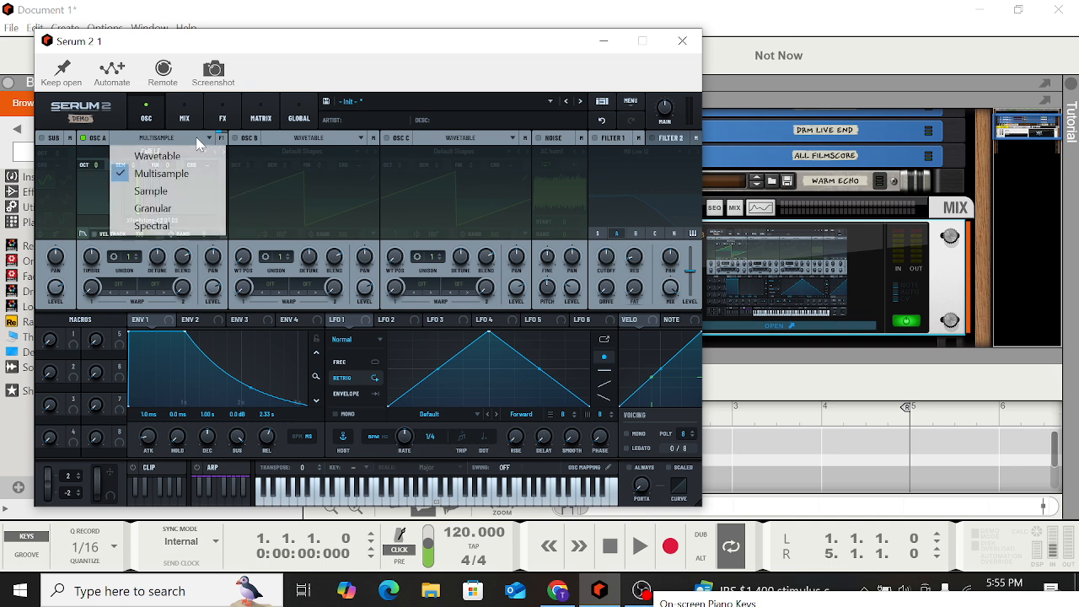
{"action": "left_click", "coordinate": [169, 193]}
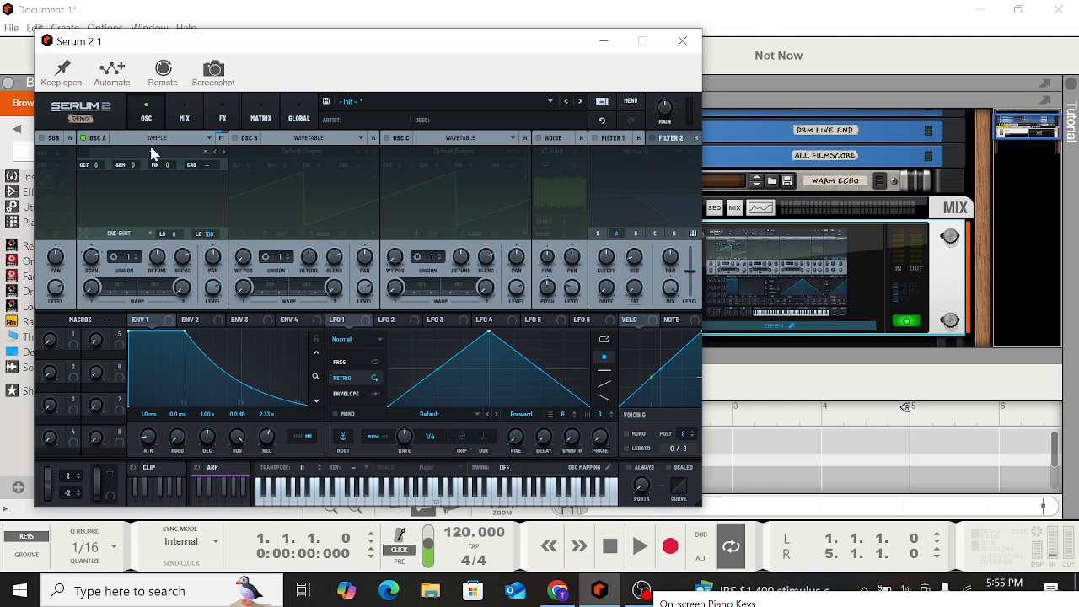
{"action": "left_click", "coordinate": [221, 151]}
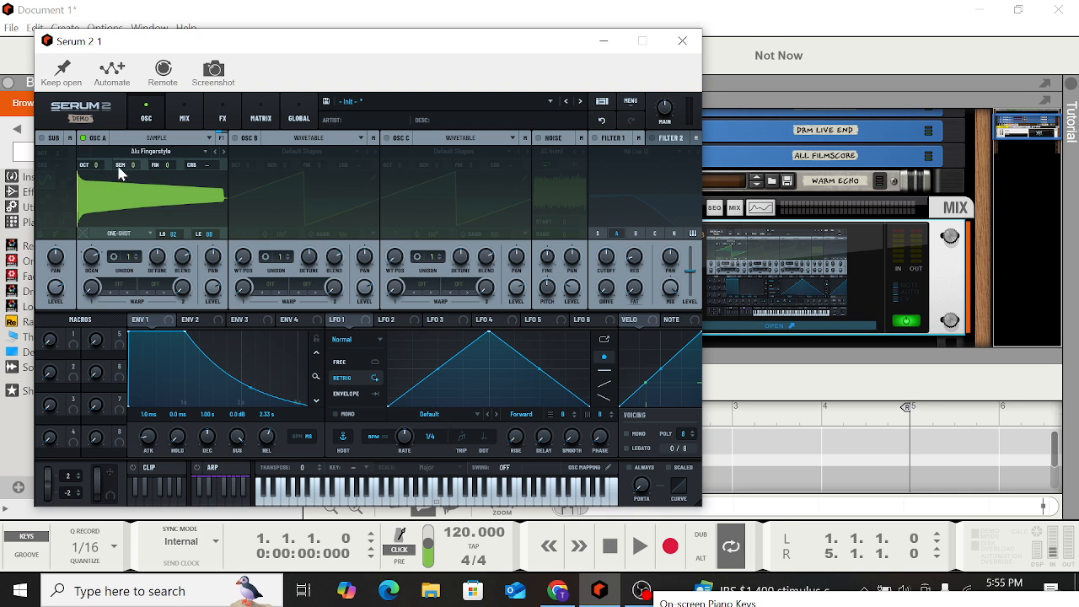
Enable OSC B and set OSC A's warp mode to FM (B)
{"action": "left_click", "coordinate": [113, 286]}
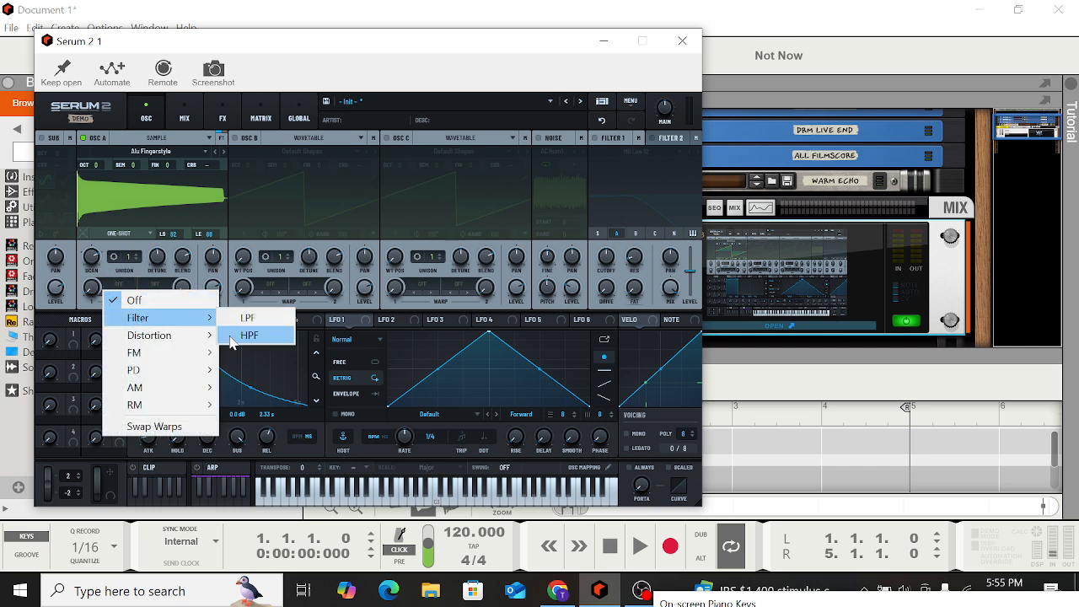
{"action": "mouse_move", "coordinate": [161, 352]}
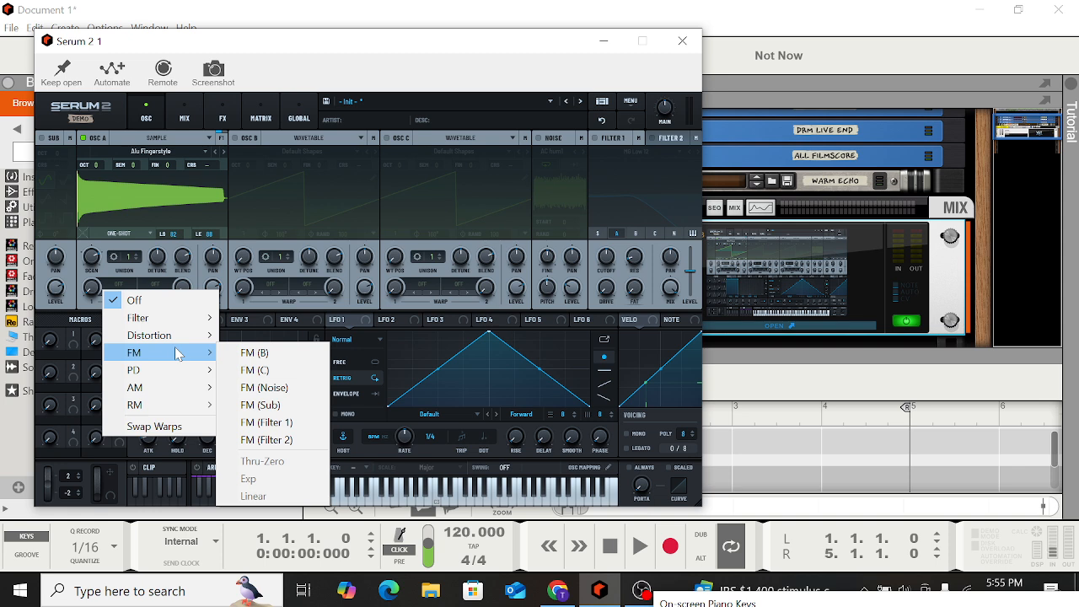
{"action": "left_click", "coordinate": [235, 140]}
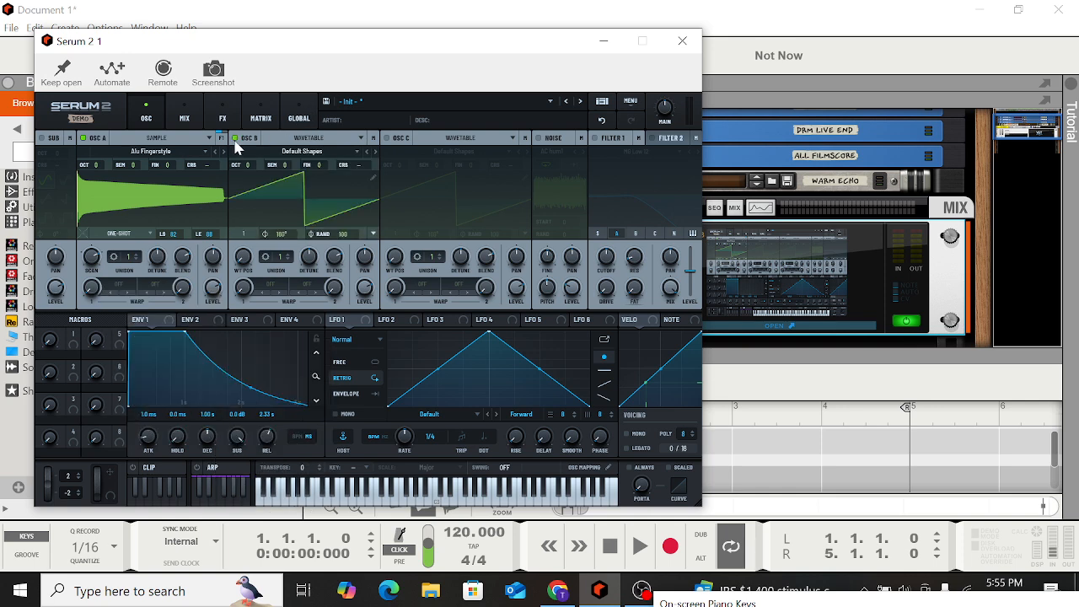
{"action": "left_click", "coordinate": [108, 288]}
{"action": "mouse_move", "coordinate": [190, 358]}
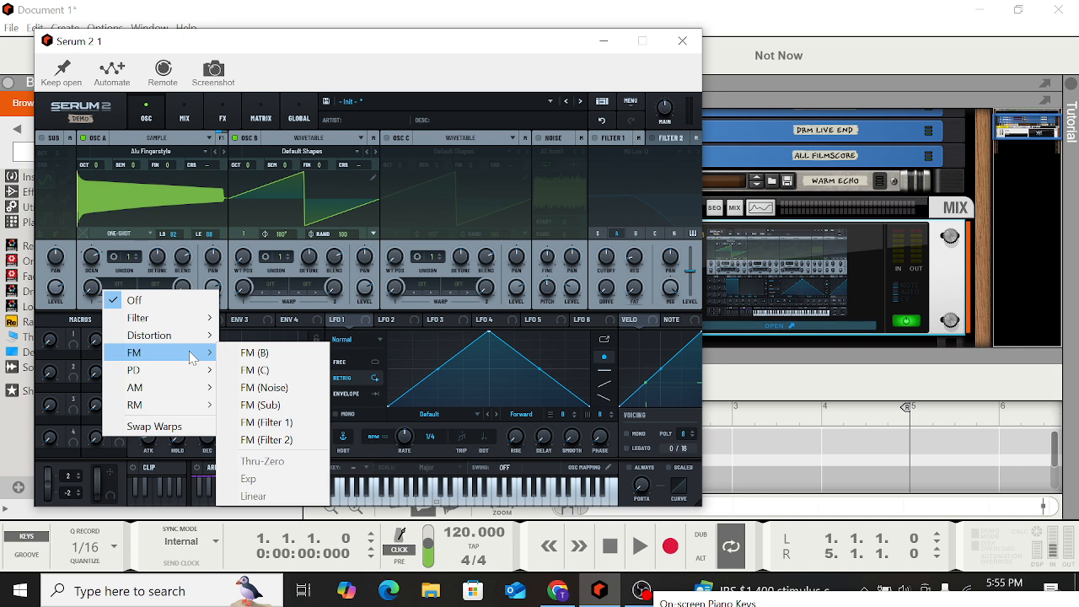
{"action": "left_click", "coordinate": [271, 358]}
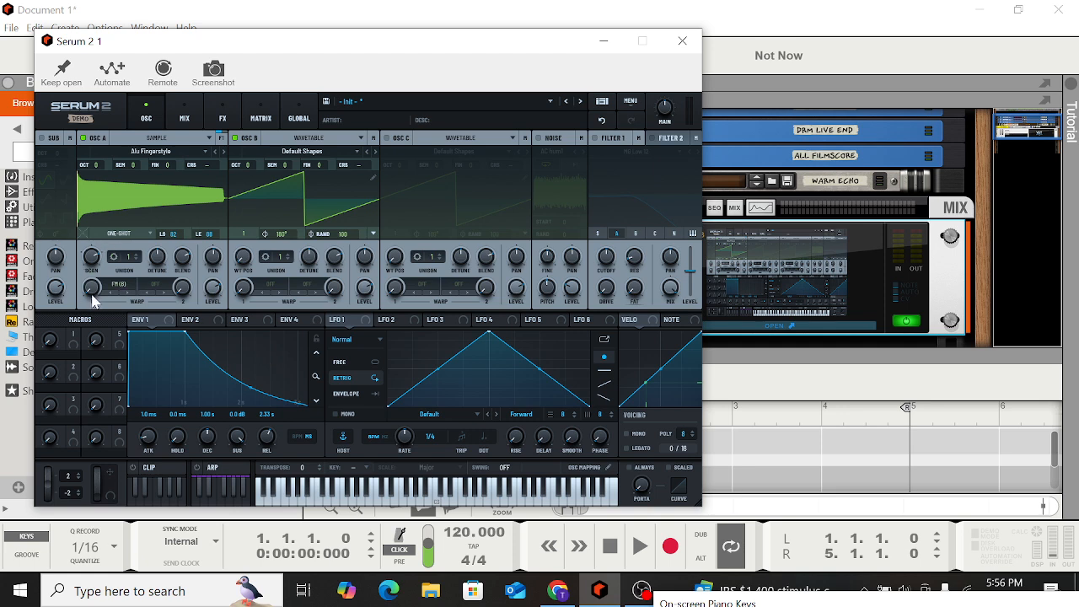
Adjust OSC A's FM warp amount and OSC B's level while auditioning the sound
{"action": "left_click_drag", "start_coordinate": [96, 241], "coordinate": [105, 320]}
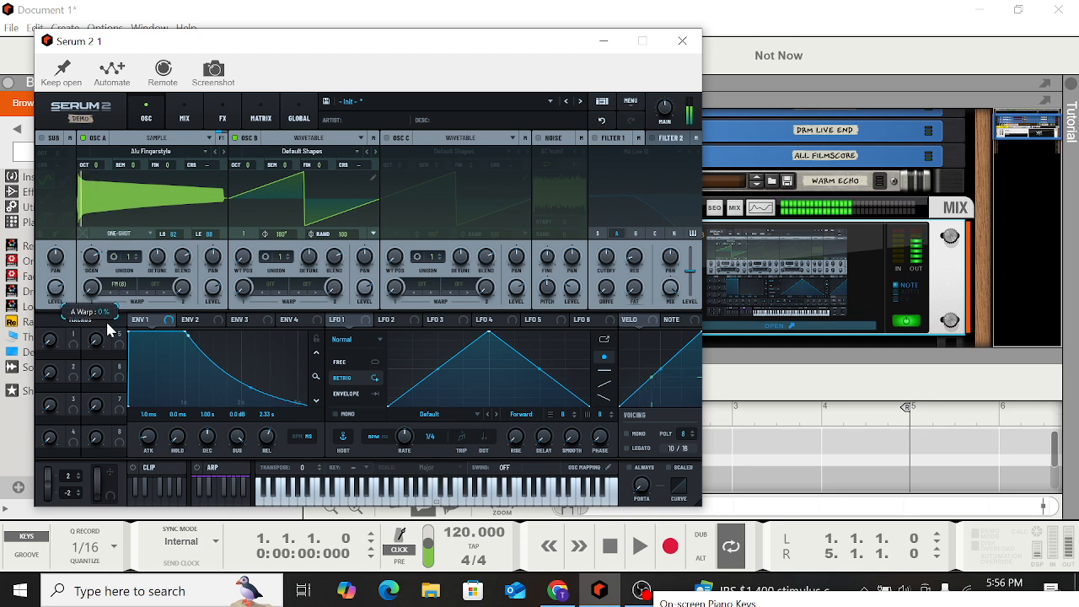
{"action": "left_click_drag", "start_coordinate": [367, 293], "coordinate": [379, 454]}
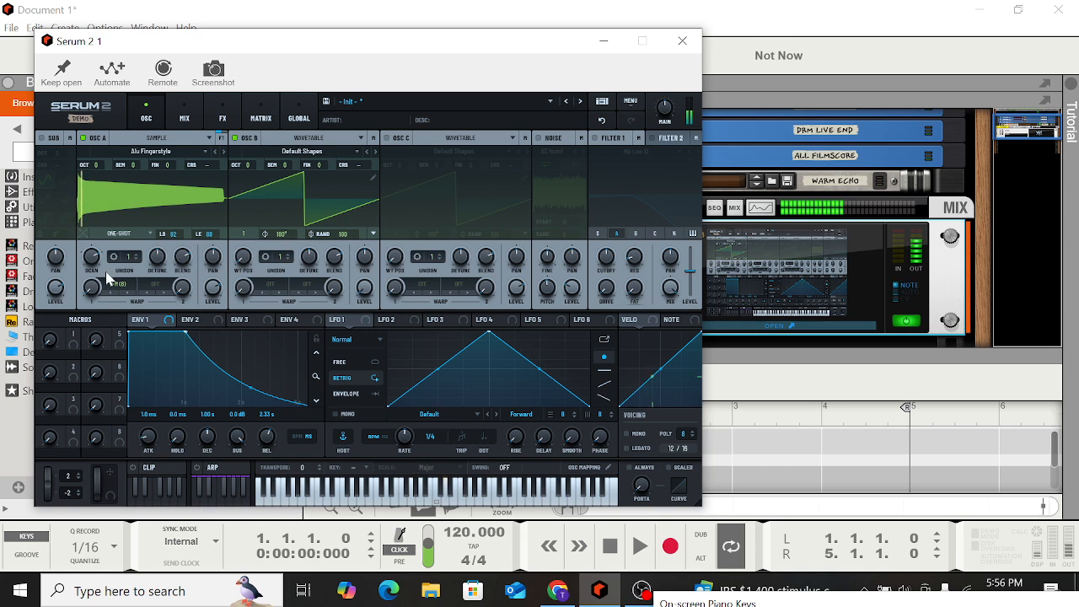
{"action": "left_click_drag", "start_coordinate": [90, 290], "coordinate": [81, 229]}
{"action": "left_click_drag", "start_coordinate": [66, 152], "coordinate": [55, 118]}
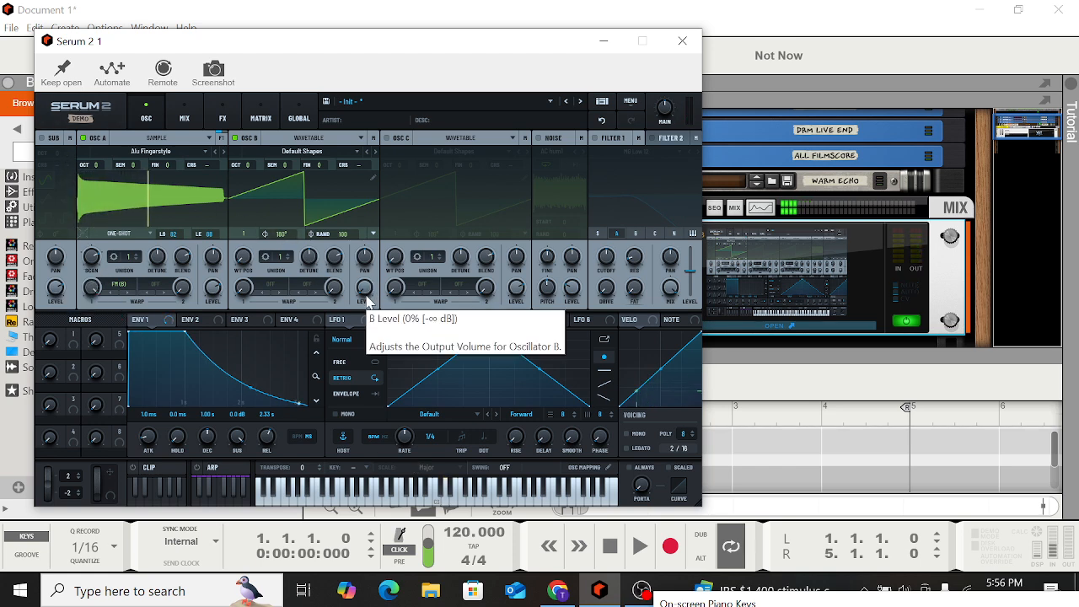
{"action": "left_click_drag", "start_coordinate": [363, 287], "coordinate": [346, 161]}
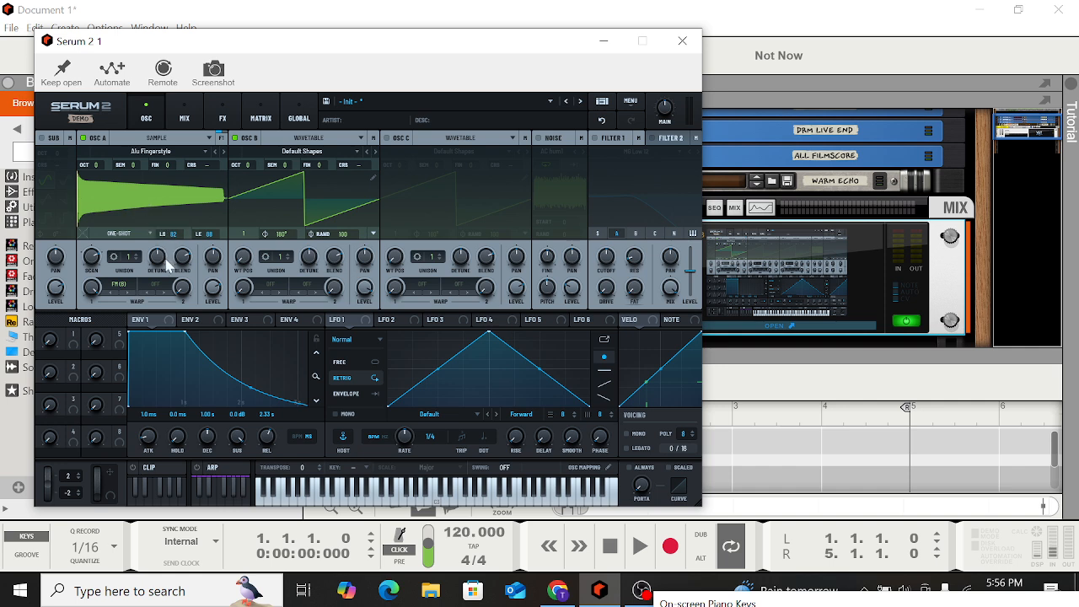
Switch OSC A from Sample to Granular mode and play a note to audition it
{"action": "left_click", "coordinate": [163, 289]}
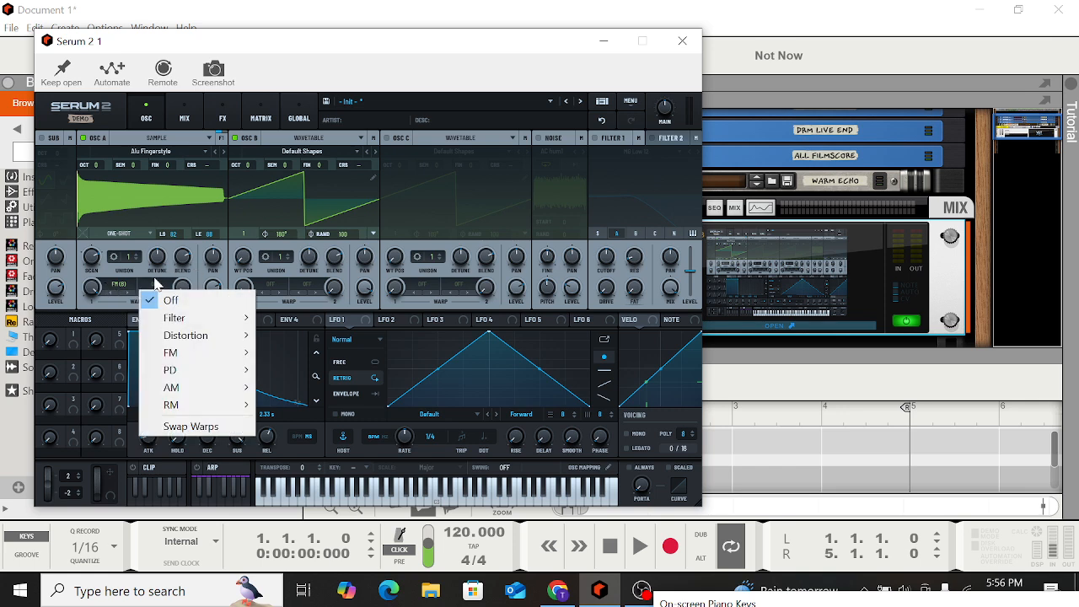
{"action": "left_click", "coordinate": [174, 274]}
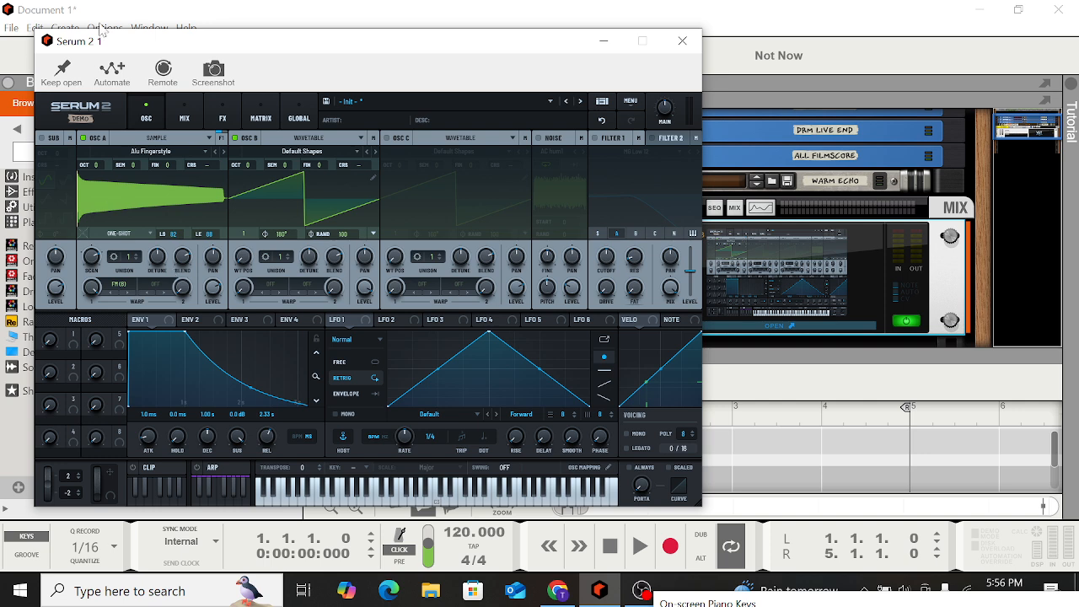
{"action": "left_click", "coordinate": [158, 151]}
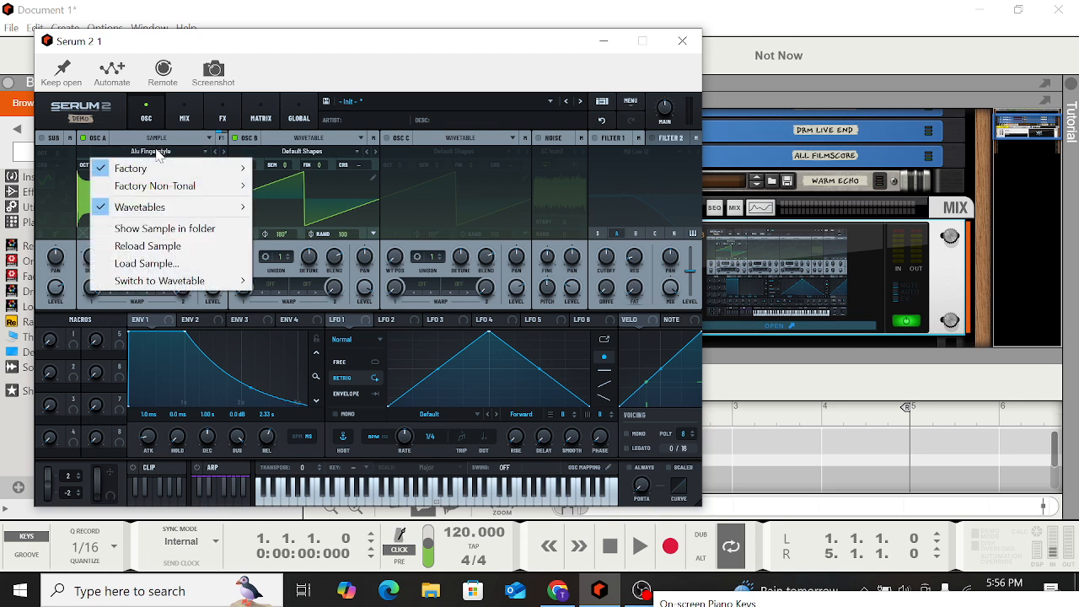
{"action": "left_click", "coordinate": [157, 153]}
{"action": "left_click", "coordinate": [157, 138]}
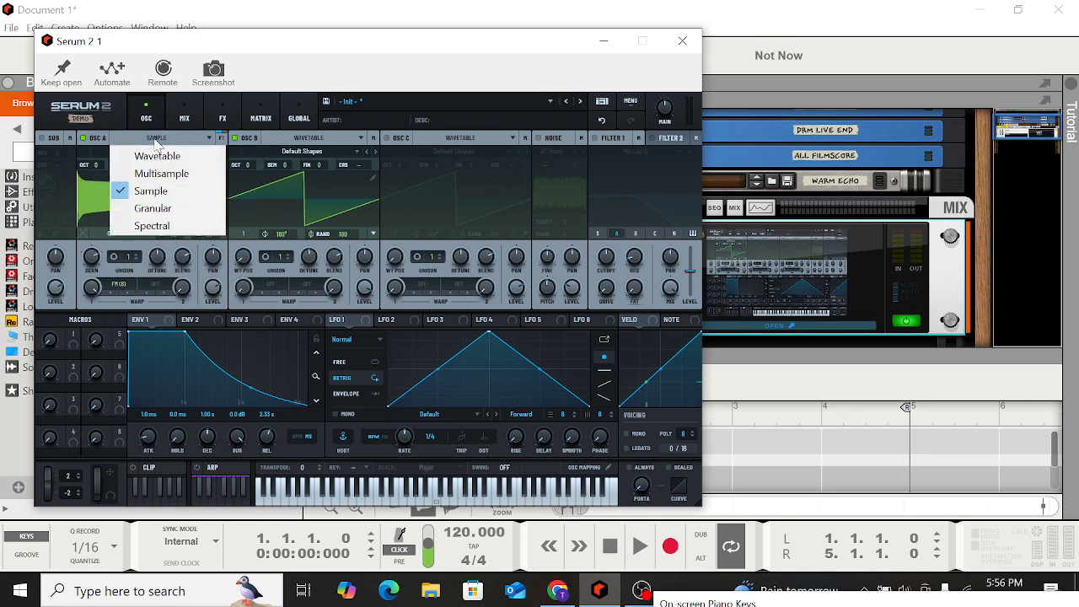
{"action": "left_click", "coordinate": [154, 212]}
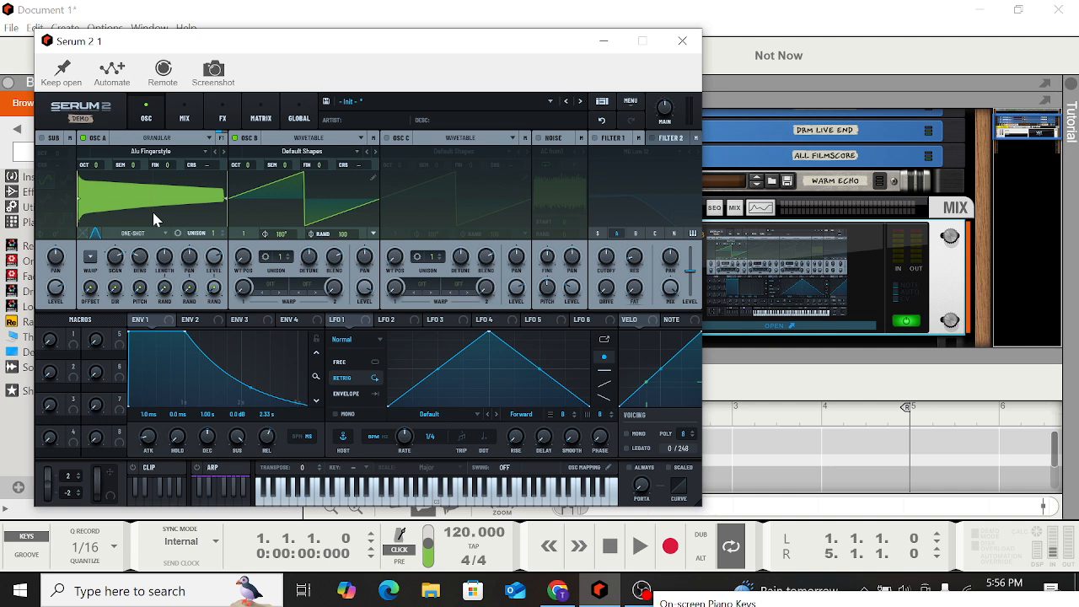
{"action": "key", "text": "q"}
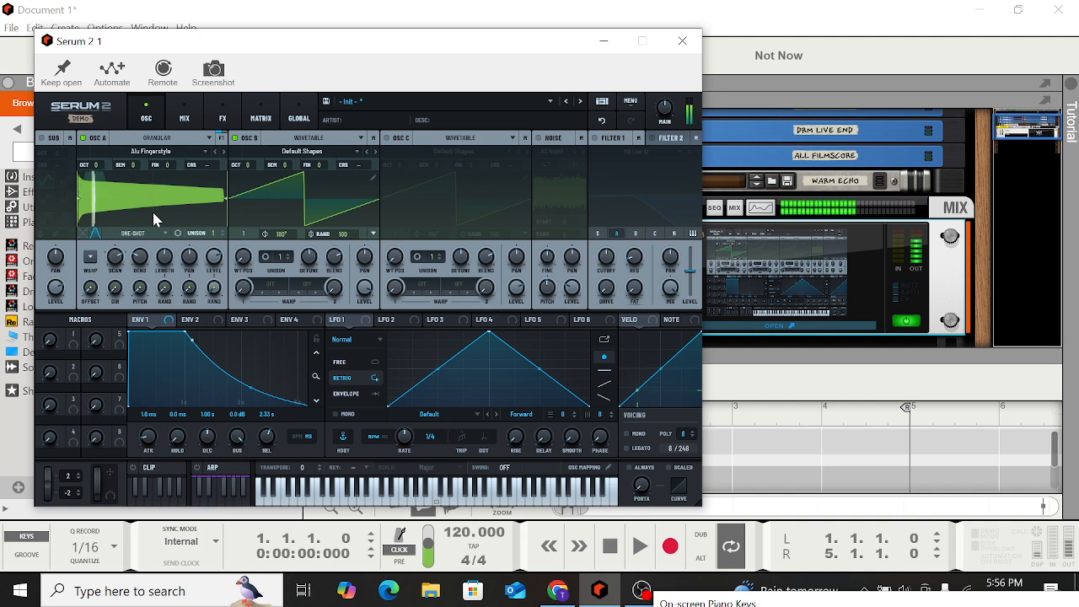
Turn OSC B off and load the factory Bowed sample Celli Col Legno F#1 into OSC A
{"action": "left_click", "coordinate": [236, 138]}
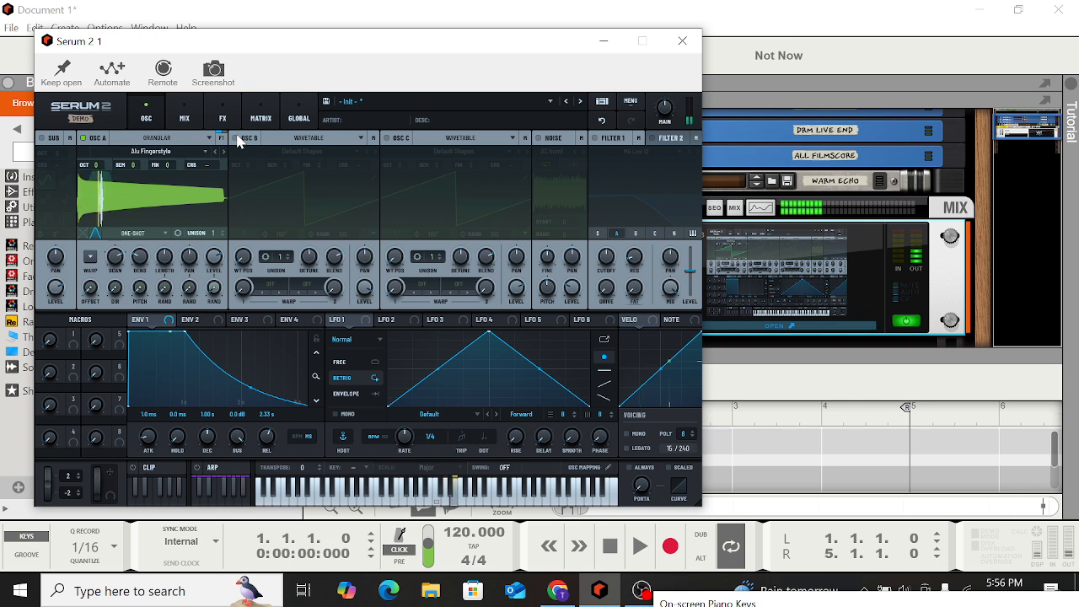
{"action": "left_click", "coordinate": [163, 159]}
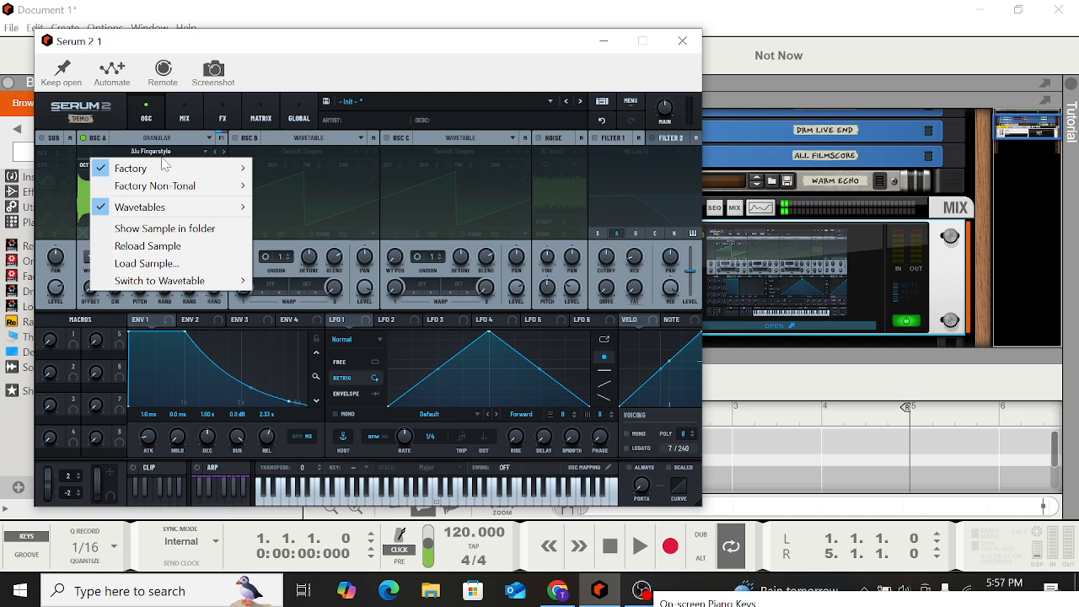
{"action": "mouse_move", "coordinate": [168, 169]}
{"action": "mouse_move", "coordinate": [295, 220]}
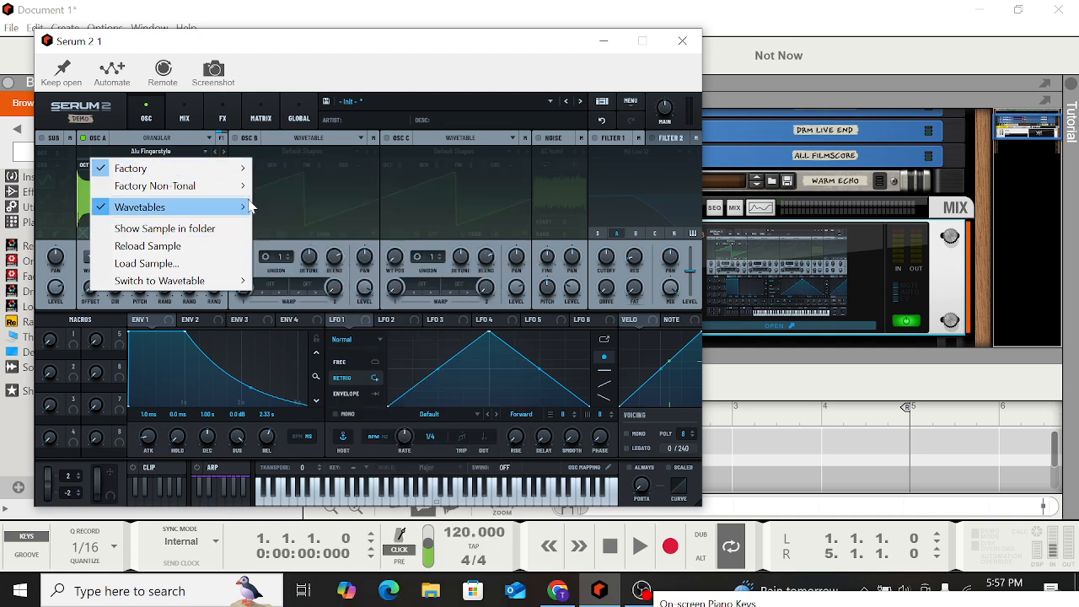
{"action": "mouse_move", "coordinate": [230, 176]}
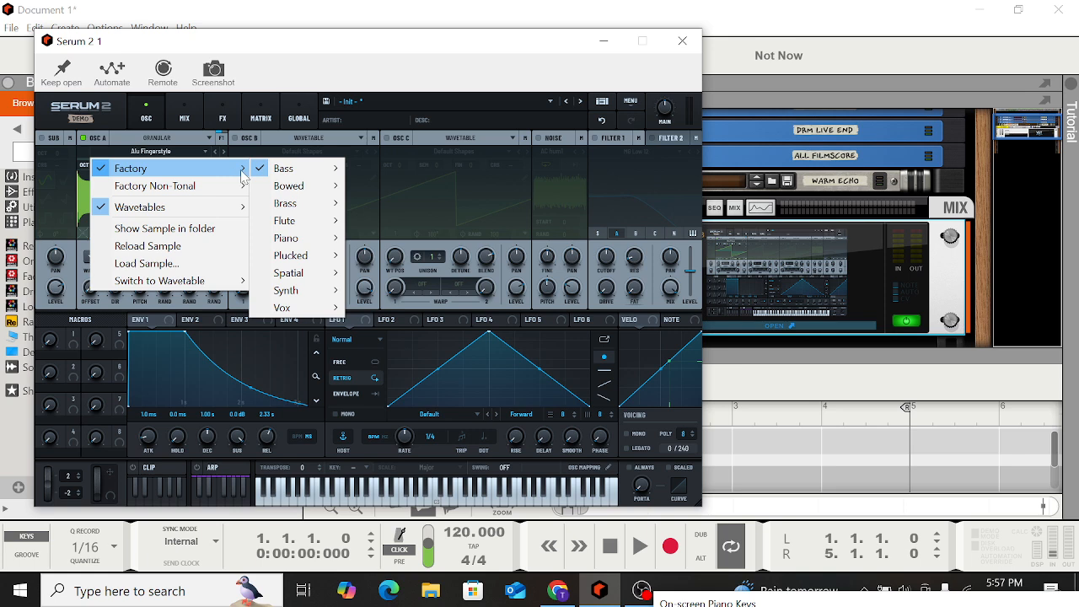
{"action": "mouse_move", "coordinate": [302, 187]}
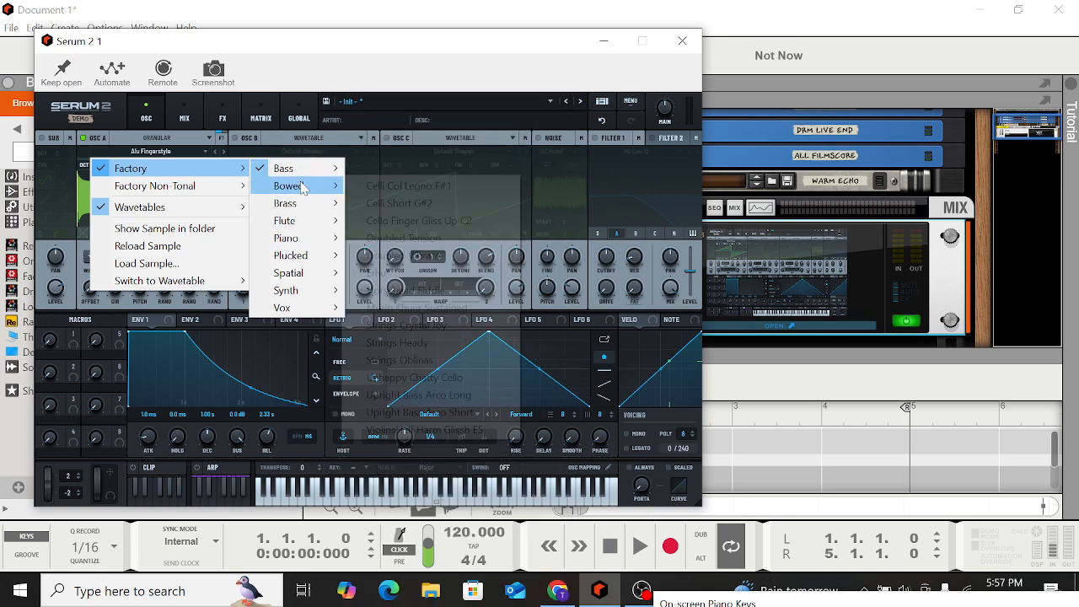
{"action": "left_click", "coordinate": [405, 187]}
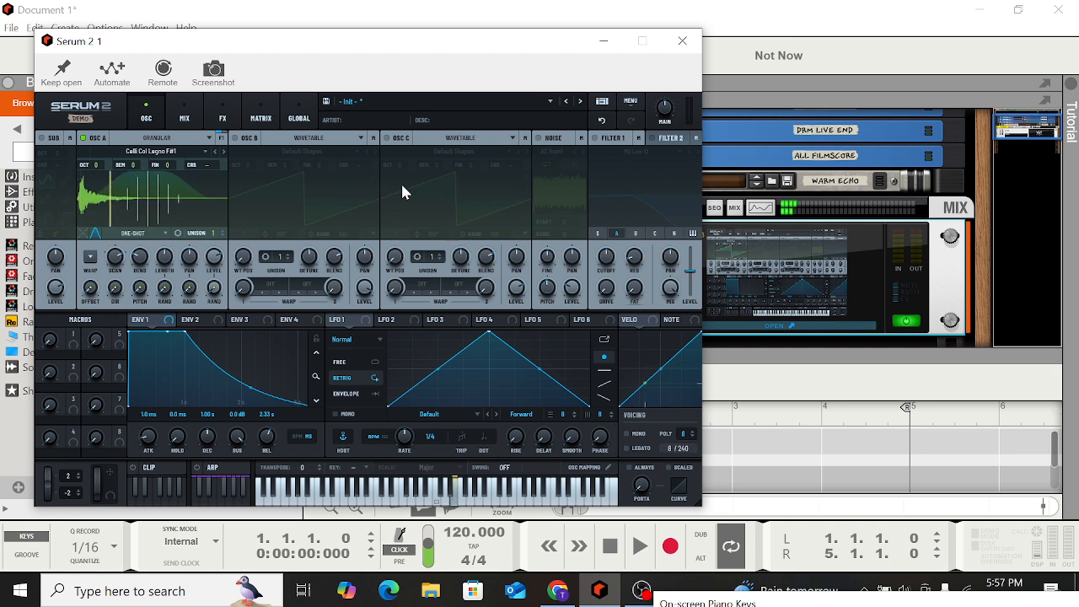
Step OSC A forward to the sample Cello Finger Gliss Up C2 and enable granular warp
{"action": "left_click", "coordinate": [223, 151]}
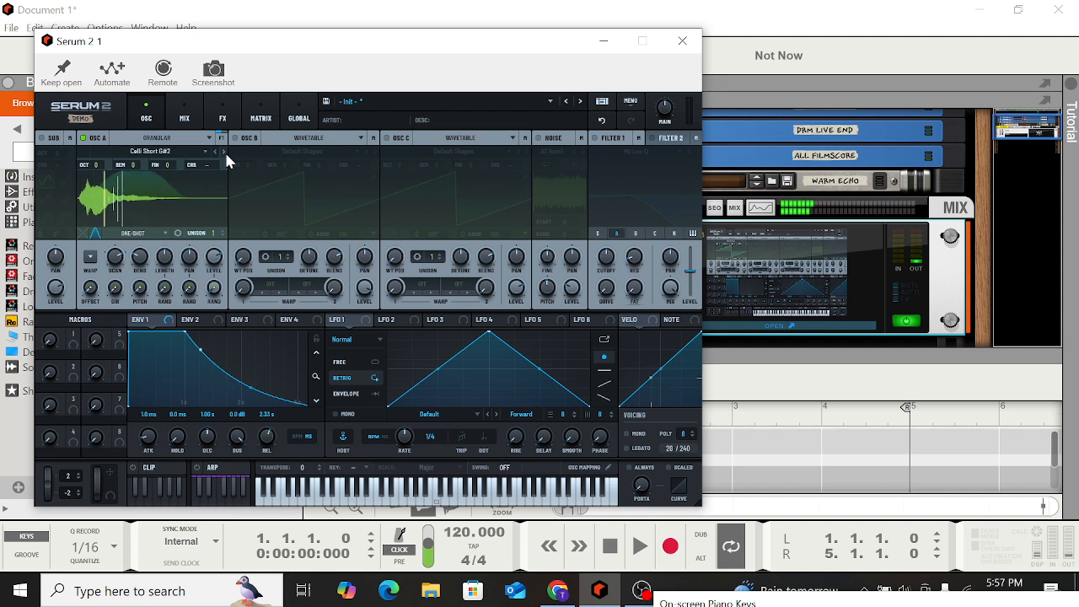
{"action": "left_click", "coordinate": [223, 151]}
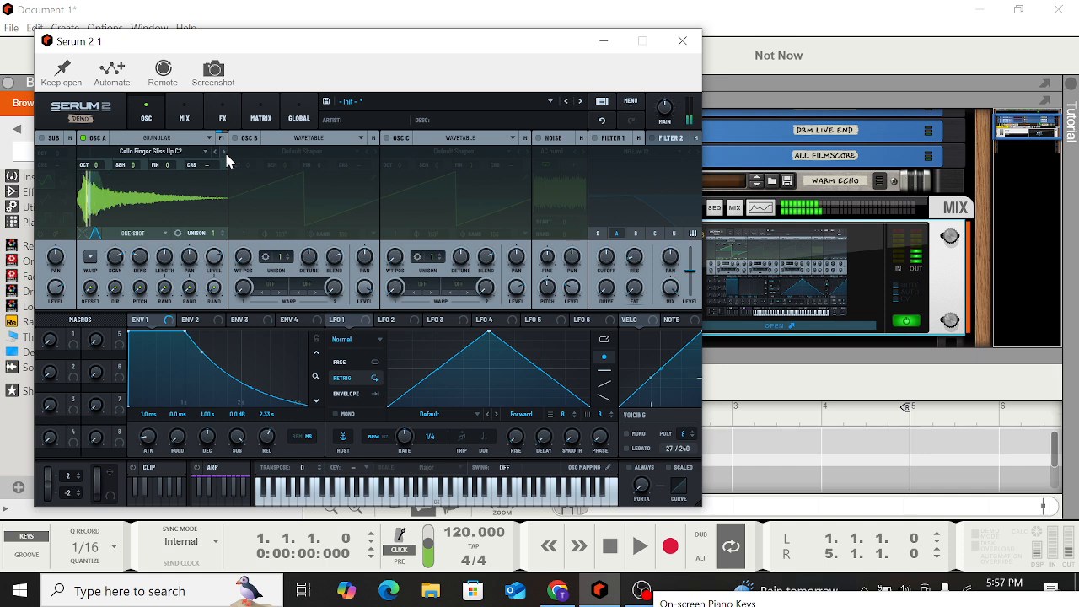
{"action": "left_click", "coordinate": [90, 256]}
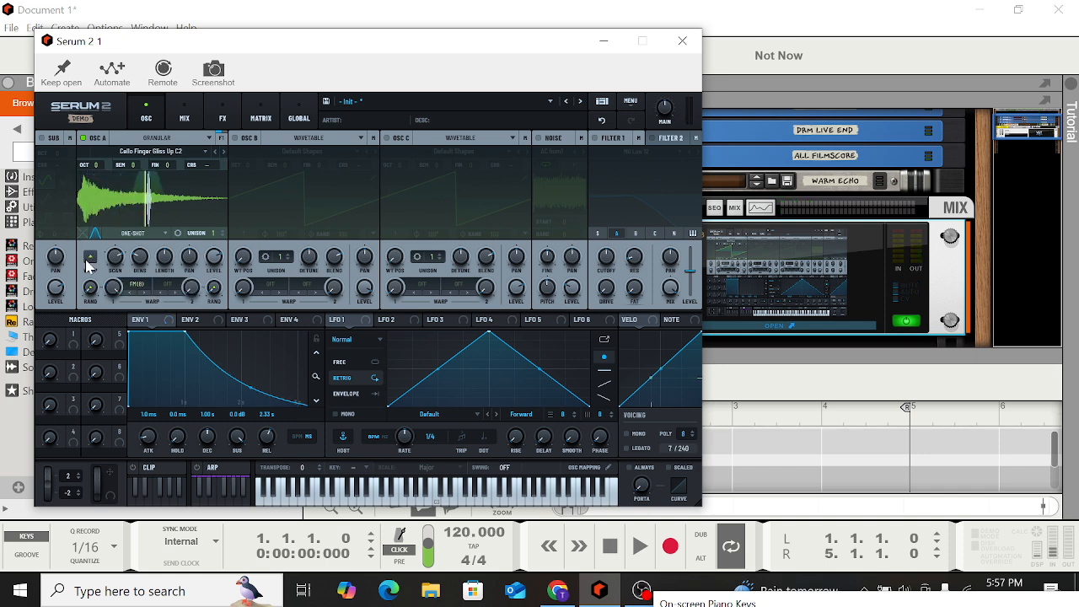
{"action": "left_click", "coordinate": [140, 284]}
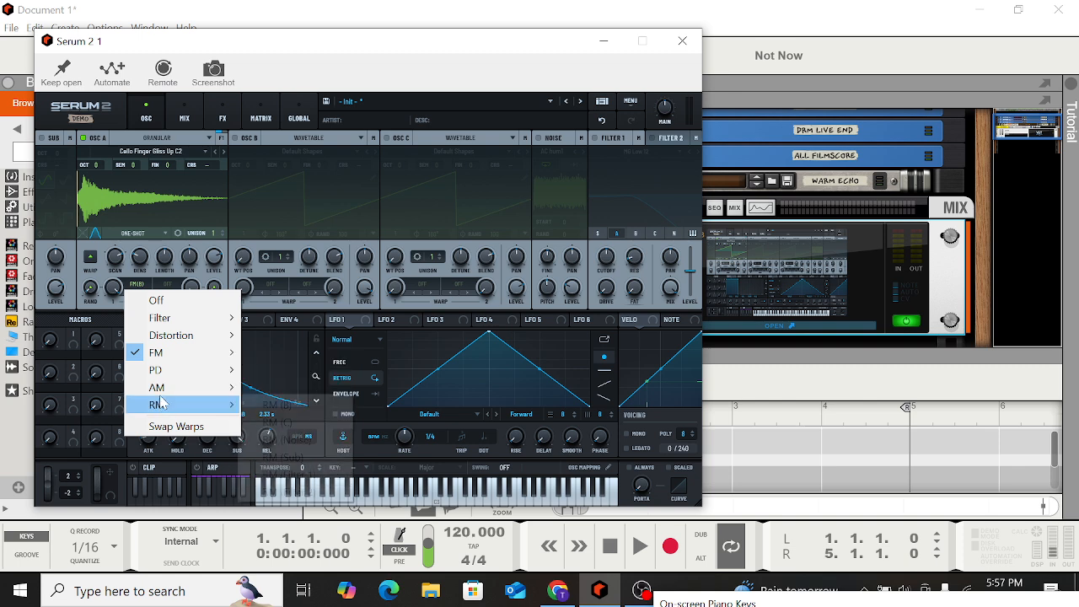
{"action": "mouse_move", "coordinate": [161, 393]}
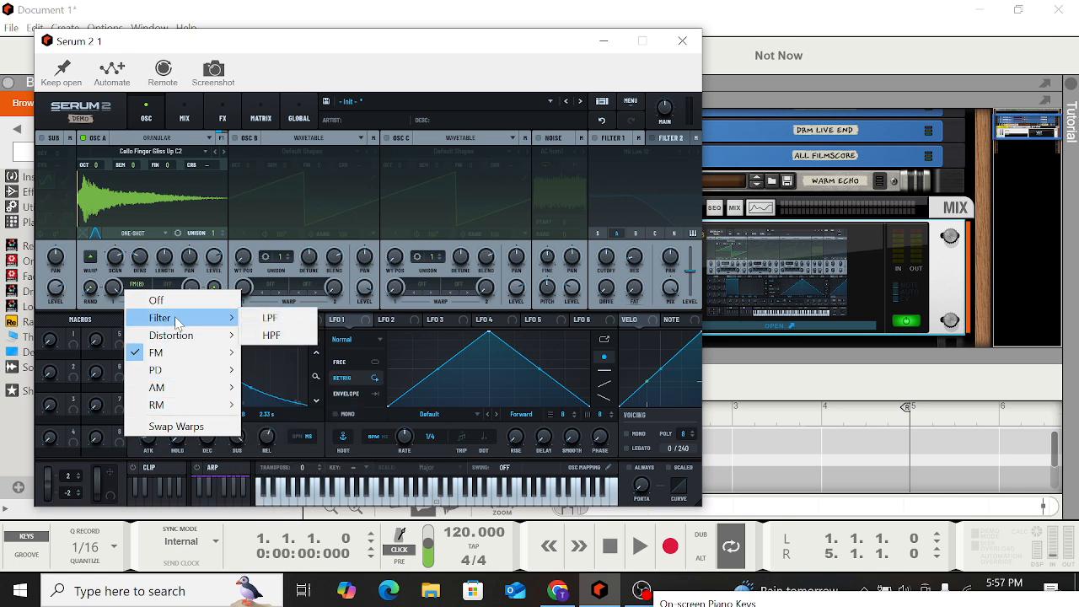
{"action": "left_click", "coordinate": [157, 204]}
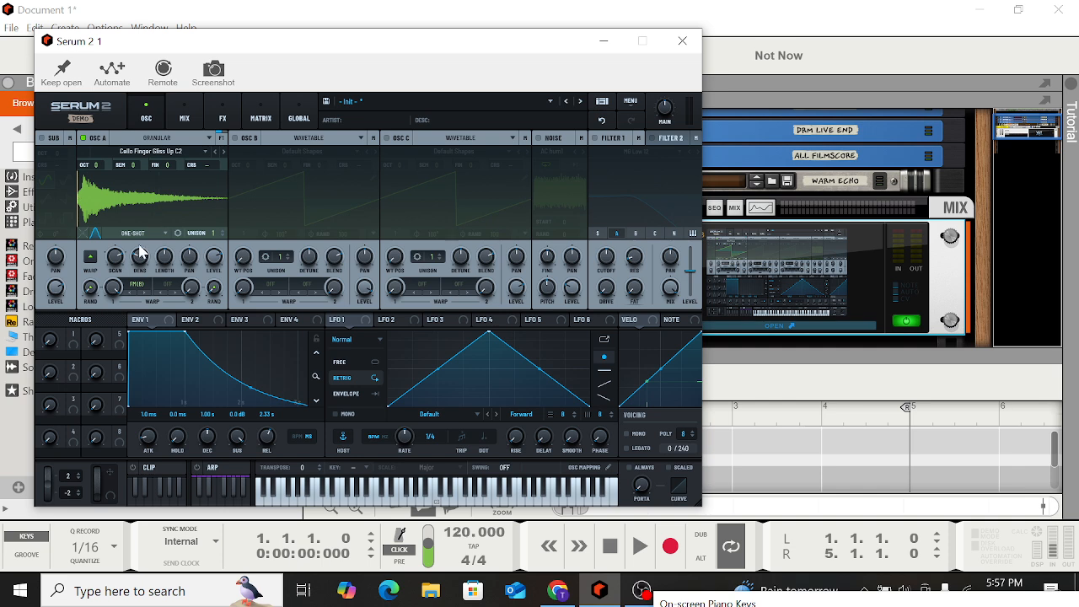
Raise the grain randomisation and set grain density to about 13.85 grains, then audition a note
{"action": "left_click_drag", "start_coordinate": [89, 288], "coordinate": [89, 220]}
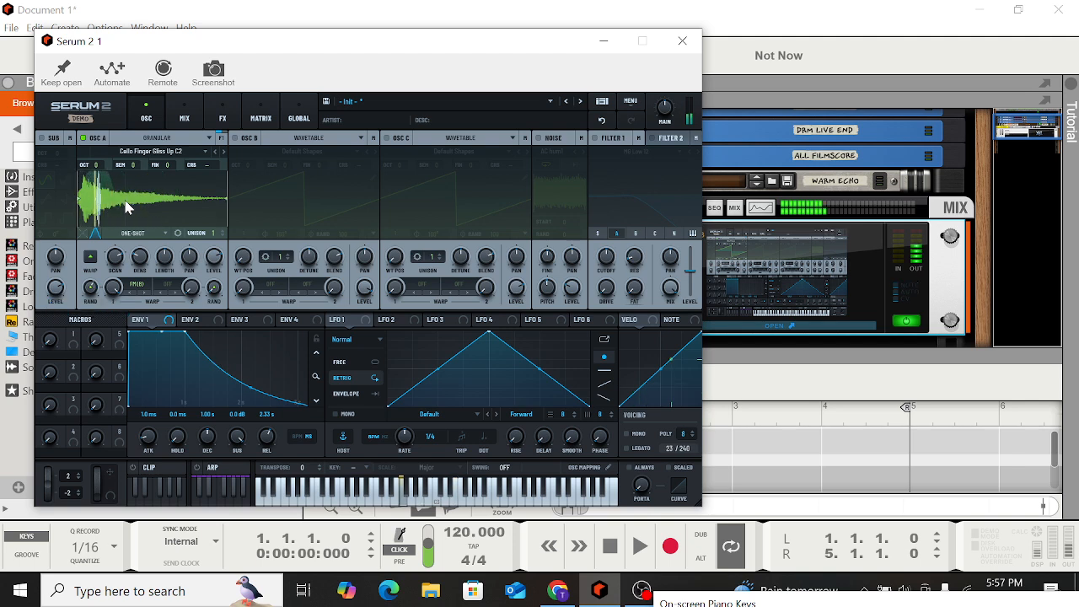
{"action": "left_click_drag", "start_coordinate": [141, 254], "coordinate": [136, 150]}
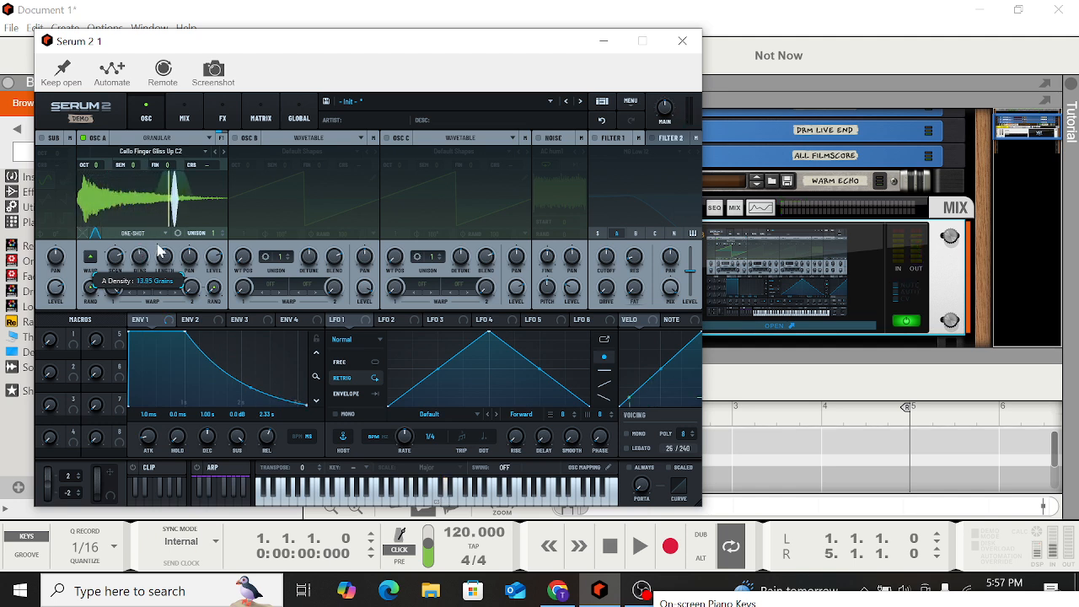
{"action": "mouse_move", "coordinate": [162, 253]}
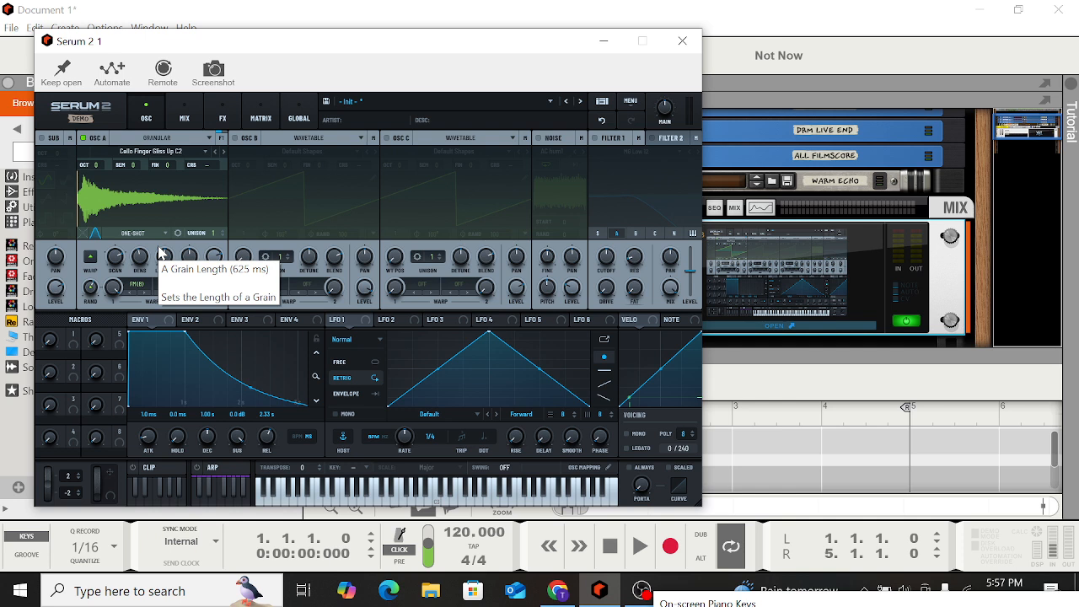
{"action": "key", "text": "q"}
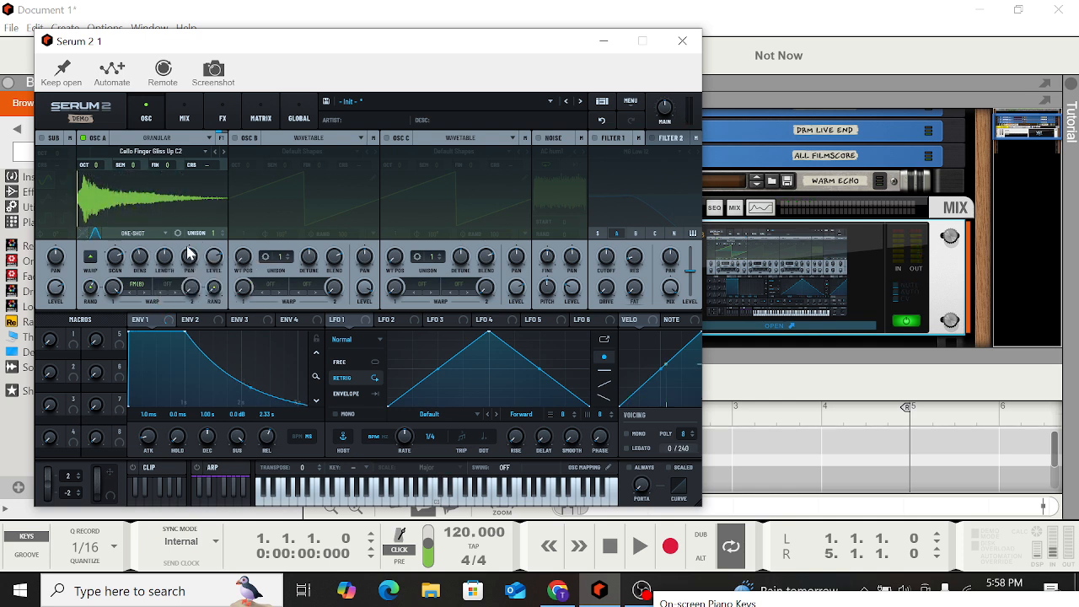
Set OSC A's grain length to about 2.49 s and play several notes to audition it
{"action": "left_click_drag", "start_coordinate": [164, 264], "coordinate": [164, 240]}
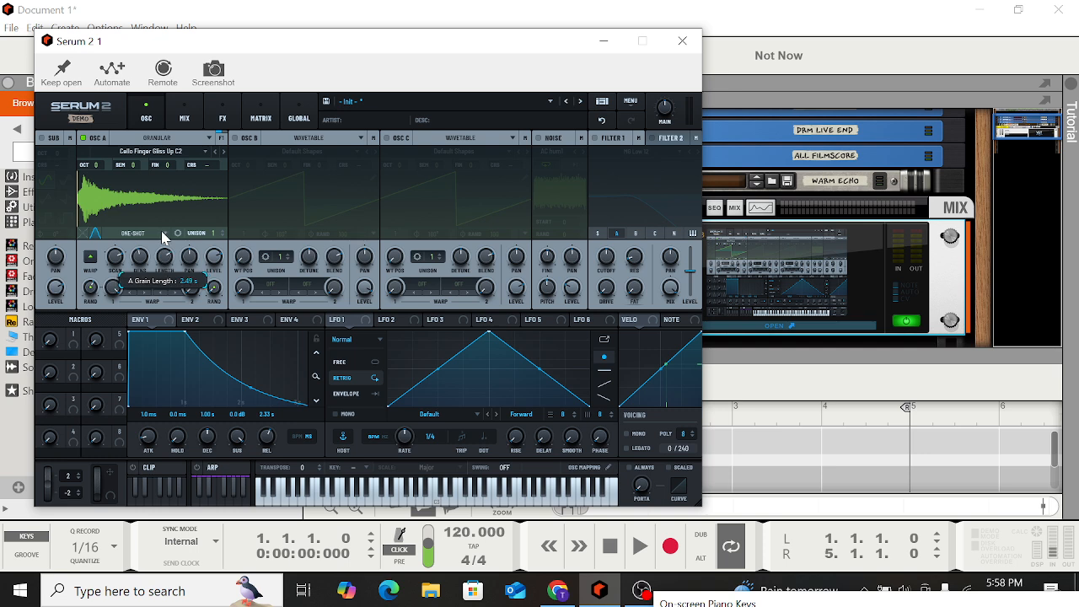
{"action": "key", "text": "q"}
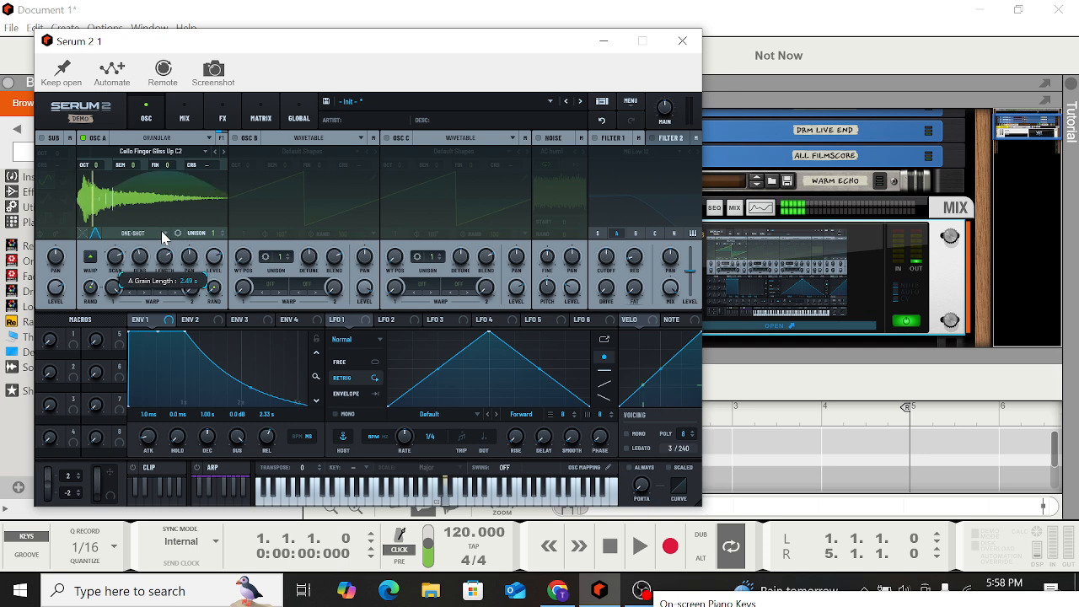
{"action": "key", "text": "m"}
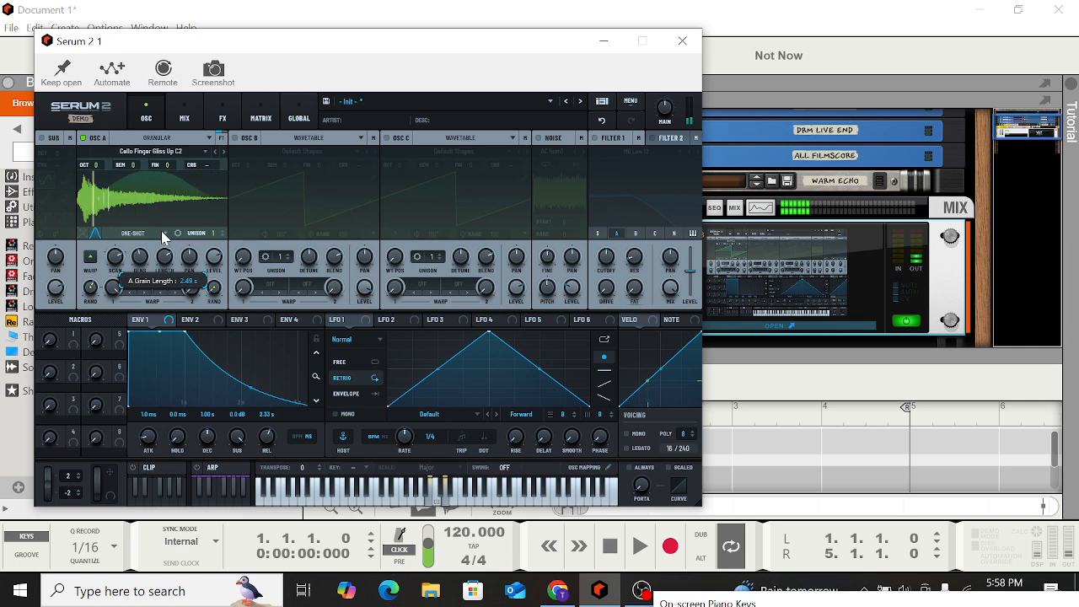
{"action": "key", "text": "c"}
{"action": "key", "text": "z"}
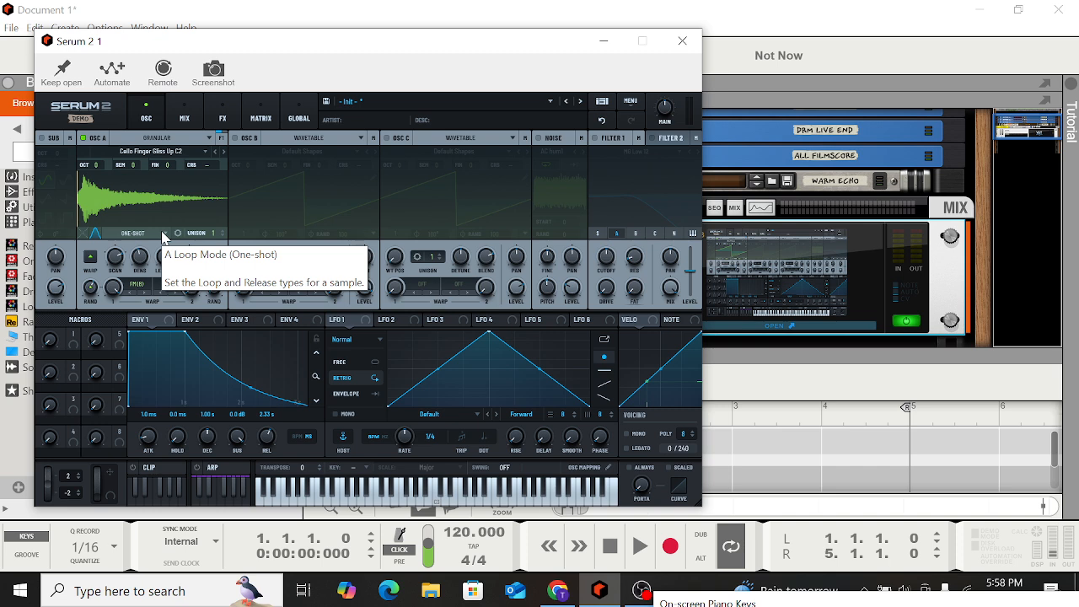
{"action": "key", "text": "q"}
{"action": "key", "text": "e"}
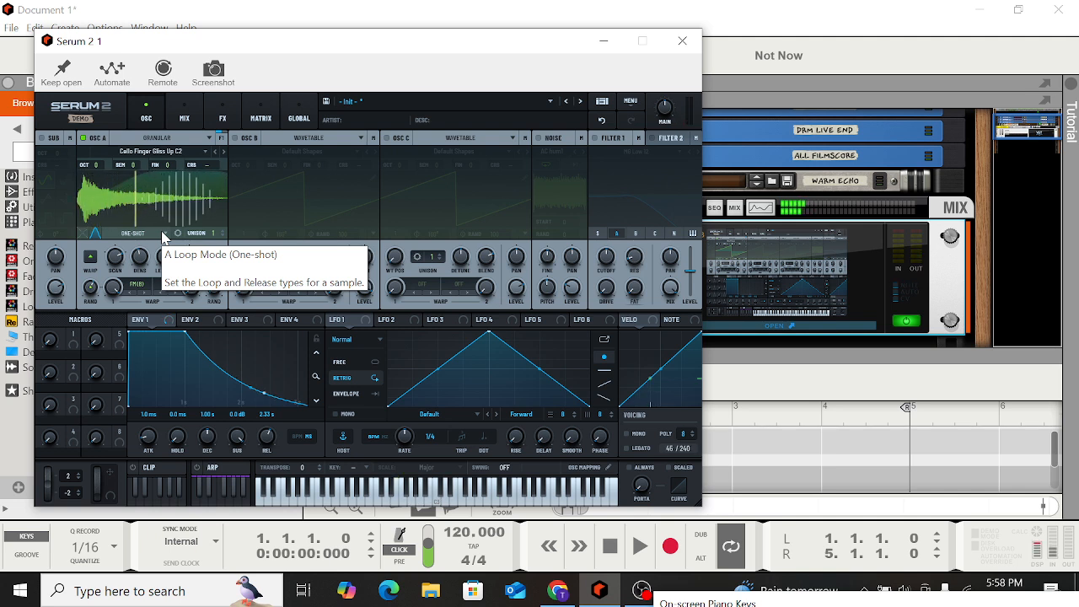
{"action": "key", "text": "r"}
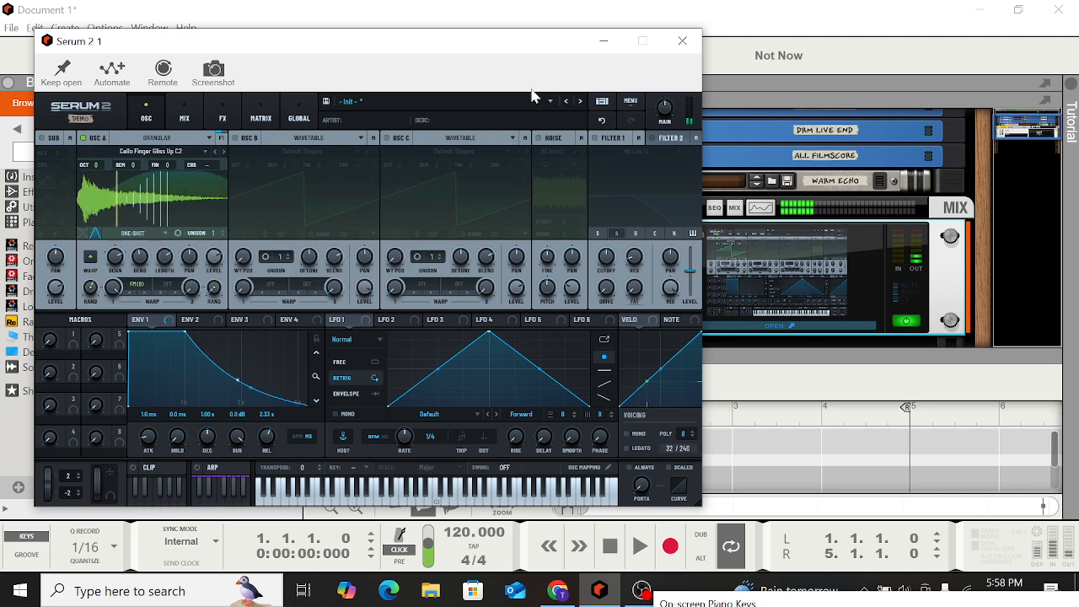
Open the Global page and set the synth's quality to Good
{"action": "left_click", "coordinate": [295, 111]}
{"action": "left_click", "coordinate": [548, 156]}
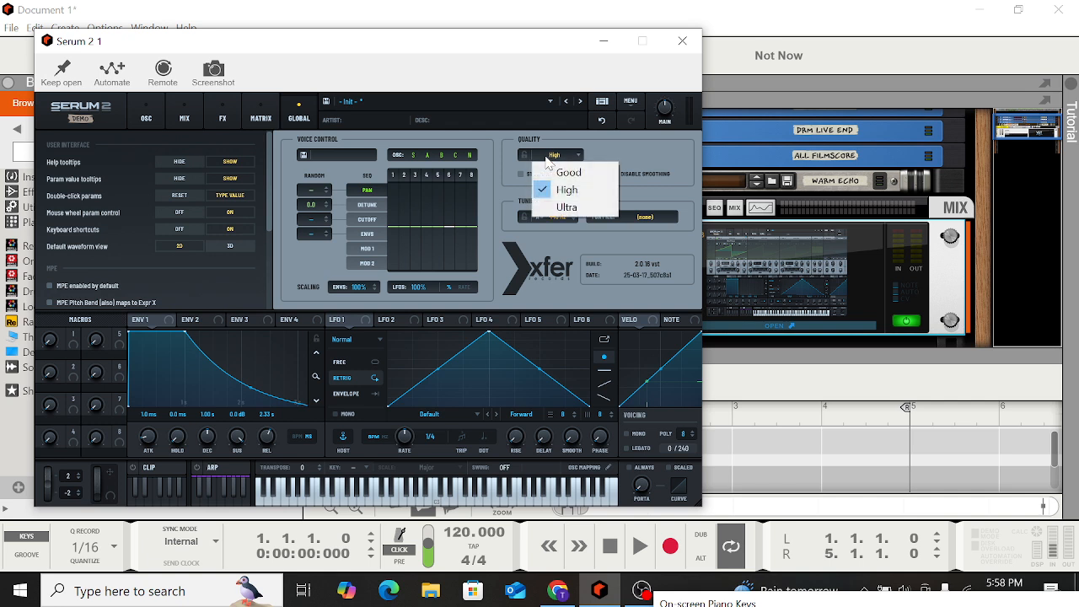
{"action": "left_click", "coordinate": [561, 172]}
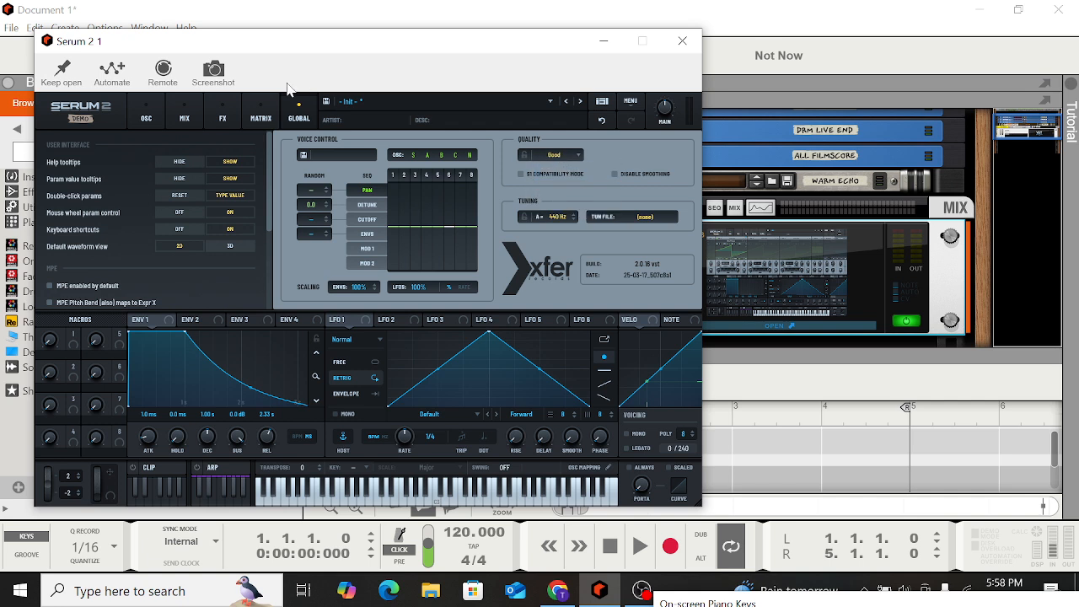
{"action": "left_click", "coordinate": [561, 154]}
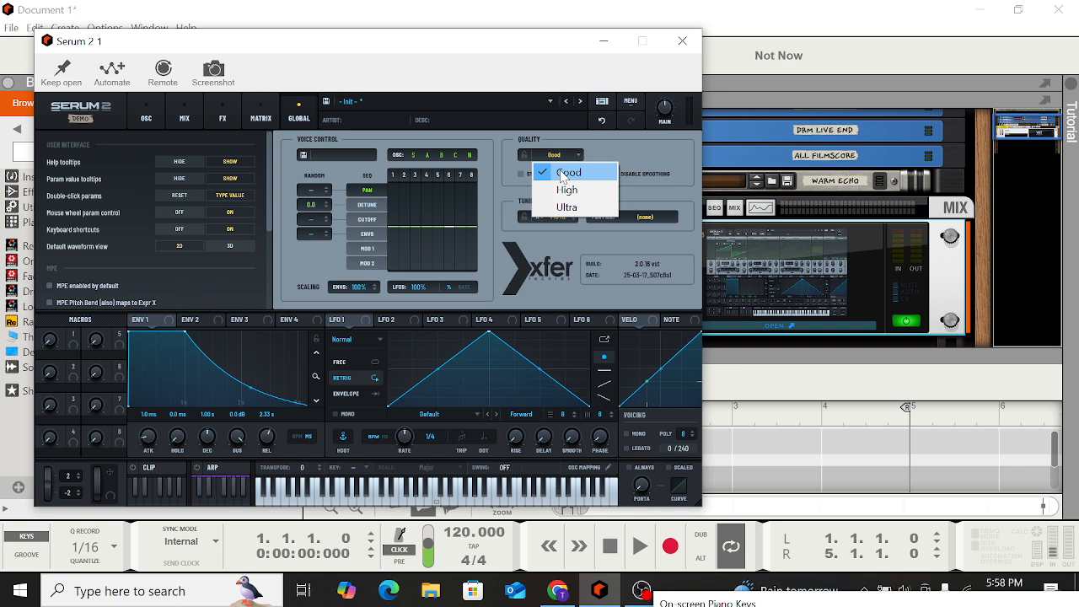
Confirm Good quality, return to the oscillators and switch OSC A's type to Spectral
{"action": "left_click", "coordinate": [562, 173]}
{"action": "left_click", "coordinate": [147, 114]}
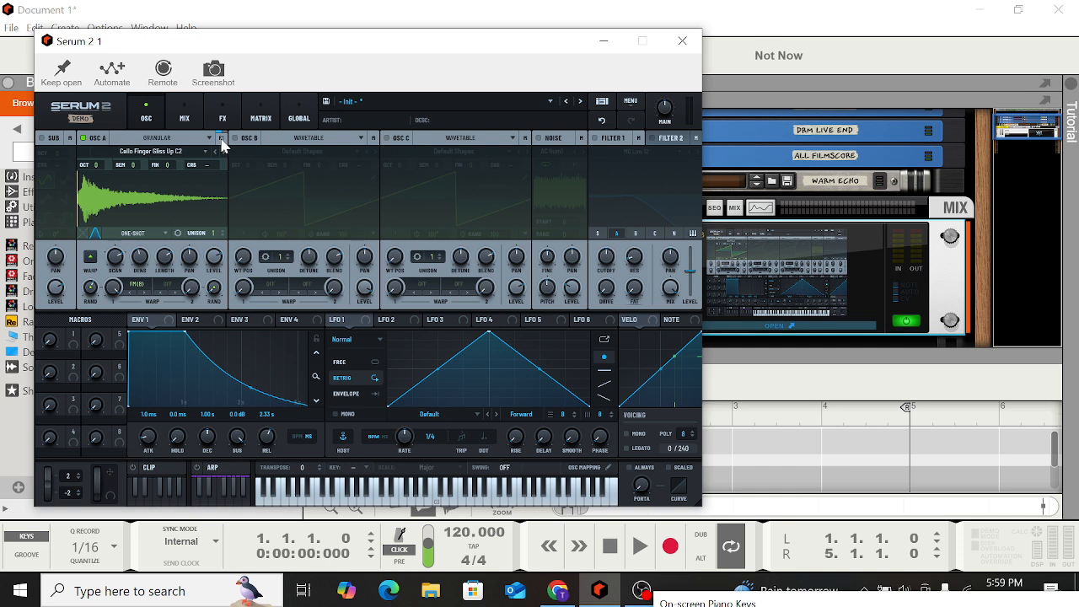
{"action": "left_click", "coordinate": [169, 155]}
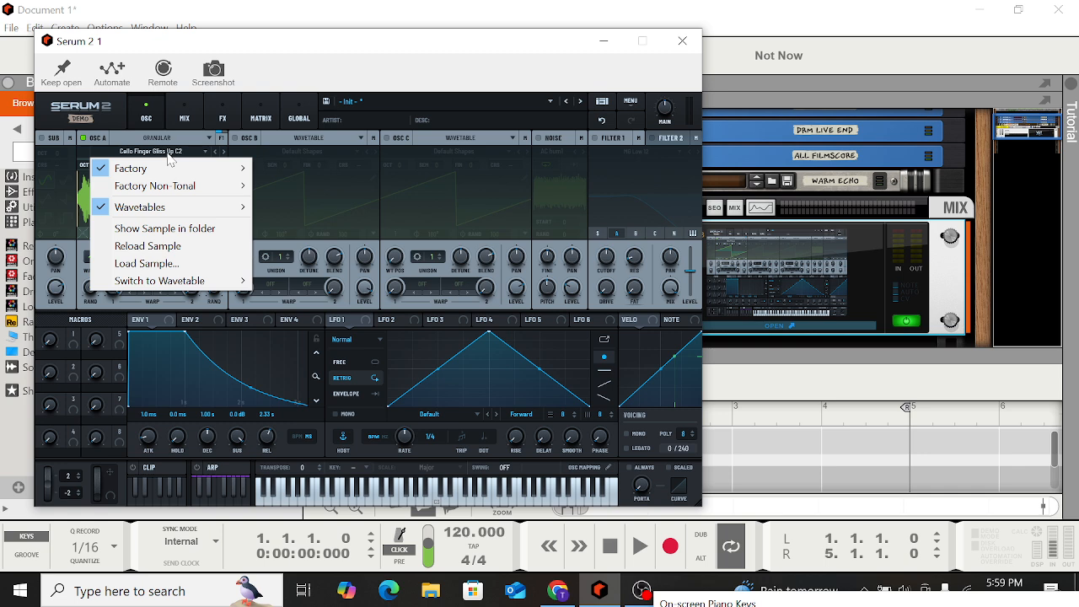
{"action": "left_click", "coordinate": [167, 139]}
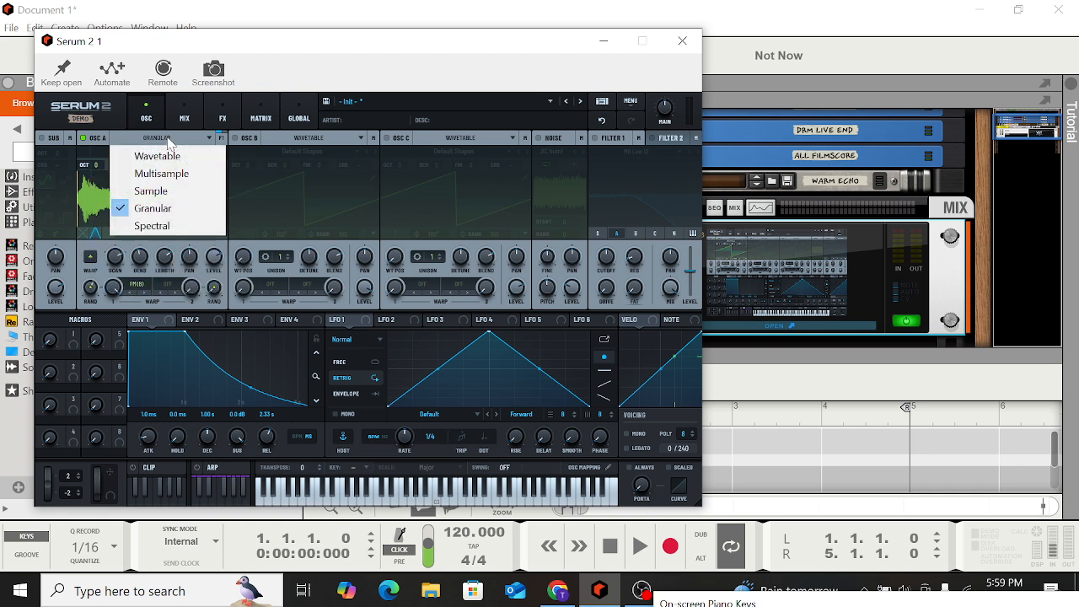
{"action": "left_click", "coordinate": [154, 225]}
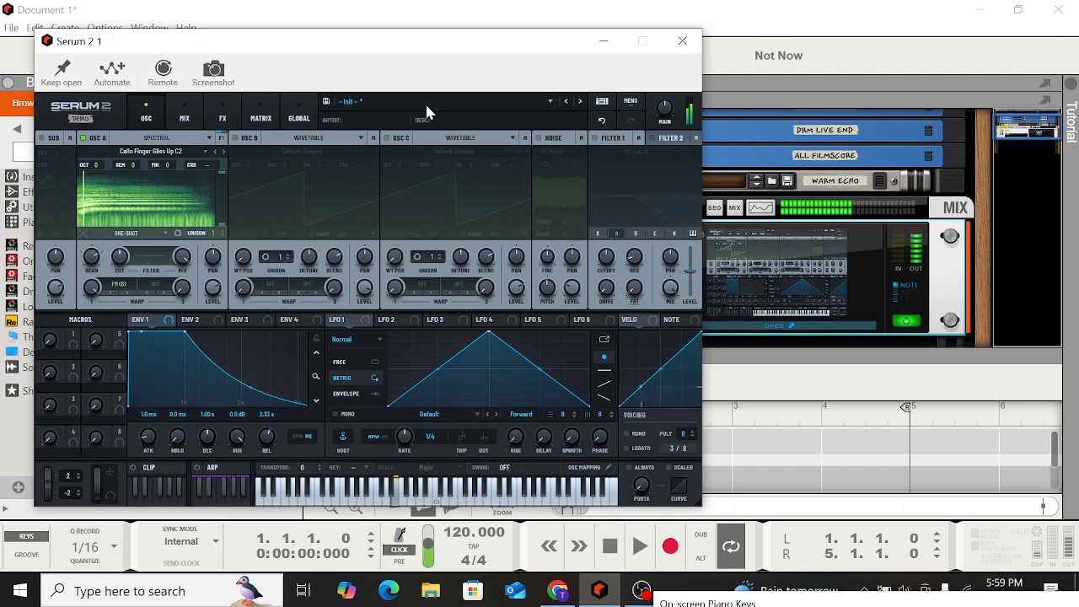
Open OSC A's spectral filter editor, load the Factory filter shape Extreme C LP, and play notes to audition it
{"action": "left_click", "coordinate": [150, 263]}
{"action": "right_click", "coordinate": [298, 271]}
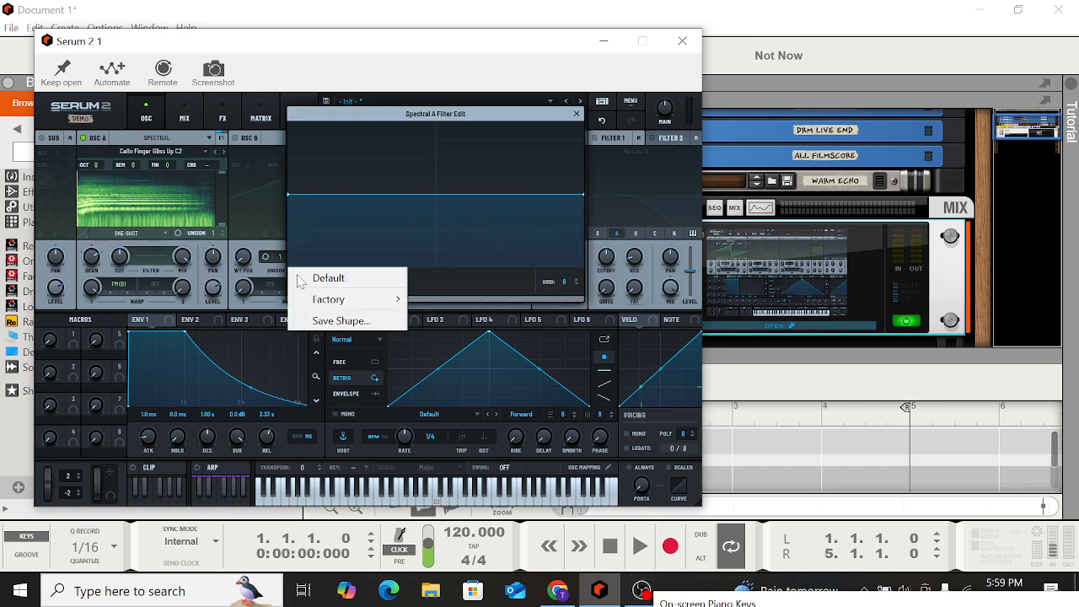
{"action": "mouse_move", "coordinate": [324, 298]}
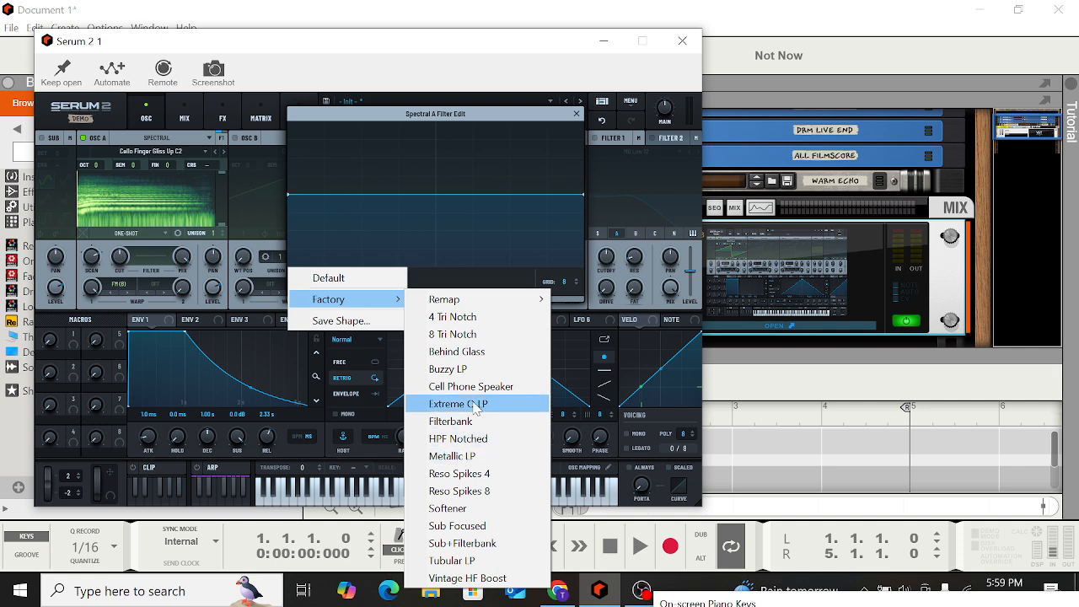
{"action": "left_click", "coordinate": [472, 404]}
{"action": "key", "text": "w"}
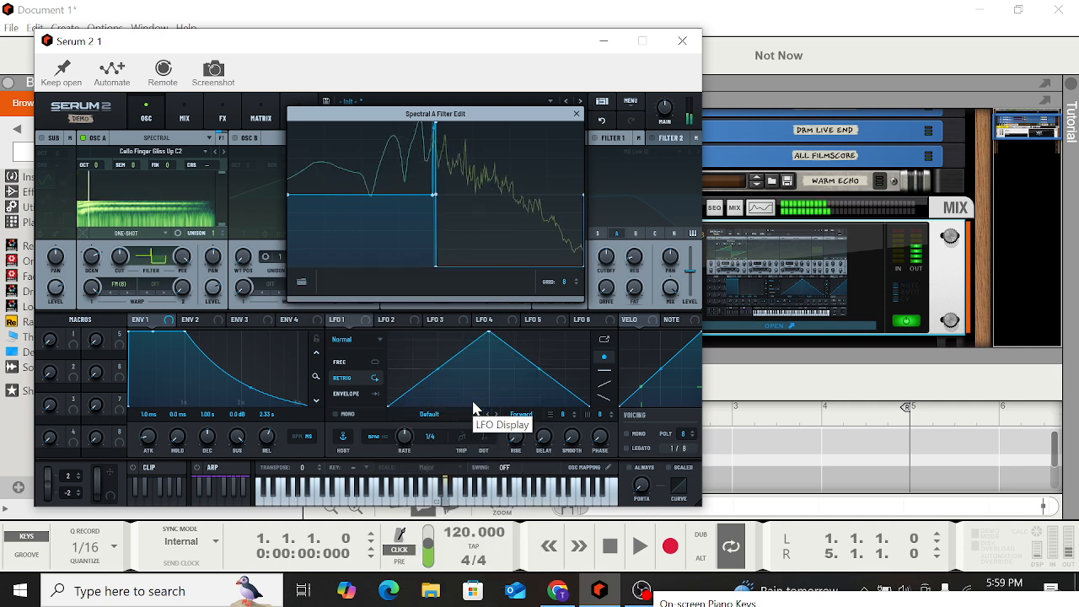
{"action": "key", "text": "b"}
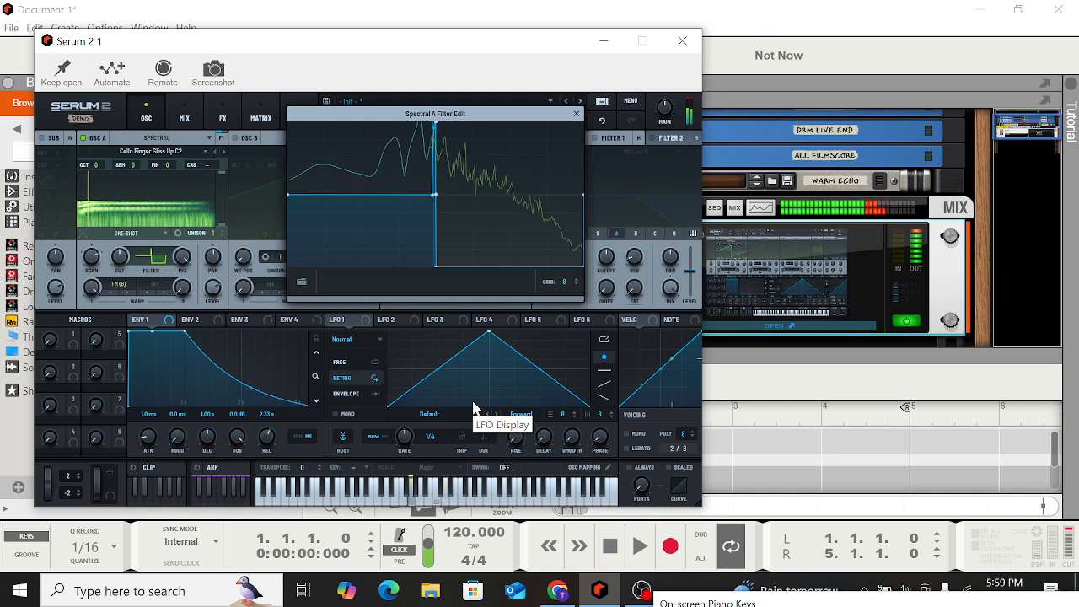
{"action": "mouse_move", "coordinate": [665, 128]}
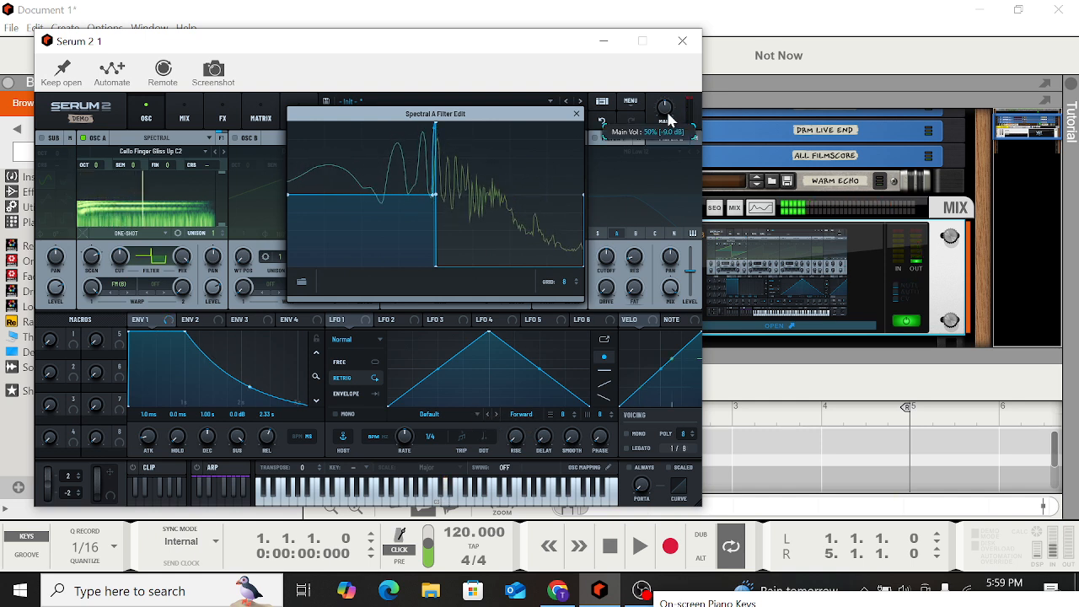
{"action": "key", "text": "w"}
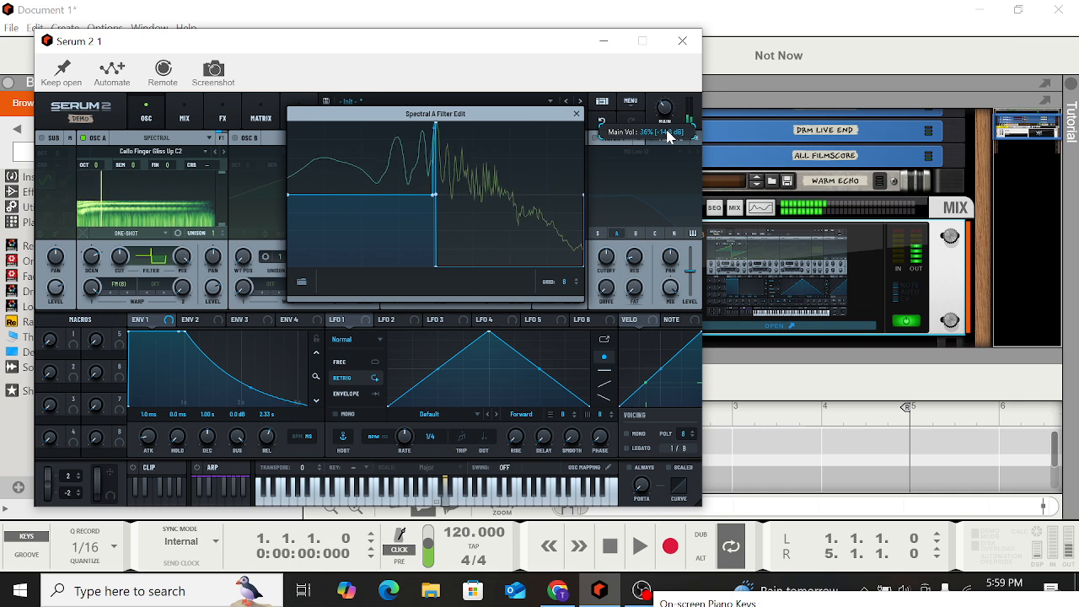
{"action": "key", "text": "w"}
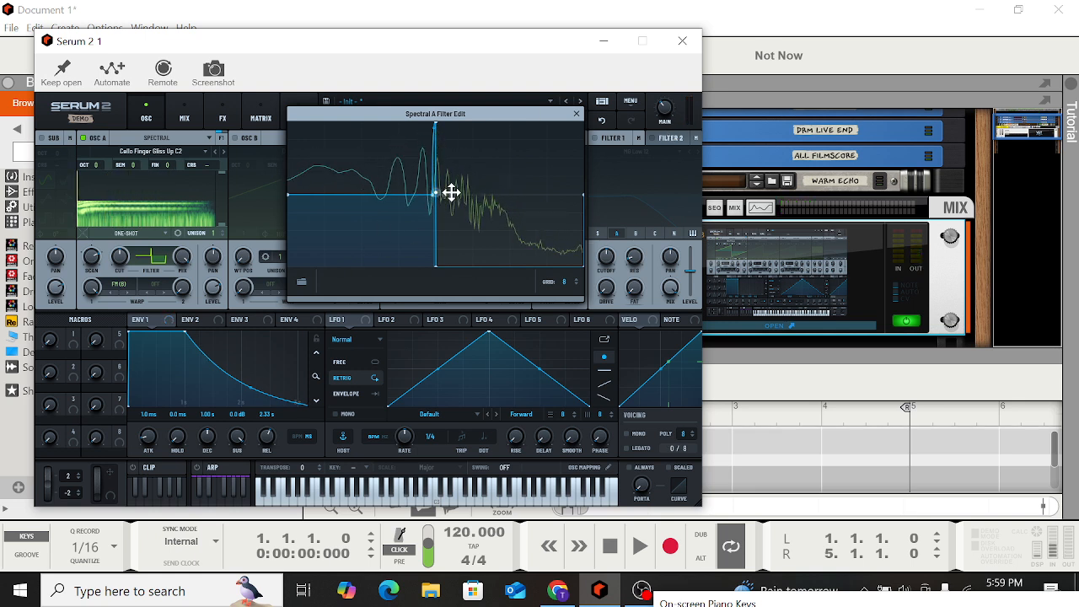
Reshape the spectral filter curve by moving several of its points, and close the filter editor
{"action": "left_click_drag", "start_coordinate": [434, 261], "coordinate": [480, 233]}
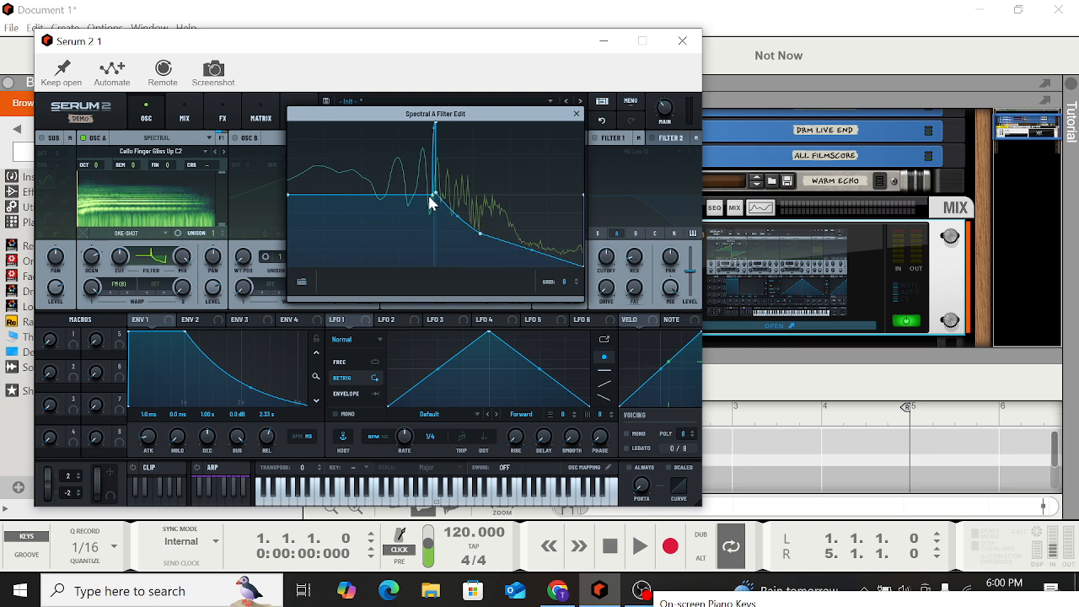
{"action": "left_click_drag", "start_coordinate": [431, 193], "coordinate": [358, 199]}
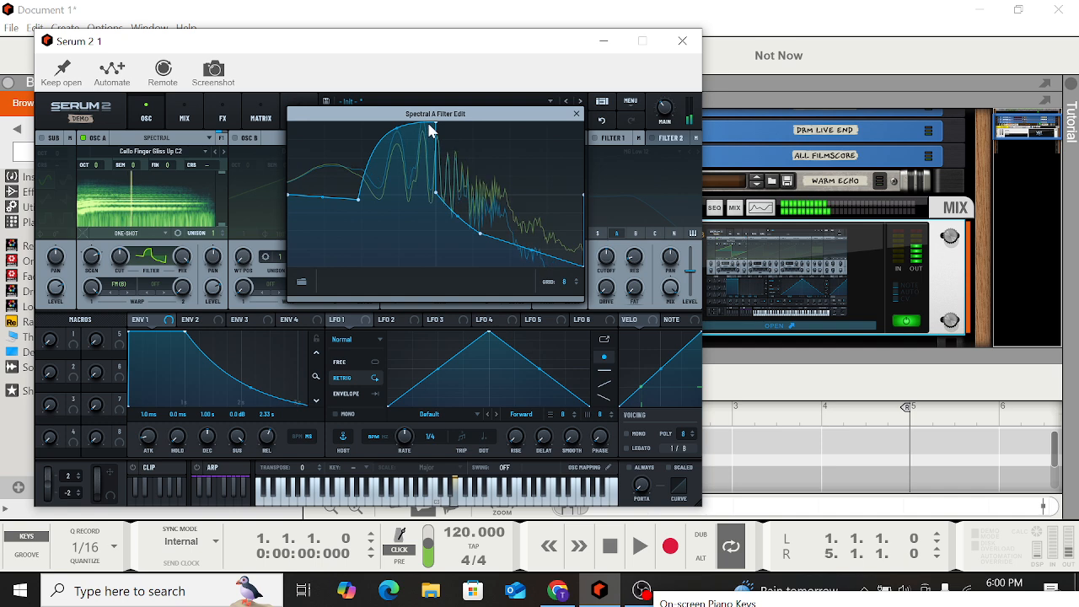
{"action": "left_click_drag", "start_coordinate": [437, 125], "coordinate": [413, 134]}
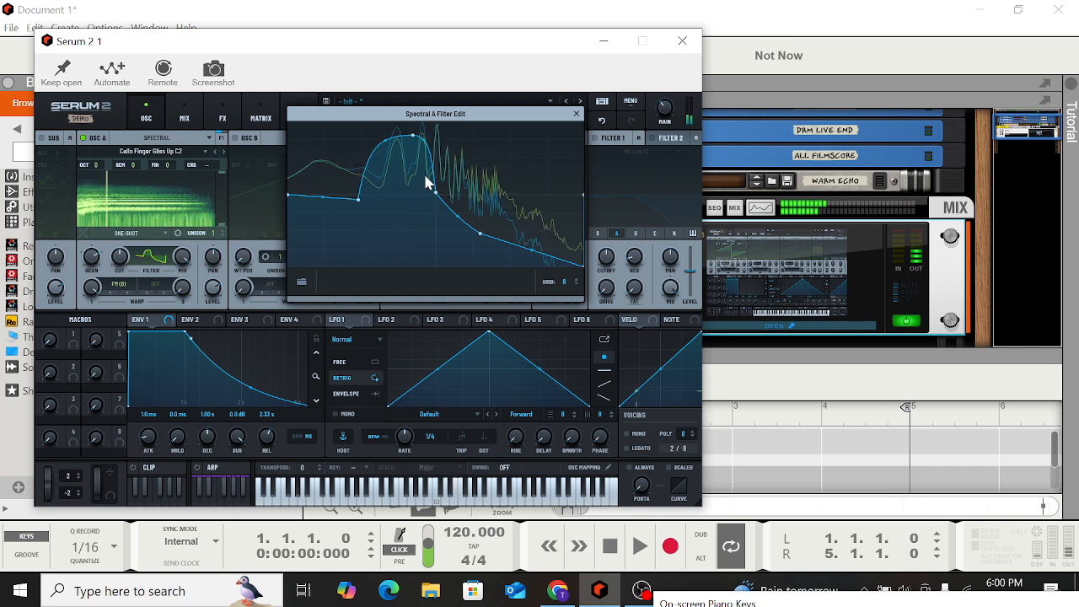
{"action": "left_click_drag", "start_coordinate": [436, 196], "coordinate": [469, 217]}
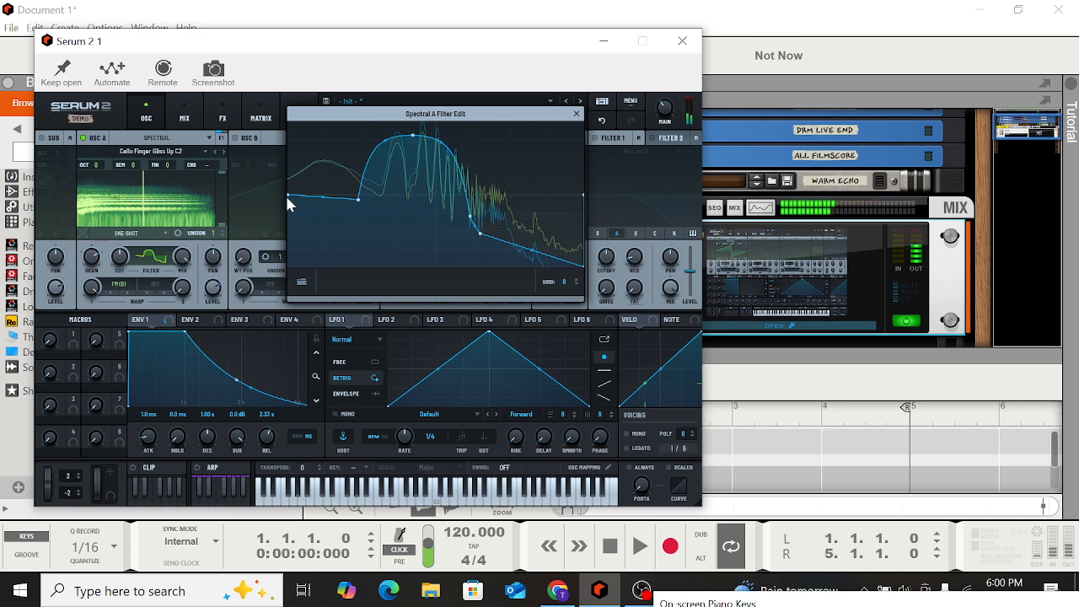
{"action": "left_click_drag", "start_coordinate": [287, 199], "coordinate": [295, 247]}
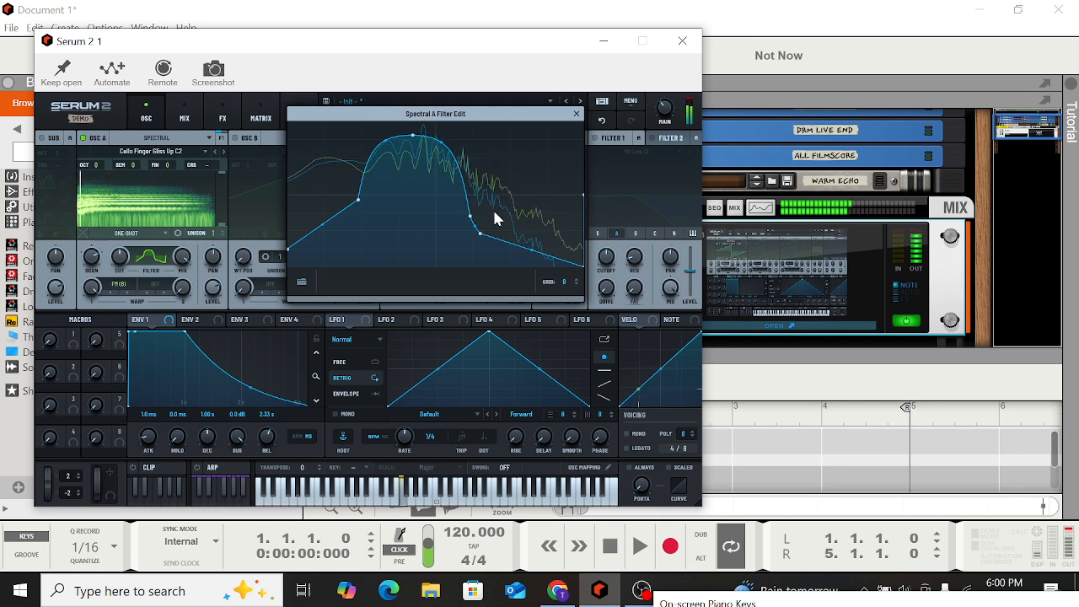
{"action": "left_click", "coordinate": [577, 114]}
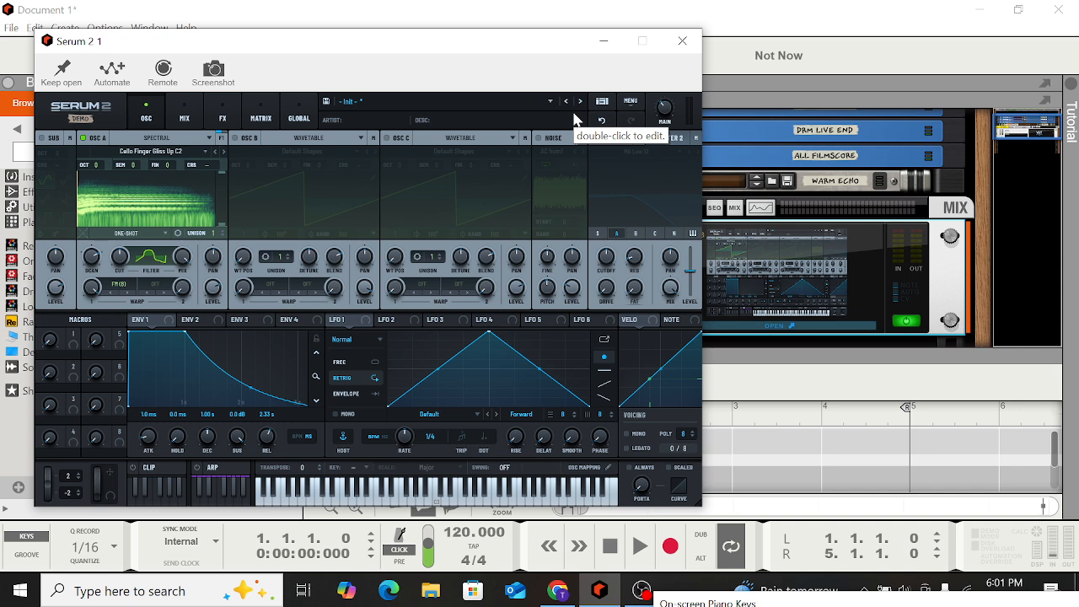
Browse the Mix, FX (including the effect list), Matrix and Global pages before returning to the oscillators
{"action": "left_click", "coordinate": [185, 120]}
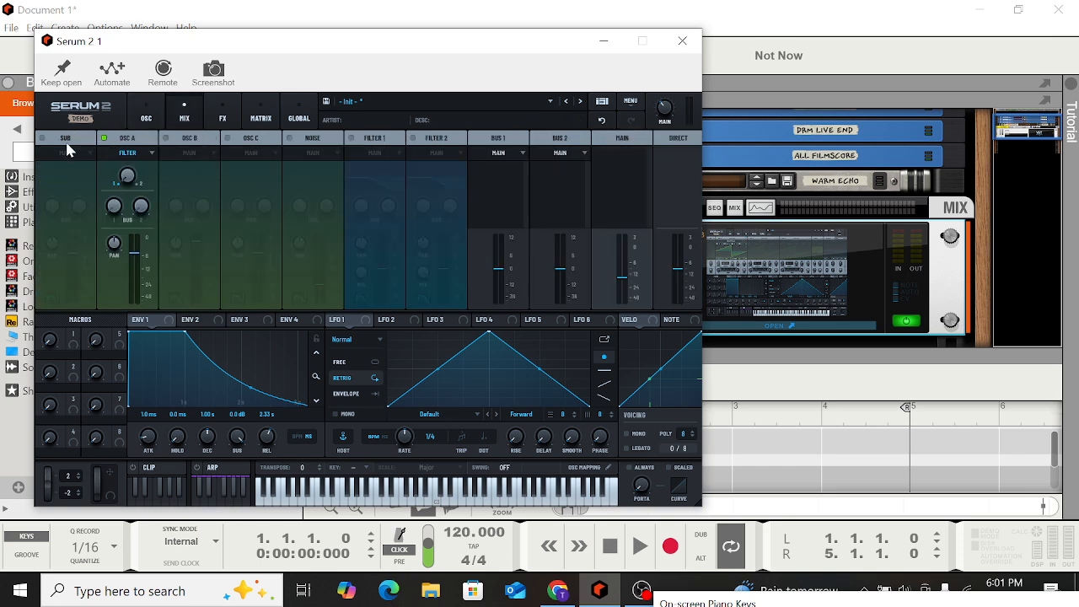
{"action": "left_click", "coordinate": [223, 110]}
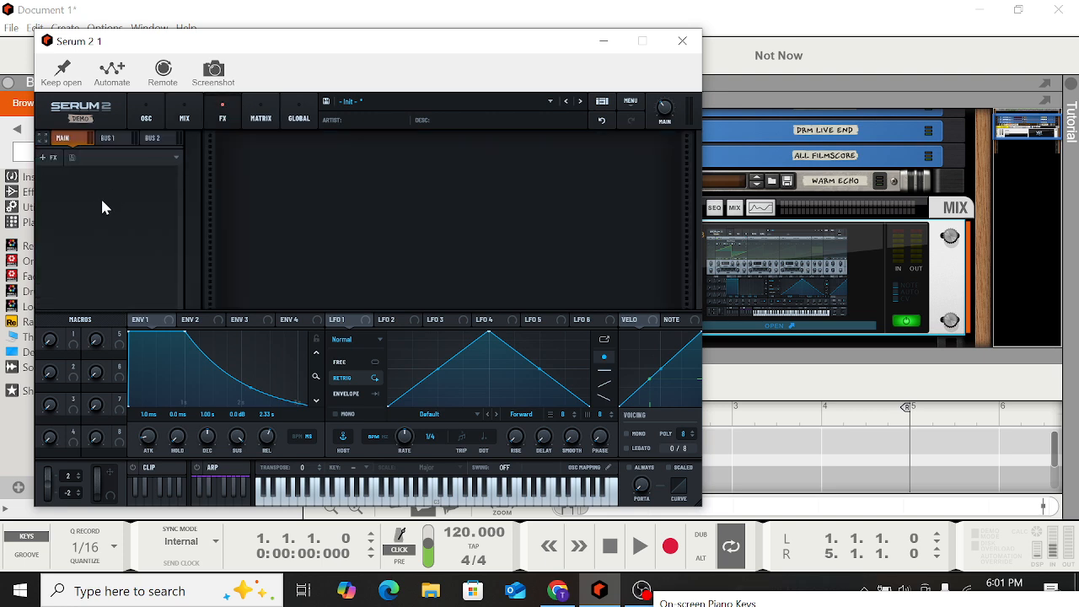
{"action": "left_click", "coordinate": [43, 157]}
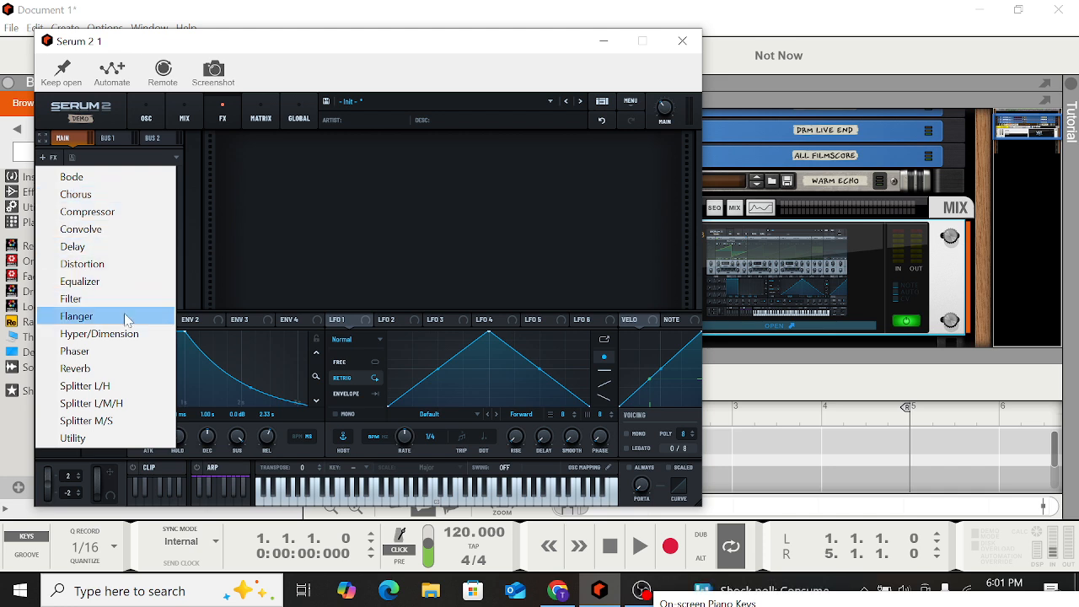
{"action": "left_click", "coordinate": [269, 123]}
{"action": "left_click", "coordinate": [268, 123]}
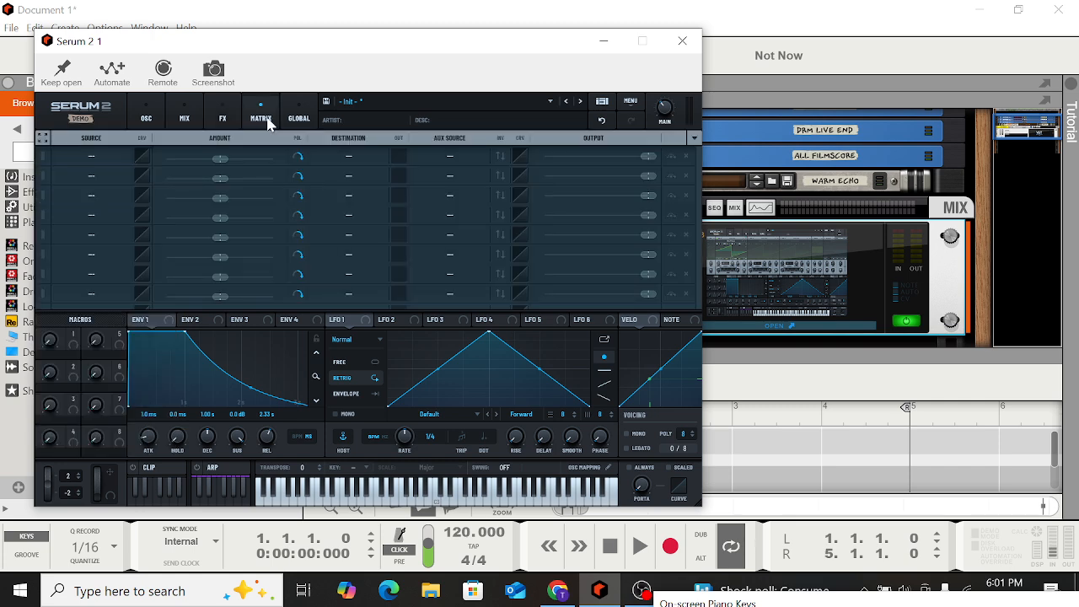
{"action": "left_click", "coordinate": [302, 105]}
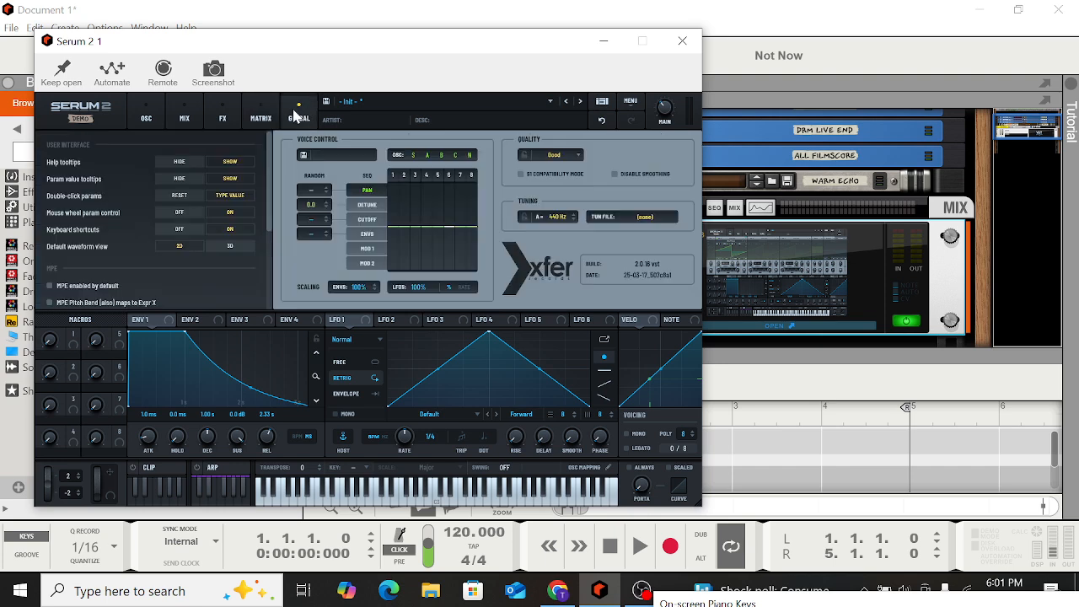
{"action": "left_click", "coordinate": [138, 120]}
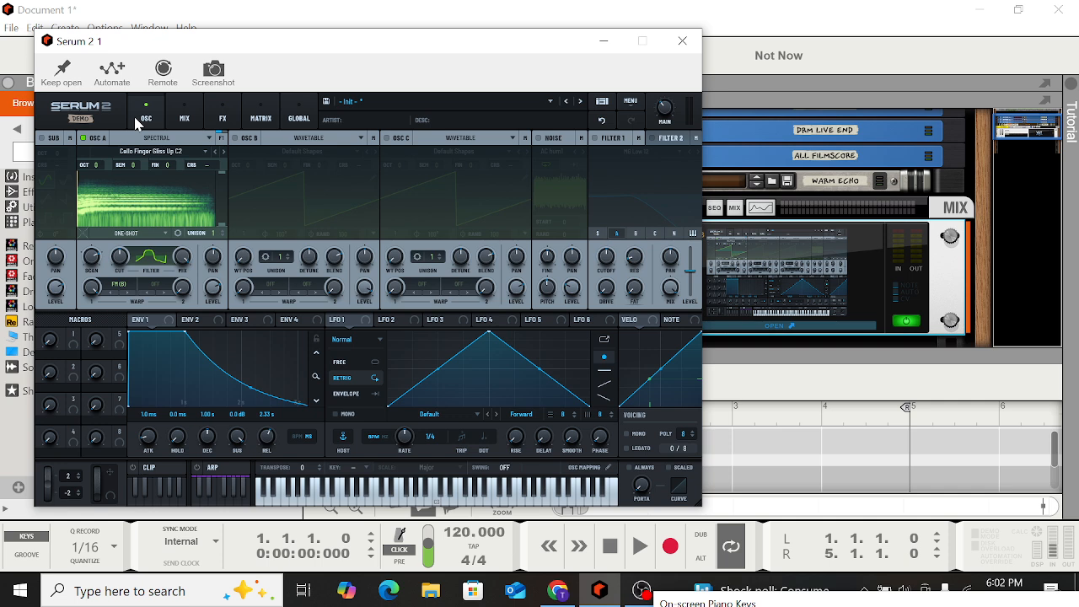
Enable Filter 1 and browse its filter type categories
{"action": "left_click", "coordinate": [594, 137]}
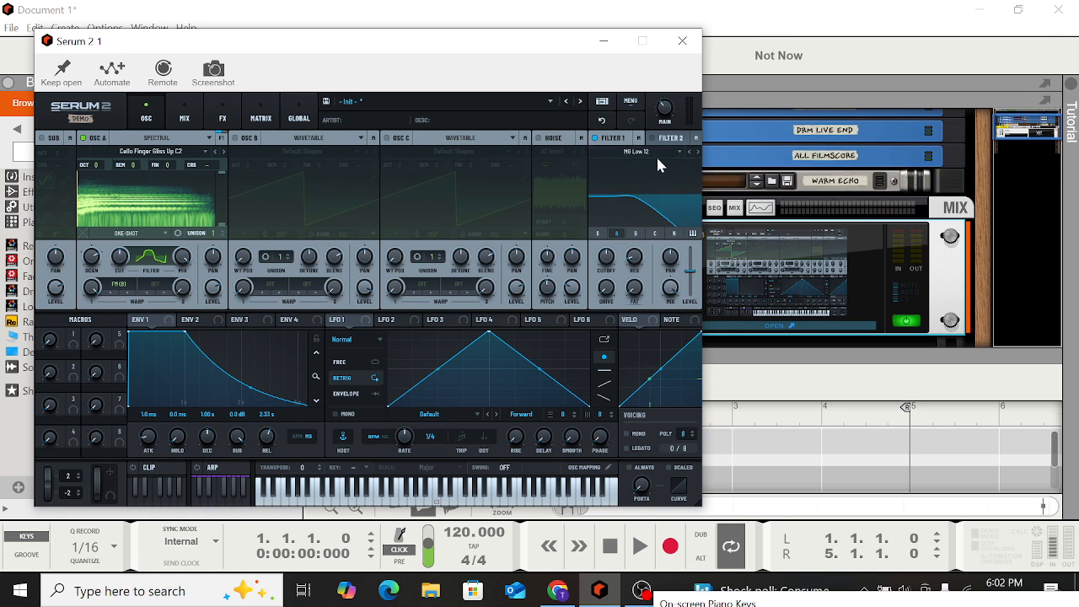
{"action": "left_click", "coordinate": [644, 154]}
{"action": "mouse_move", "coordinate": [646, 171]}
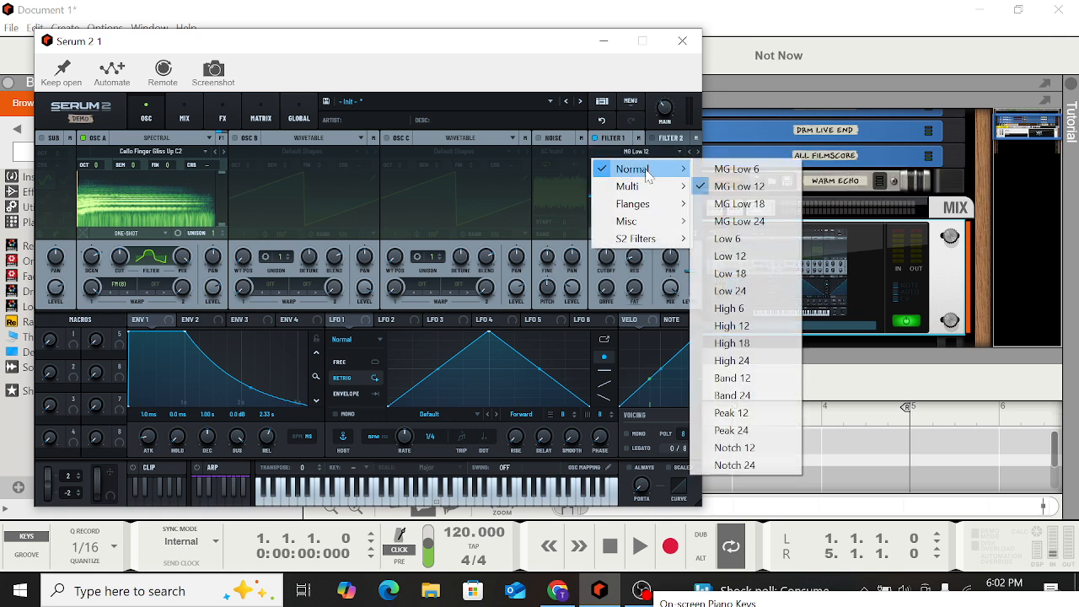
{"action": "mouse_move", "coordinate": [649, 190]}
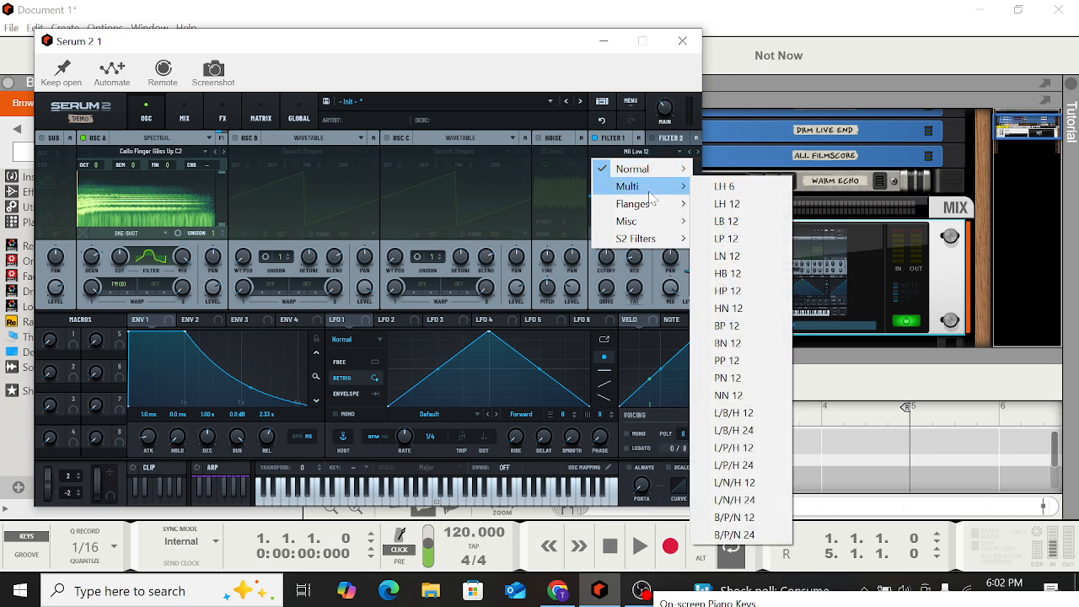
{"action": "mouse_move", "coordinate": [651, 209]}
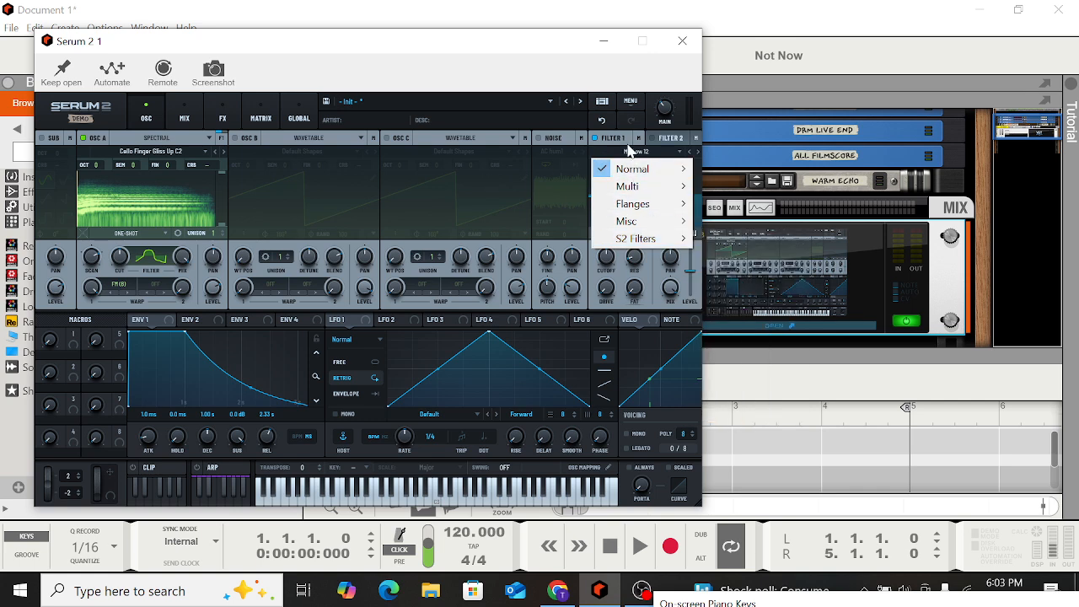
{"action": "mouse_move", "coordinate": [633, 204]}
{"action": "mouse_move", "coordinate": [655, 188]}
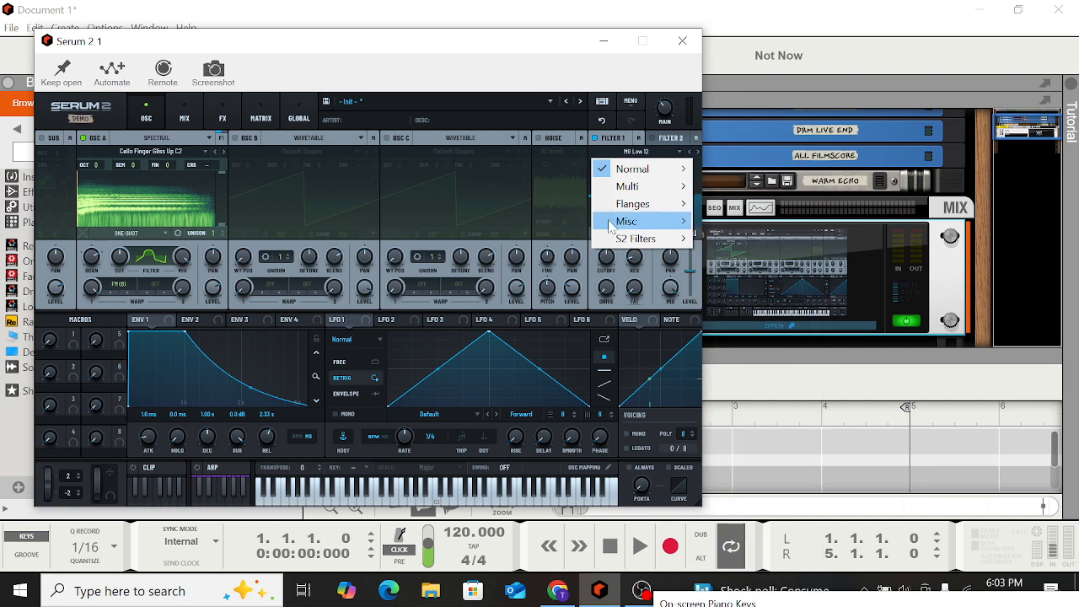
{"action": "mouse_move", "coordinate": [611, 226]}
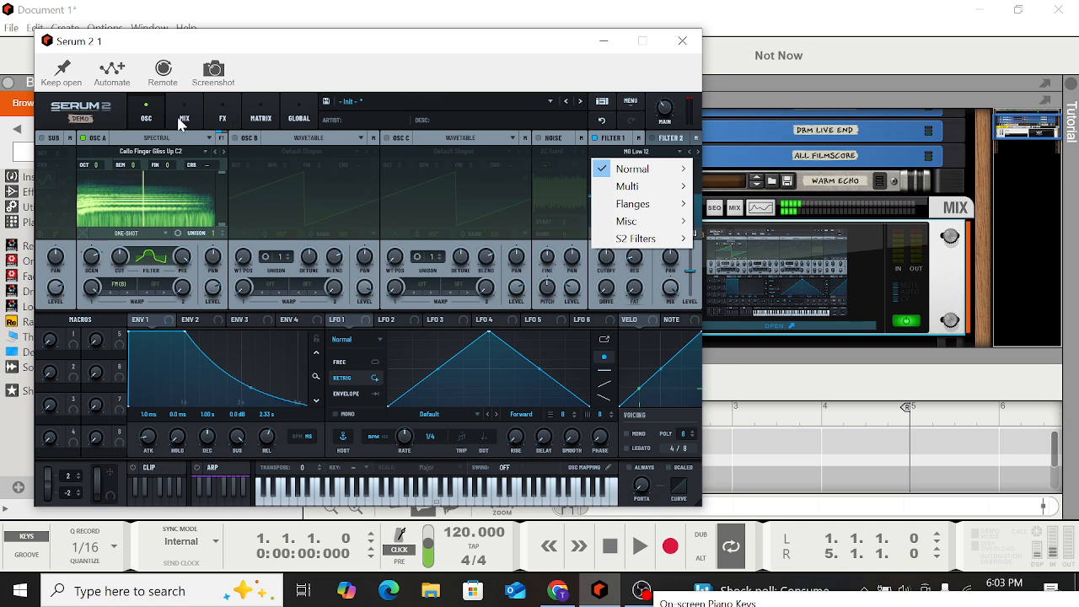
Load the factory piano preset PN - Ambient Piano from the preset browser
{"action": "left_click", "coordinate": [417, 106]}
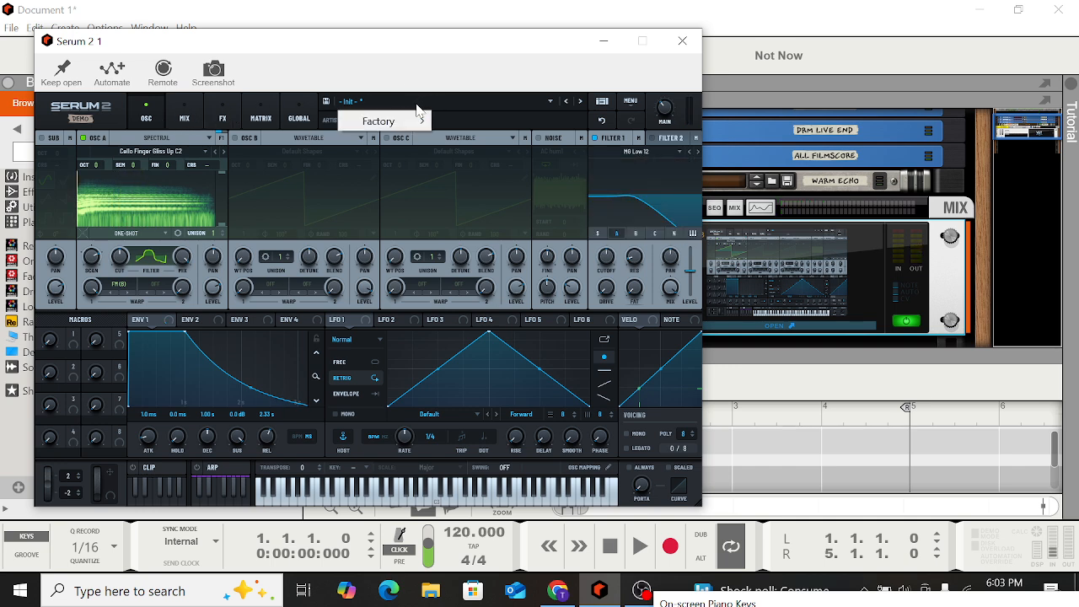
{"action": "mouse_move", "coordinate": [409, 122]}
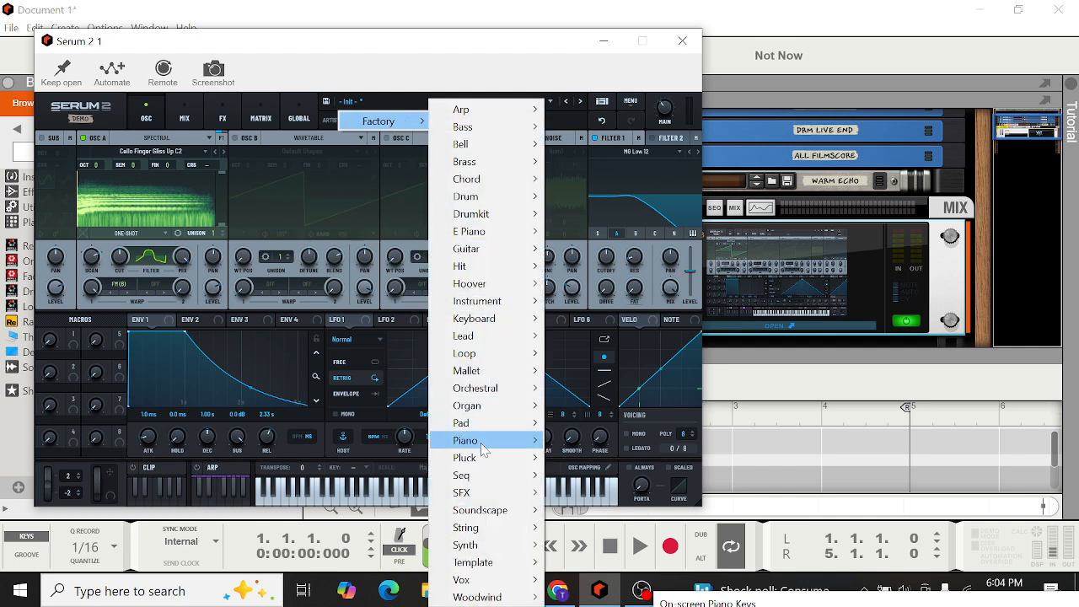
{"action": "mouse_move", "coordinate": [484, 447]}
{"action": "left_click", "coordinate": [626, 249]}
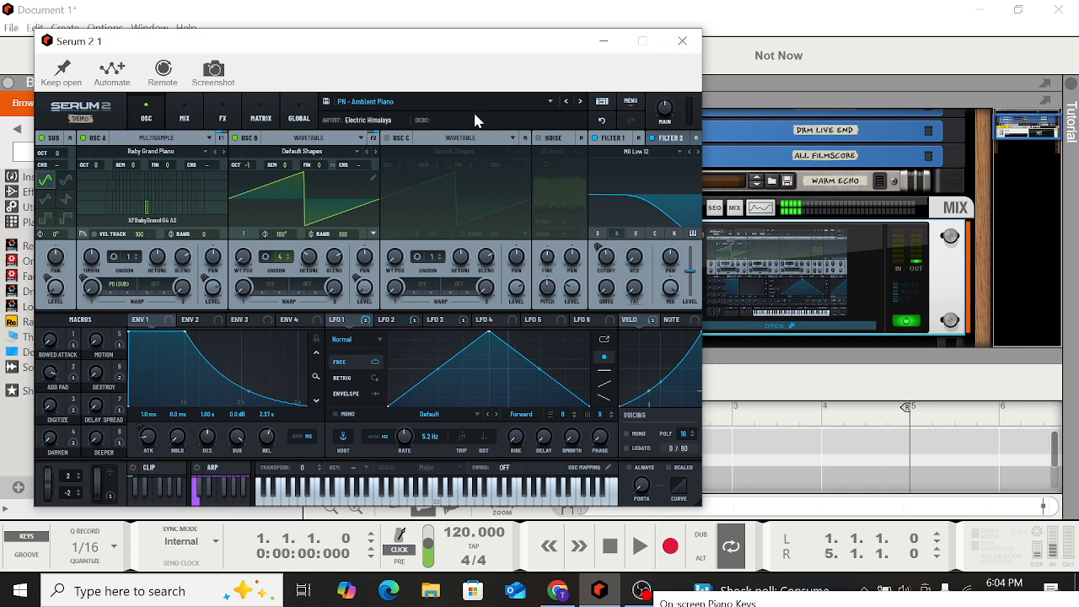
Turn off OSC A, play notes to hear the remaining oscillators, and adjust OSC B's unison setting
{"action": "left_click", "coordinate": [84, 139]}
{"action": "key", "text": "d"}
{"action": "key", "text": "d"}
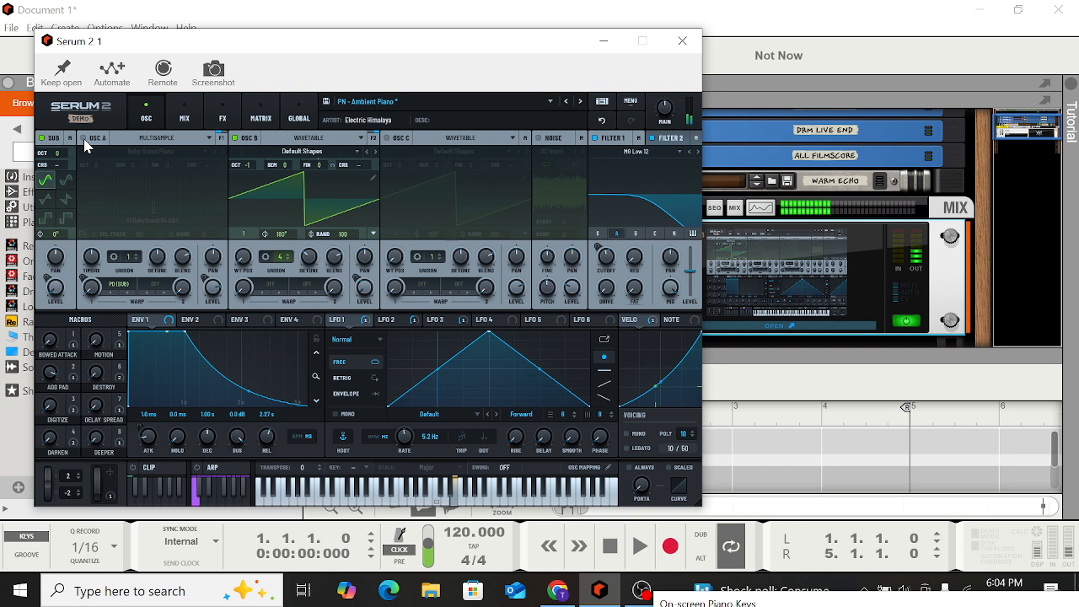
{"action": "key", "text": "a"}
{"action": "key", "text": "d"}
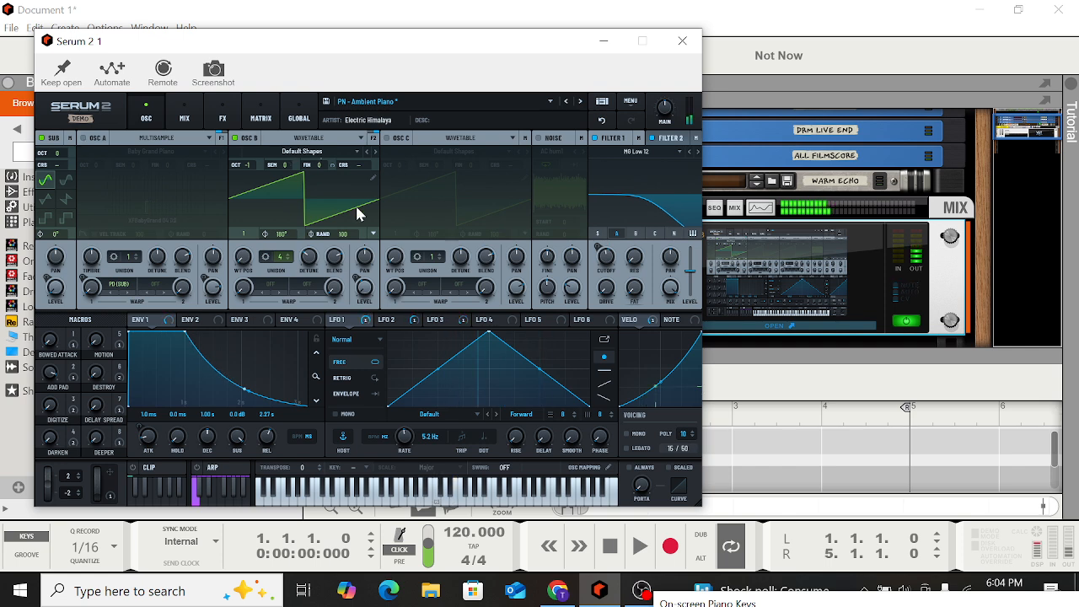
{"action": "left_click_drag", "start_coordinate": [286, 263], "coordinate": [272, 284]}
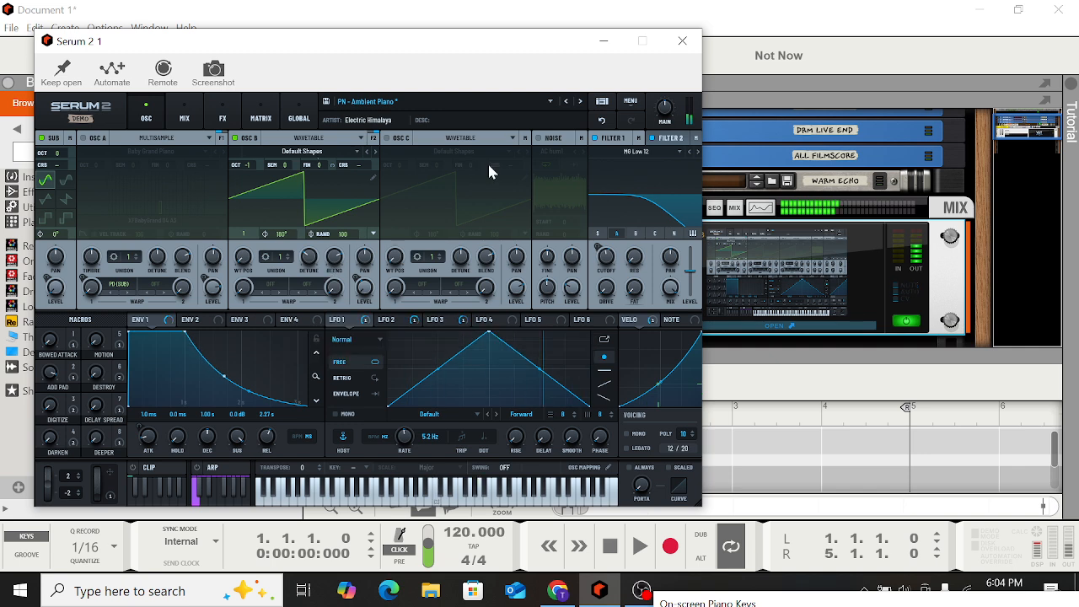
Close the Serum 2 window and delete the Serum 2 device from the rack
{"action": "left_click", "coordinate": [493, 101]}
{"action": "mouse_move", "coordinate": [404, 126]}
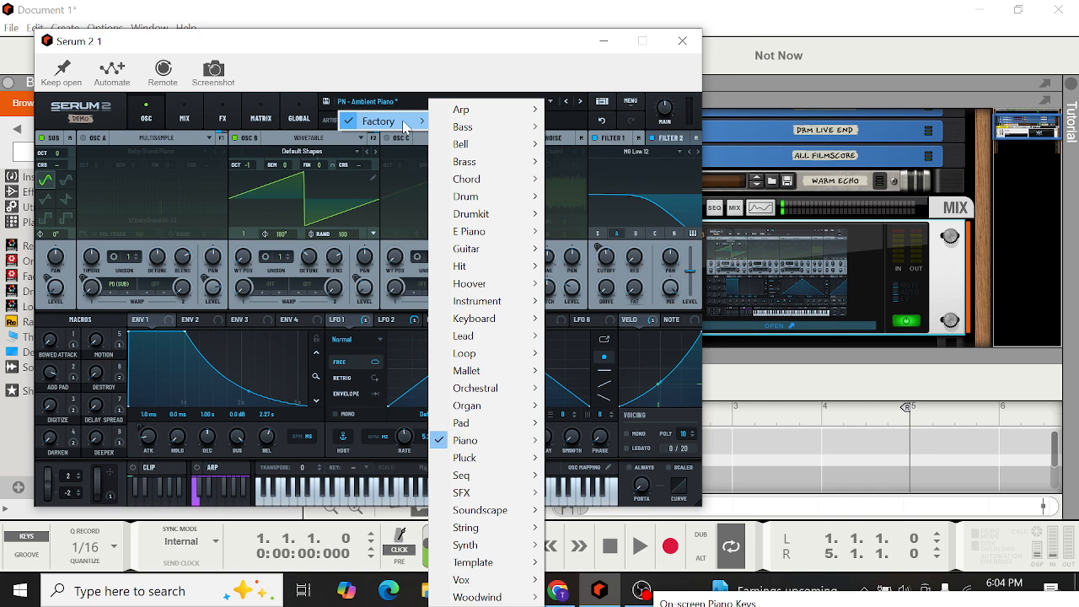
{"action": "left_click", "coordinate": [684, 41]}
{"action": "left_click", "coordinate": [683, 41]}
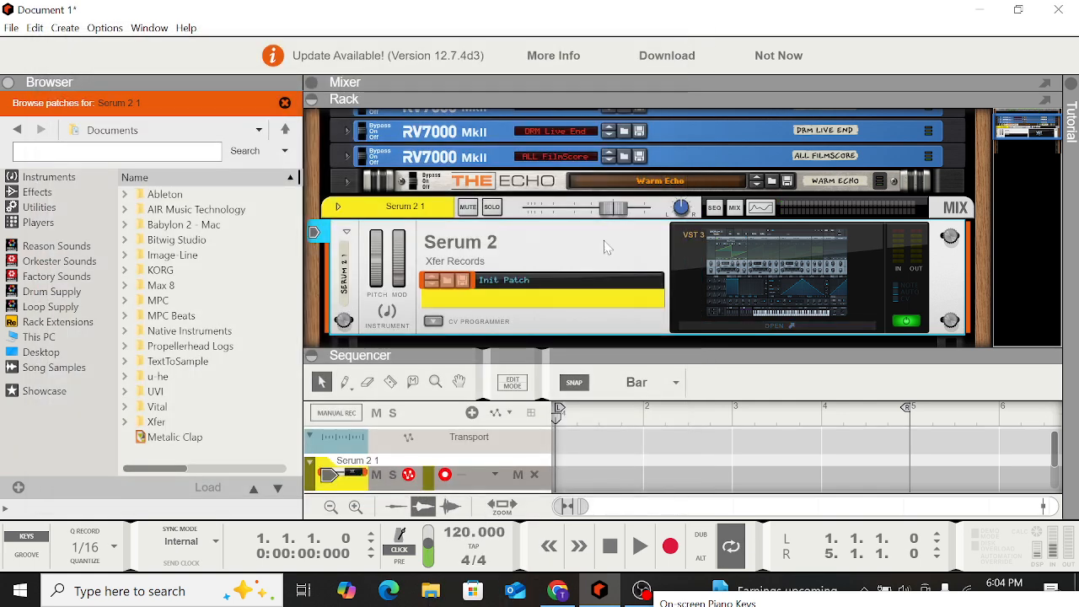
{"action": "key", "text": "Delete"}
{"action": "key", "text": "Return"}
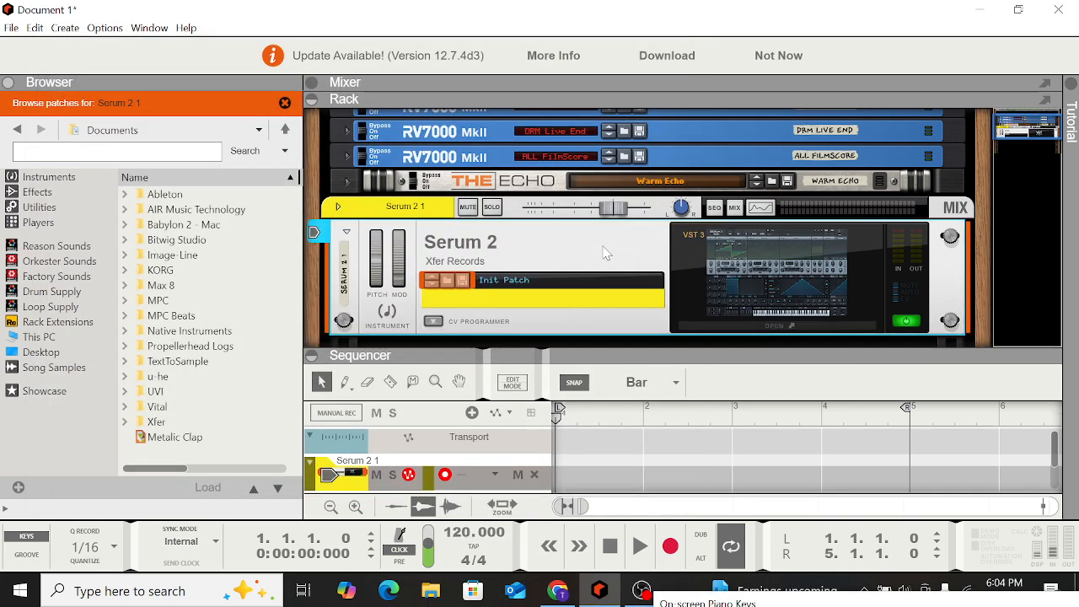
Add a fresh Serum 2 instrument from the Instruments browser to the rack and open its editor
{"action": "left_click", "coordinate": [16, 130]}
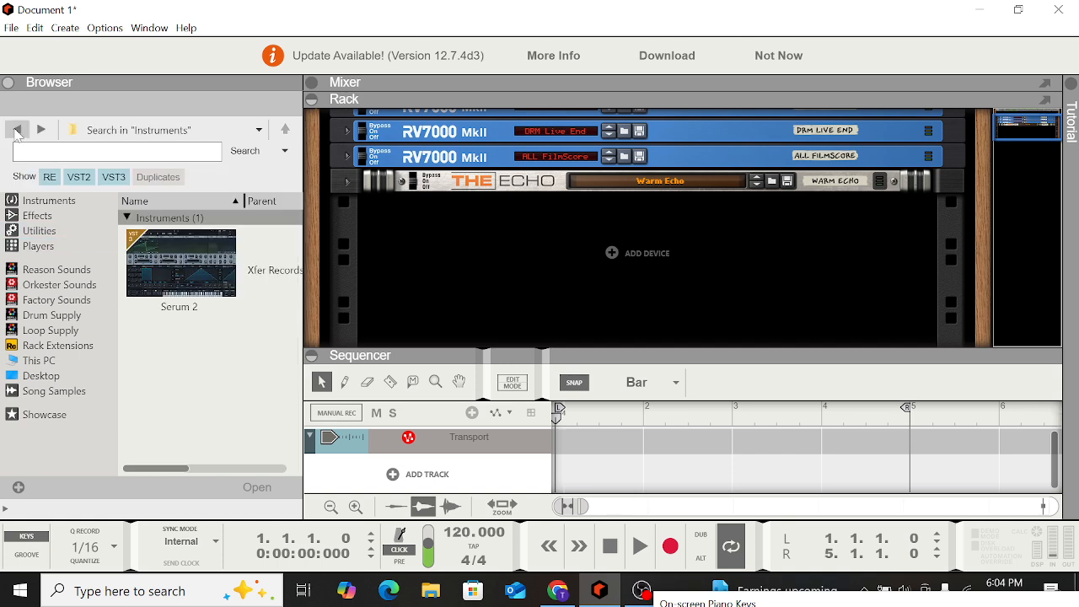
{"action": "left_click_drag", "start_coordinate": [171, 278], "coordinate": [472, 299]}
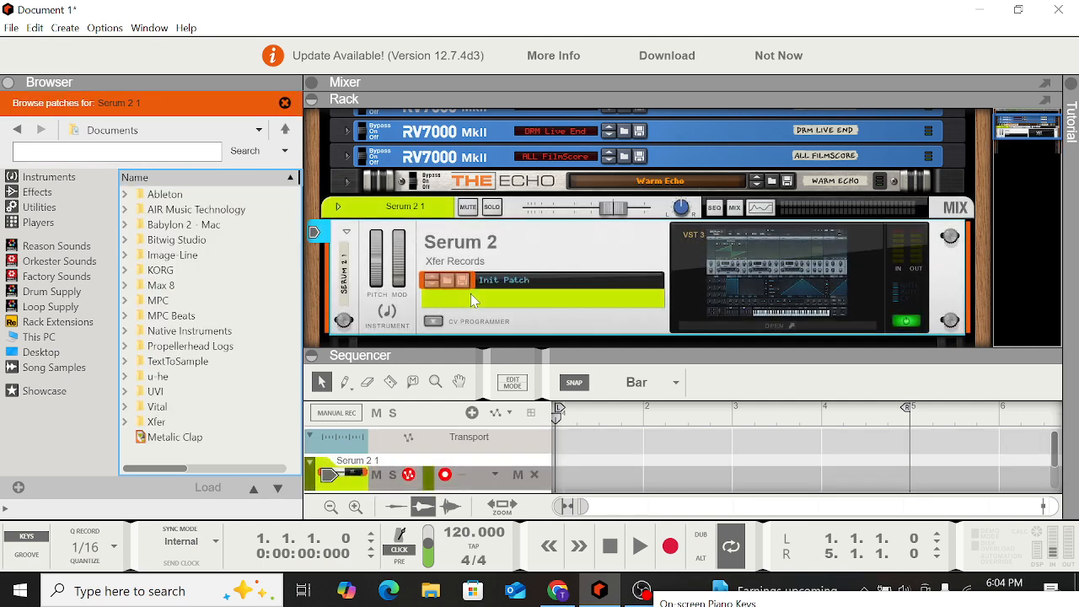
{"action": "left_click", "coordinate": [753, 327]}
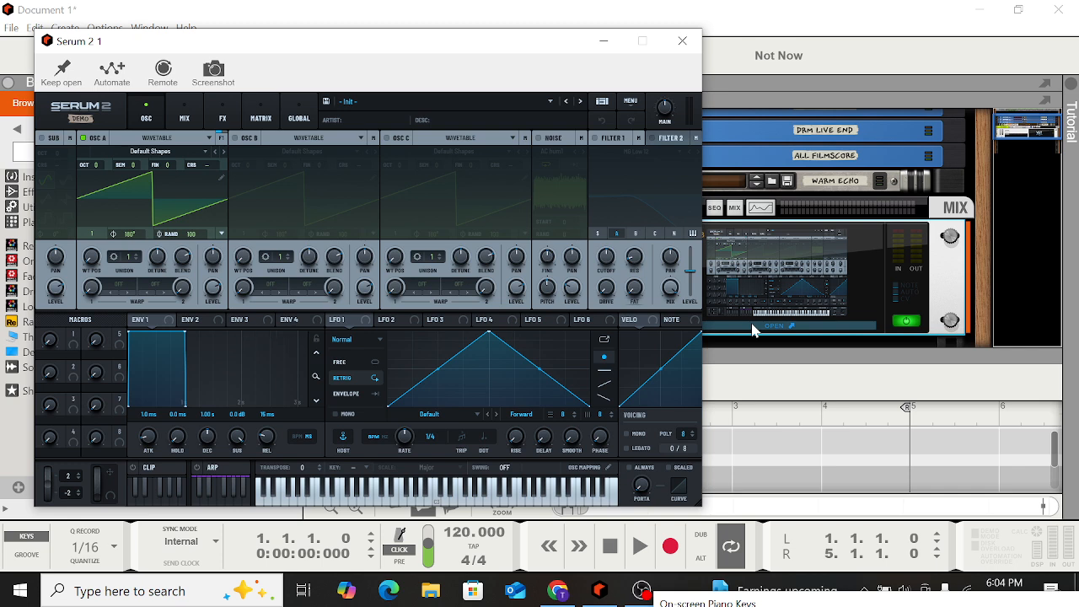
Lower Serum's main volume and bring up the on-screen piano keyboard
{"action": "mouse_move", "coordinate": [666, 110]}
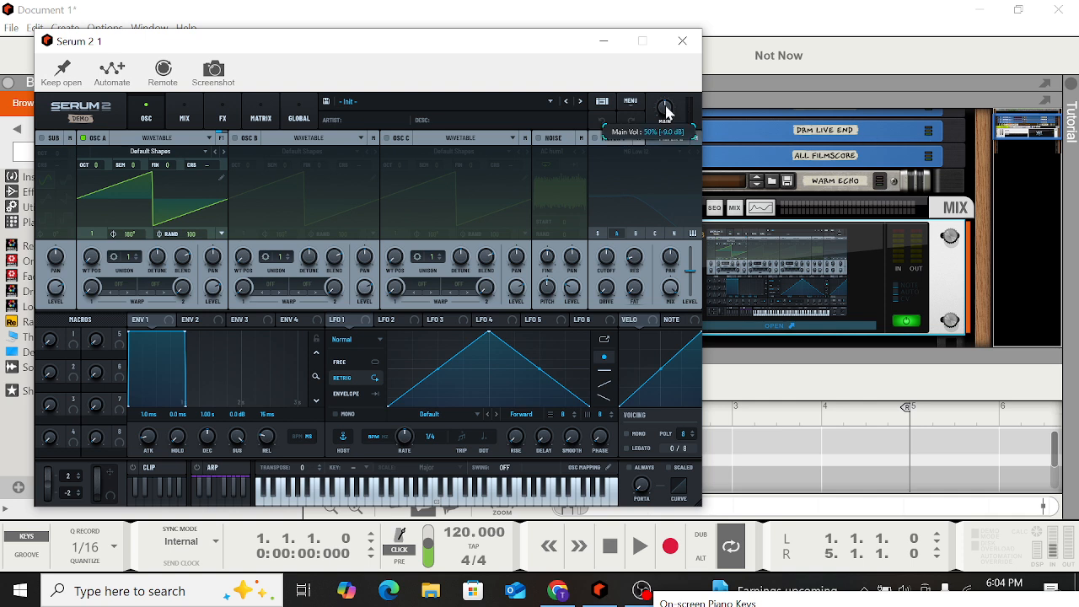
{"action": "left_click_drag", "start_coordinate": [666, 107], "coordinate": [663, 128]}
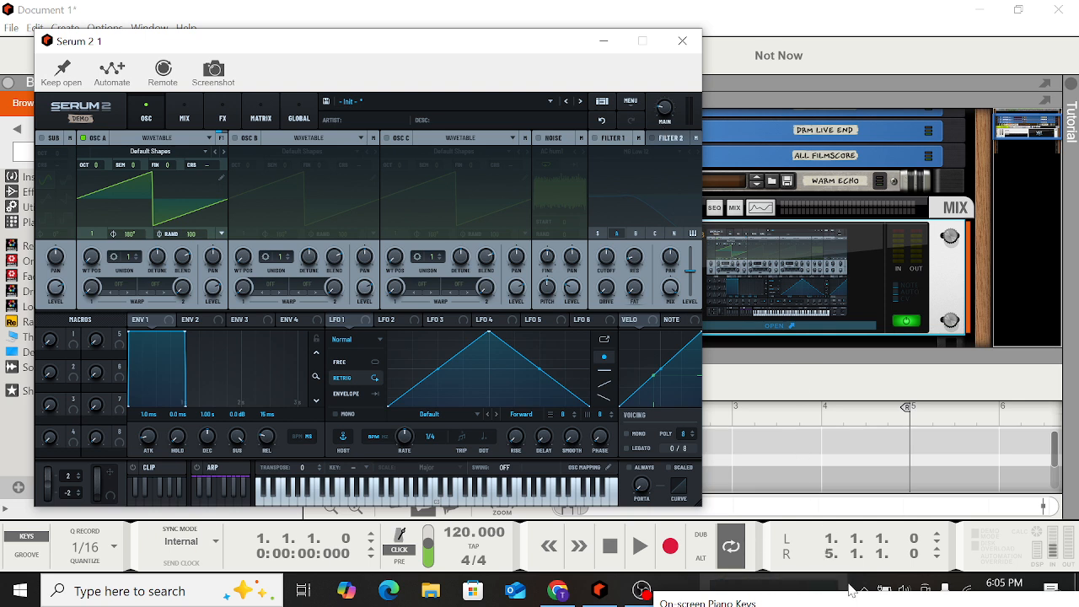
{"action": "left_click_drag", "start_coordinate": [842, 606], "coordinate": [665, 294]}
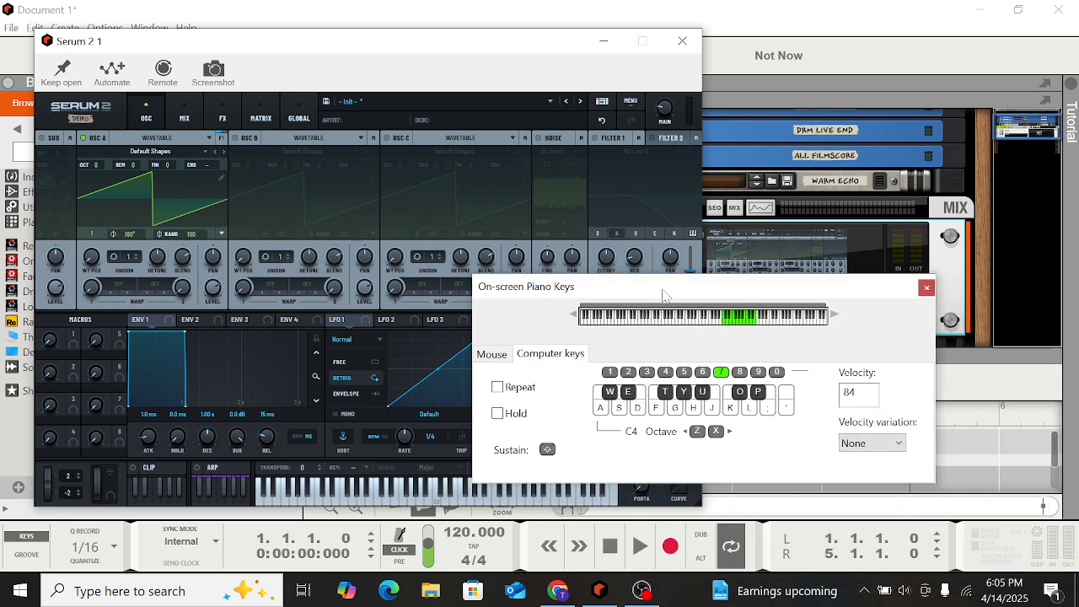
Play notes on the Init patch with the computer keys, then close the on-screen keyboard
{"action": "key", "text": "f"}
{"action": "key", "text": "h"}
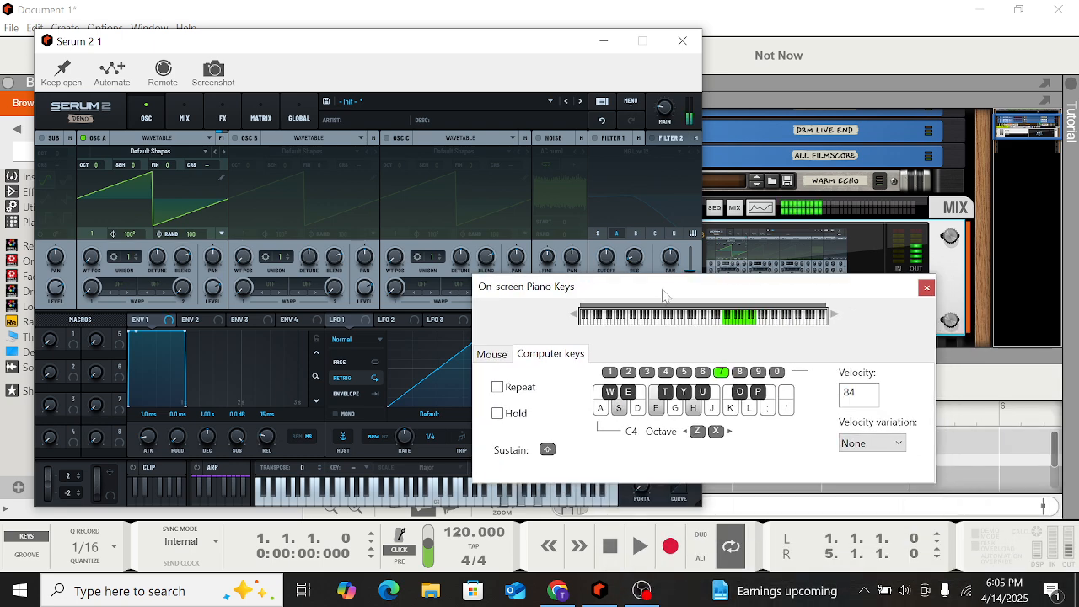
{"action": "key", "text": "l"}
{"action": "key", "text": "k"}
{"action": "key", "text": "d"}
{"action": "key", "text": "g"}
{"action": "key", "text": "j"}
{"action": "key", "text": "semicolon"}
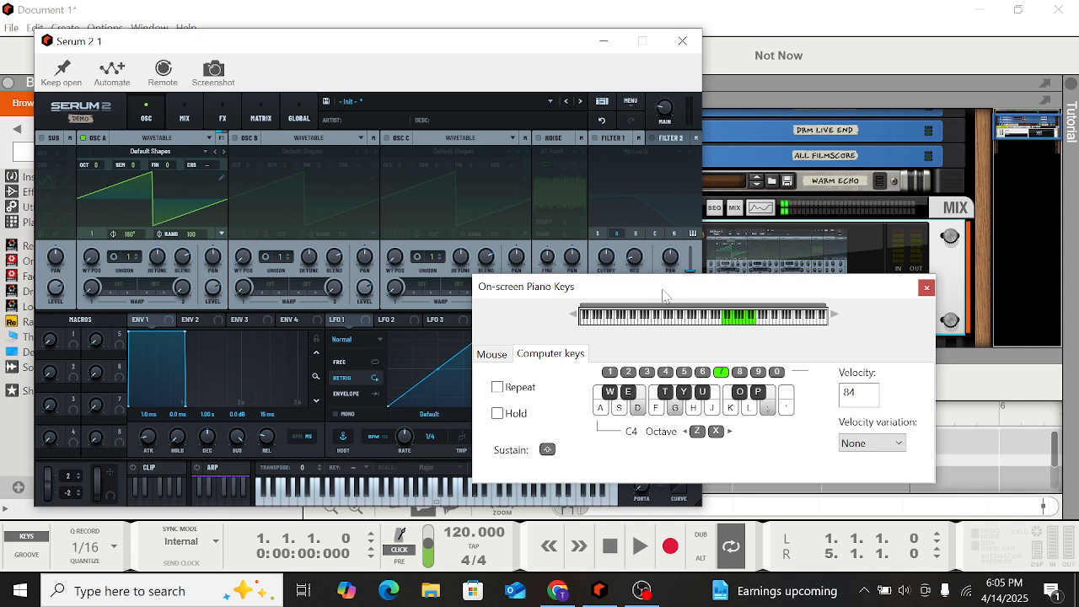
{"action": "key", "text": "a"}
{"action": "key", "text": "d"}
{"action": "key", "text": "l"}
{"action": "key", "text": "k"}
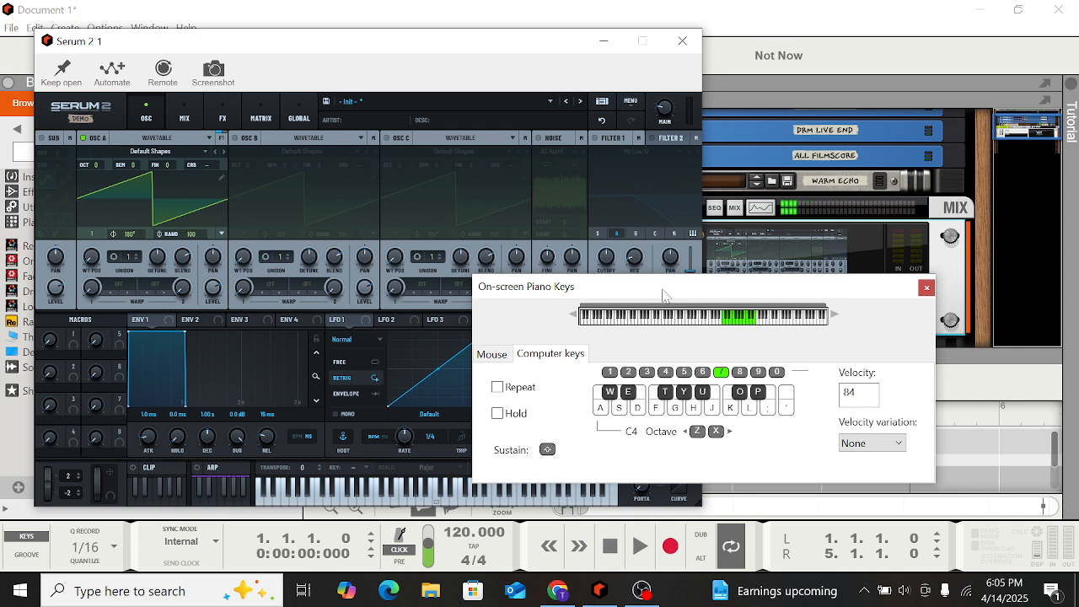
{"action": "key", "text": "s"}
{"action": "key", "text": "f"}
{"action": "key", "text": "h"}
{"action": "key", "text": "a"}
{"action": "key", "text": "d"}
{"action": "key", "text": "g"}
{"action": "key", "text": "j"}
{"action": "key", "text": "k"}
{"action": "key", "text": "s"}
{"action": "key", "text": "f"}
{"action": "key", "text": "h"}
{"action": "key", "text": "l"}
{"action": "left_click", "coordinate": [928, 290]}
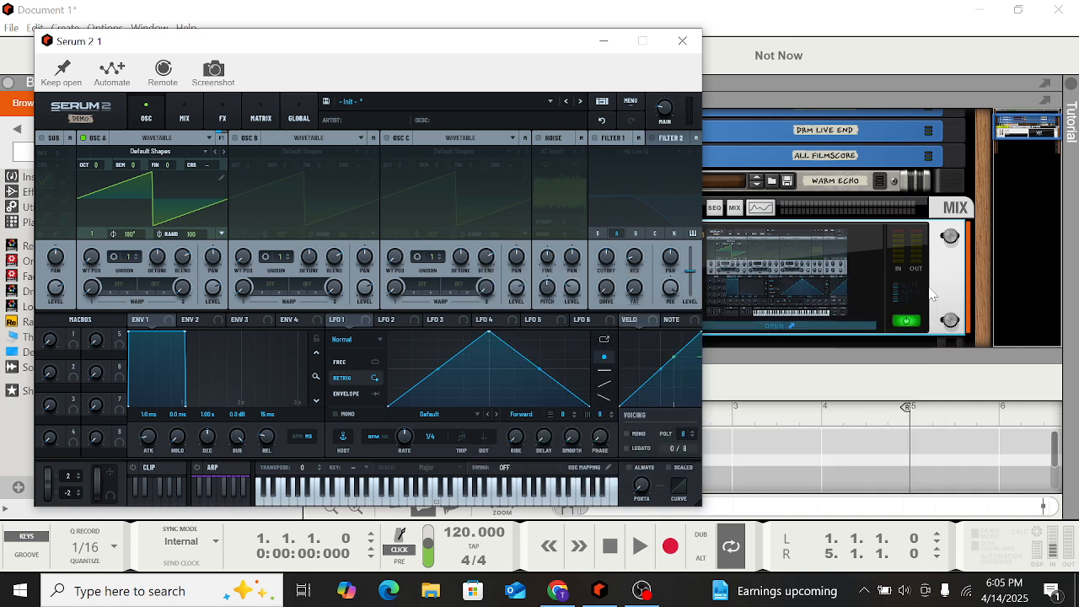
Raise the polyphony to 16 voices and view OSC B's oscillator type options
{"action": "left_click", "coordinate": [693, 430]}
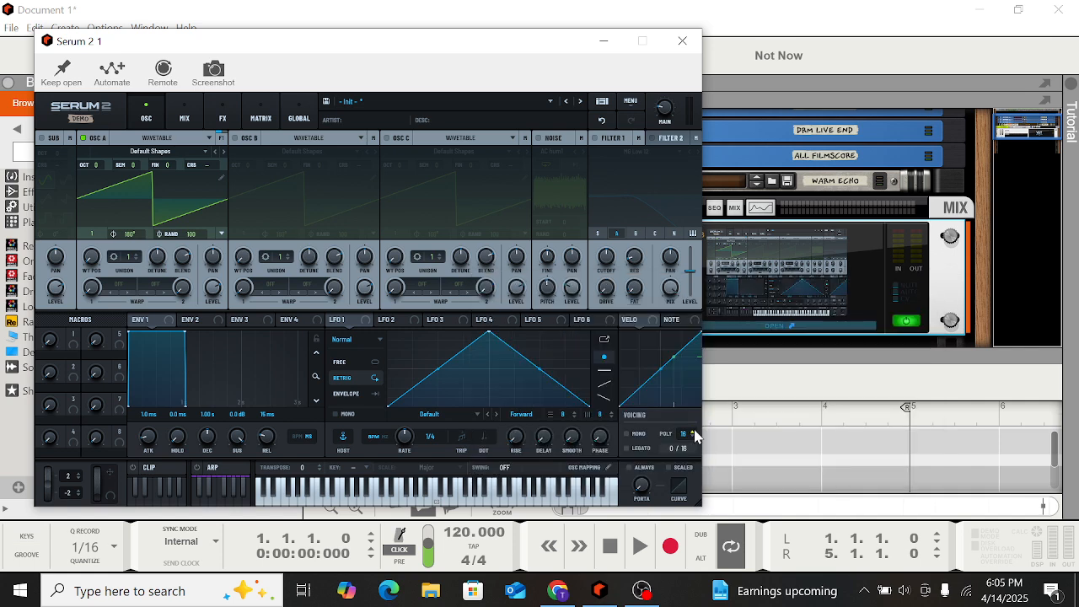
{"action": "left_click", "coordinate": [694, 431]}
{"action": "left_click", "coordinate": [694, 431]}
{"action": "left_click", "coordinate": [694, 432]}
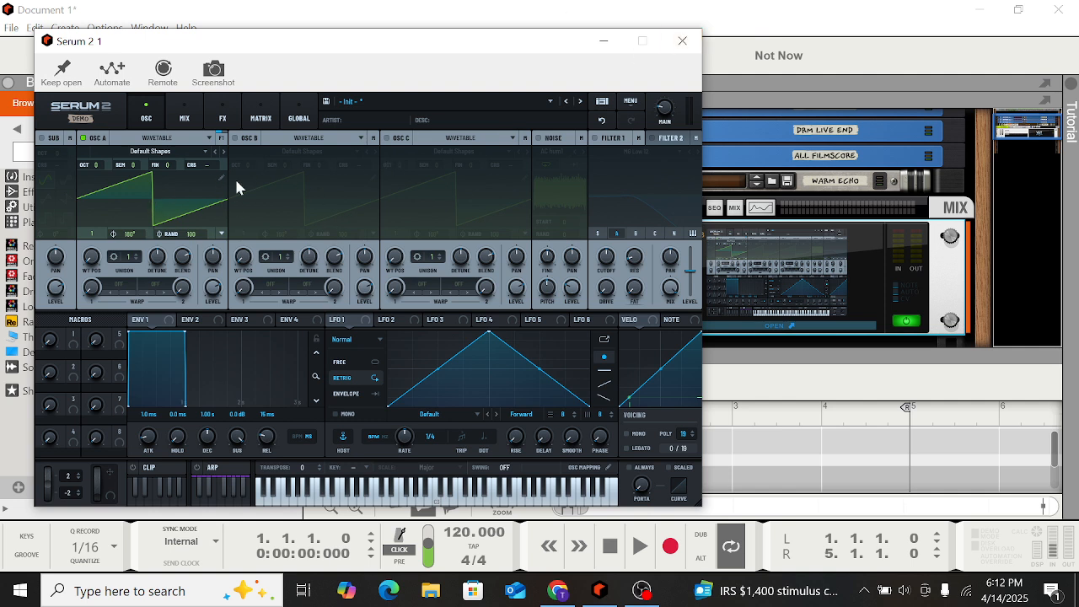
{"action": "left_click", "coordinate": [309, 142]}
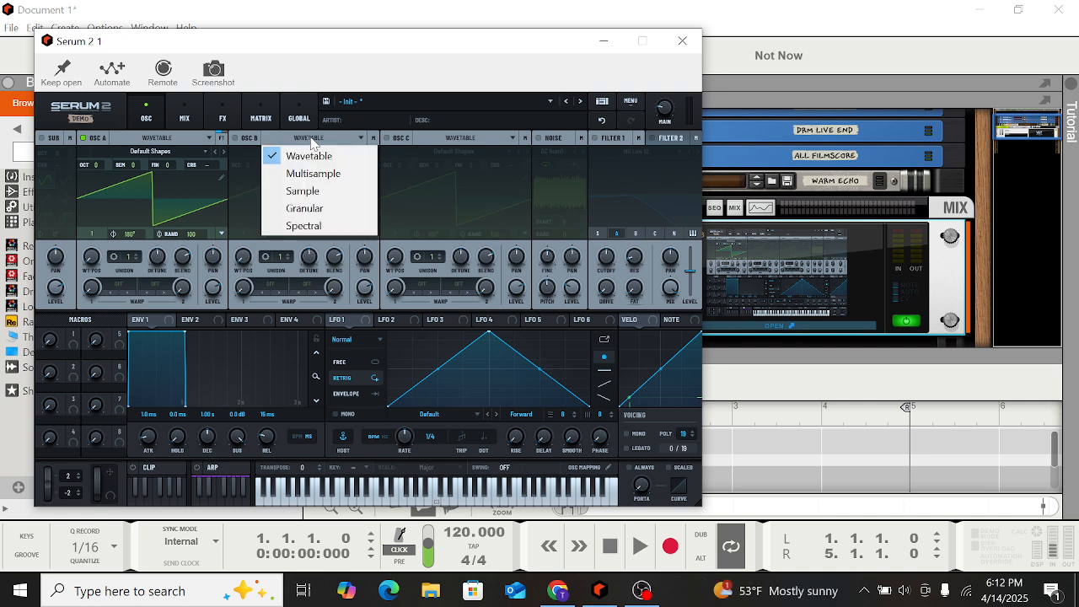
{"action": "left_click", "coordinate": [237, 164]}
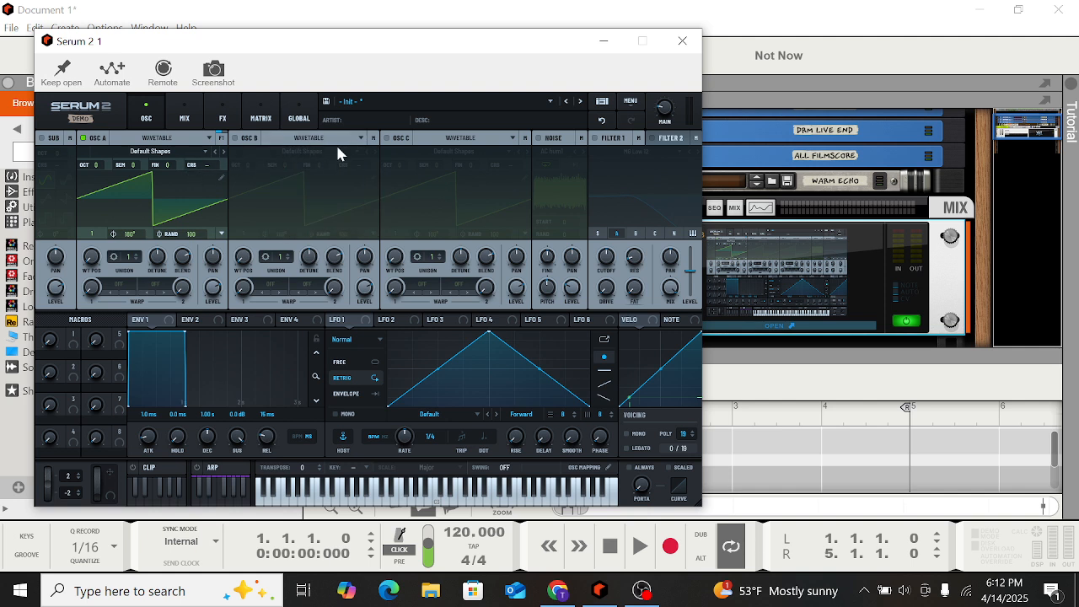
Open OSC A's wavetable editor and return to the main view
{"action": "left_click", "coordinate": [222, 178]}
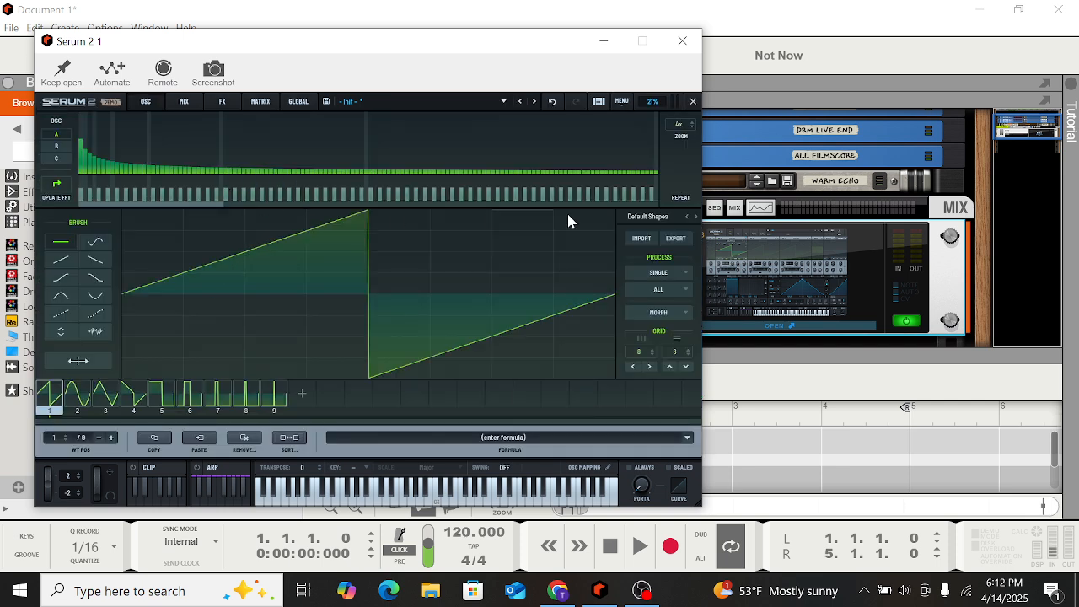
{"action": "left_click", "coordinate": [692, 101]}
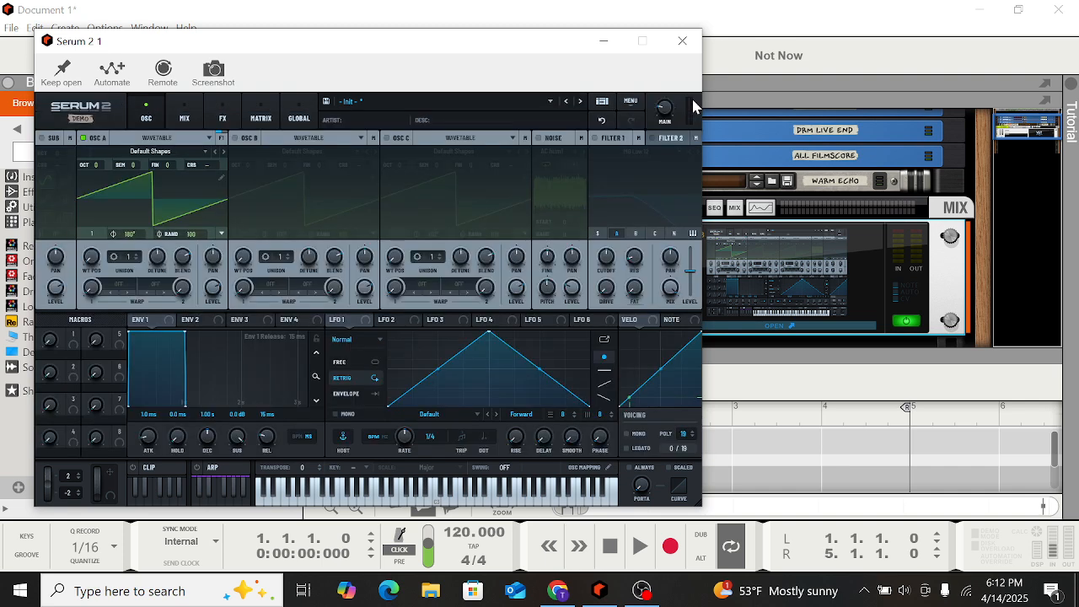
On the Global page set the quality to Good, then return to the oscillator page
{"action": "left_click", "coordinate": [301, 119]}
{"action": "left_click", "coordinate": [554, 155]}
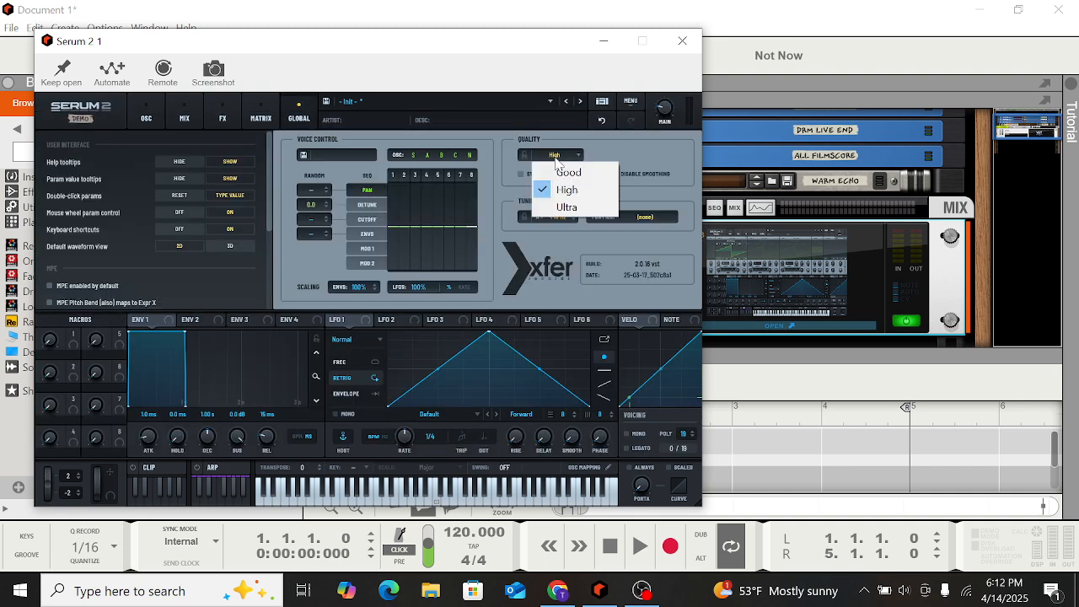
{"action": "left_click", "coordinate": [569, 172]}
{"action": "left_click", "coordinate": [146, 118]}
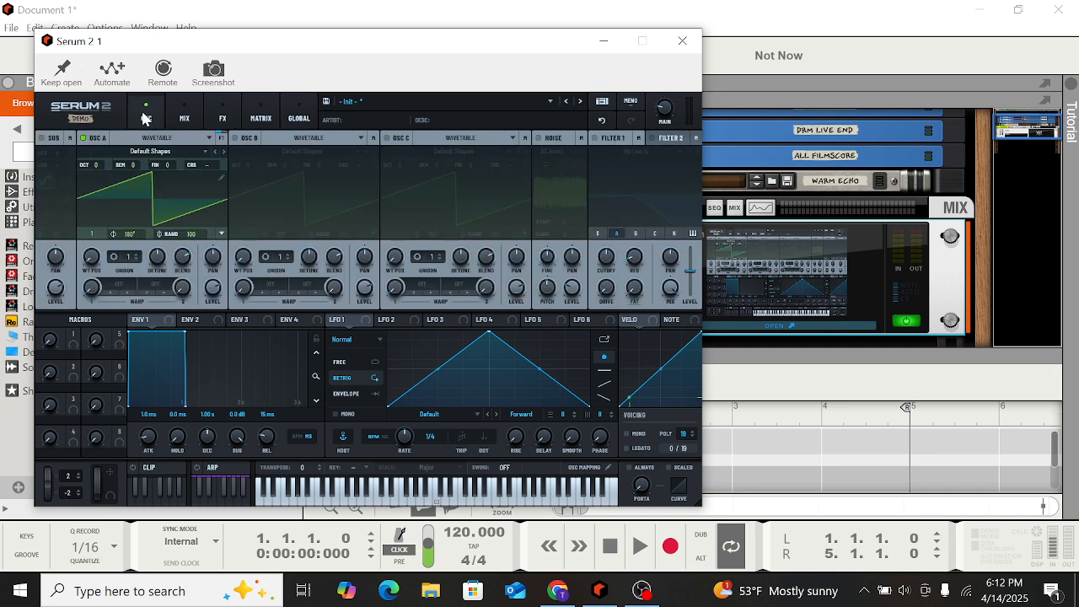
Load the factory brass preset BR - Brass Wall from the preset menu
{"action": "left_click", "coordinate": [530, 108]}
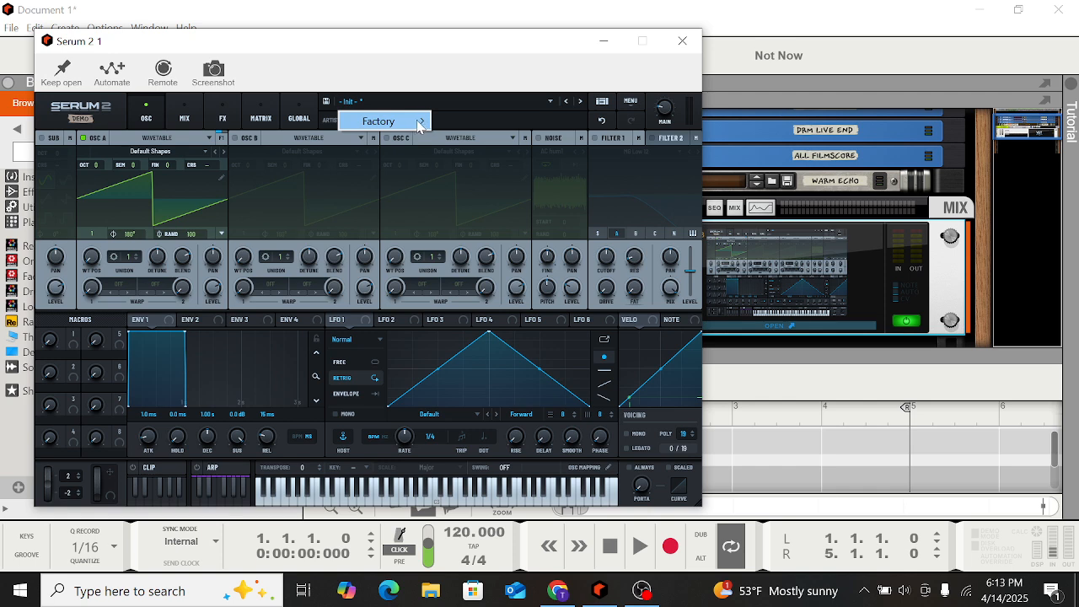
{"action": "mouse_move", "coordinate": [419, 124]}
{"action": "mouse_move", "coordinate": [496, 168]}
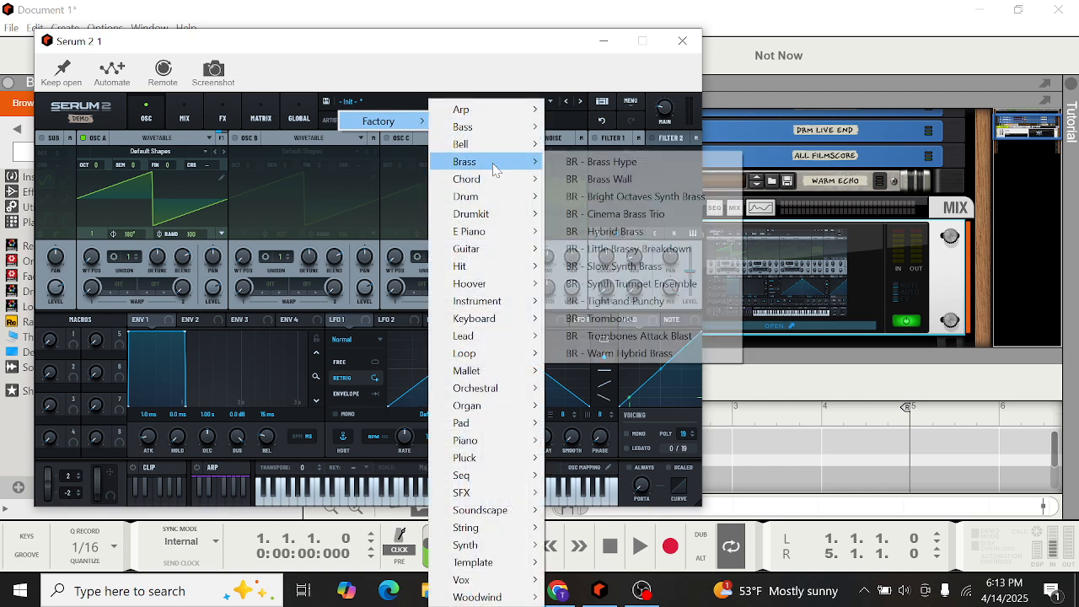
{"action": "left_click", "coordinate": [602, 179]}
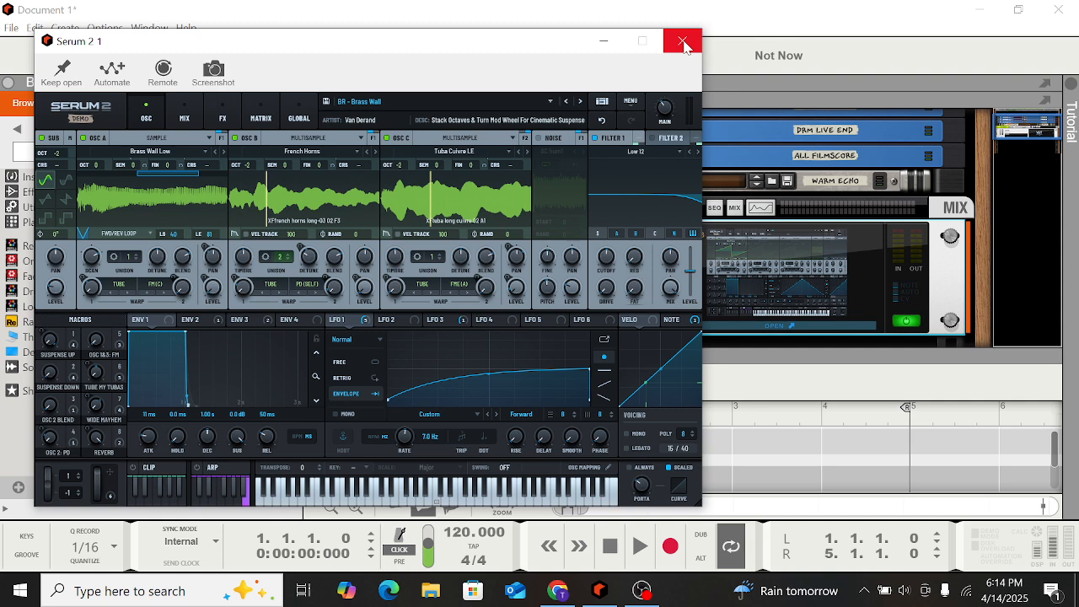
Close the Serum 2 window and delete the Serum 2 device from the rack
{"action": "left_click", "coordinate": [683, 42]}
{"action": "left_click", "coordinate": [598, 250]}
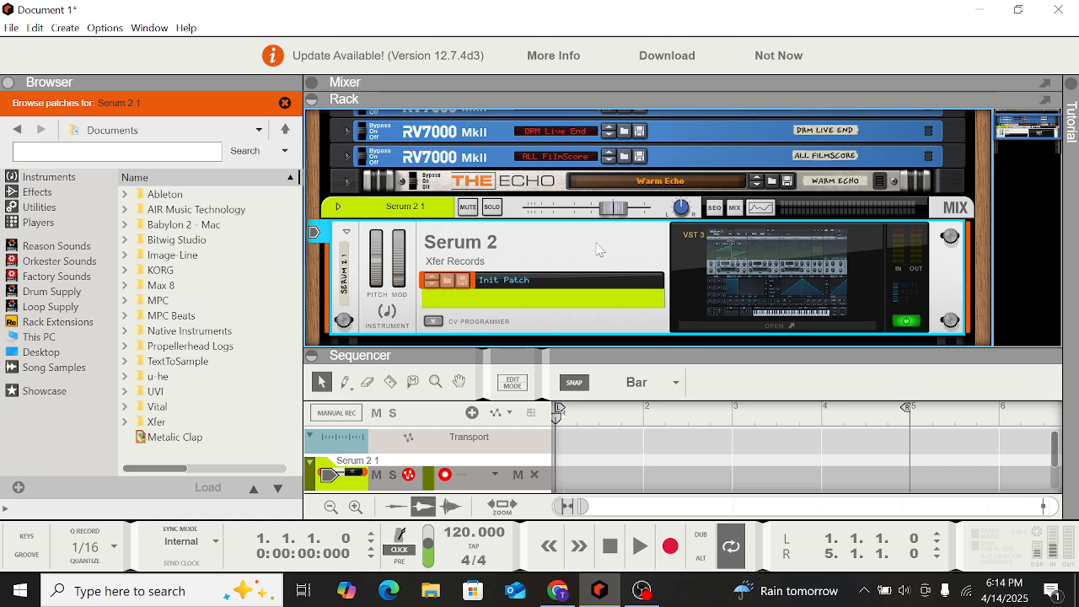
{"action": "key", "text": "Delete"}
{"action": "key", "text": "Return"}
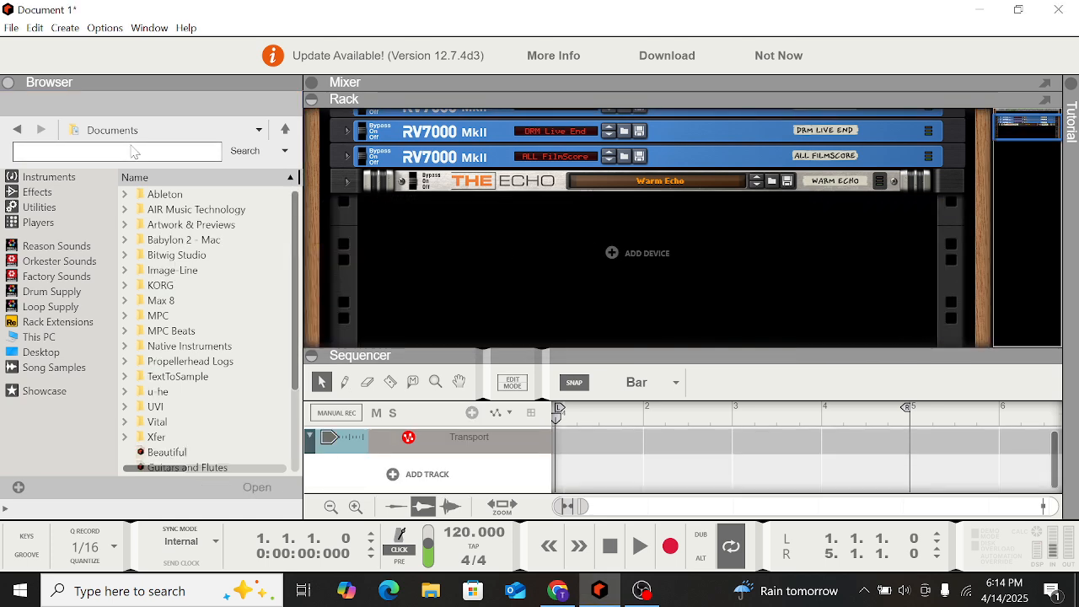
Search the instrument browser for falcon and add the Falcon instrument to the rack
{"action": "left_click", "coordinate": [133, 151]}
{"action": "type", "text": "fa"}
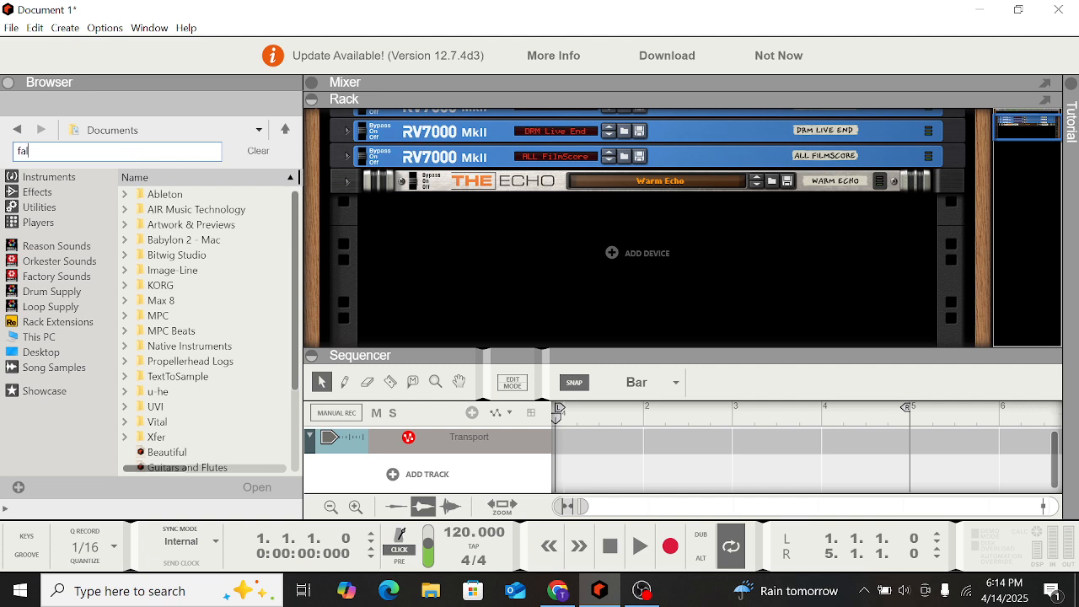
{"action": "type", "text": "lcon"}
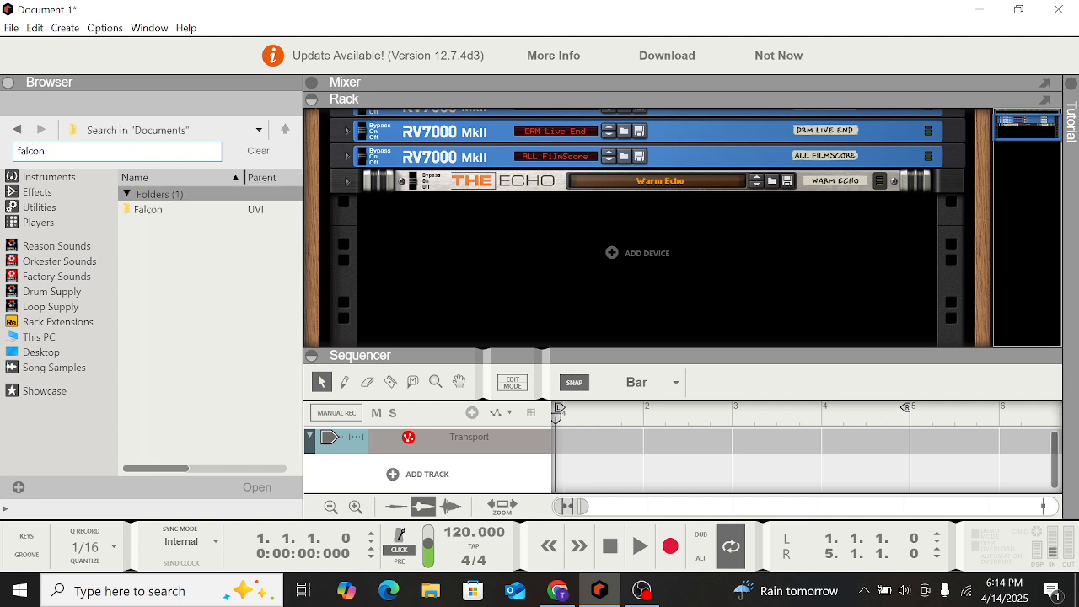
{"action": "left_click", "coordinate": [49, 176]}
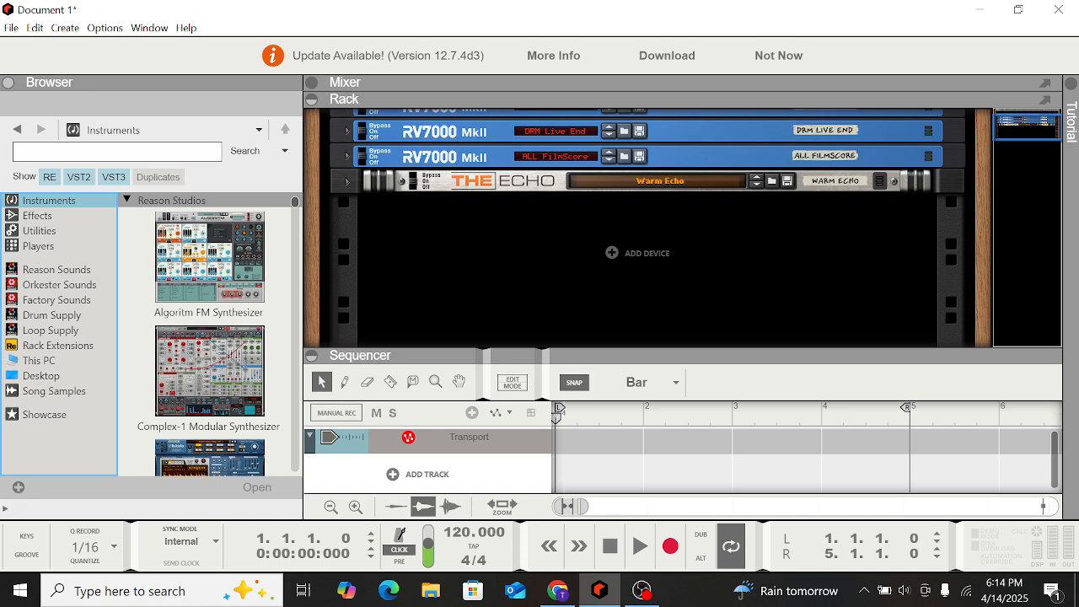
{"action": "left_click", "coordinate": [113, 151]}
{"action": "type", "text": "fa"}
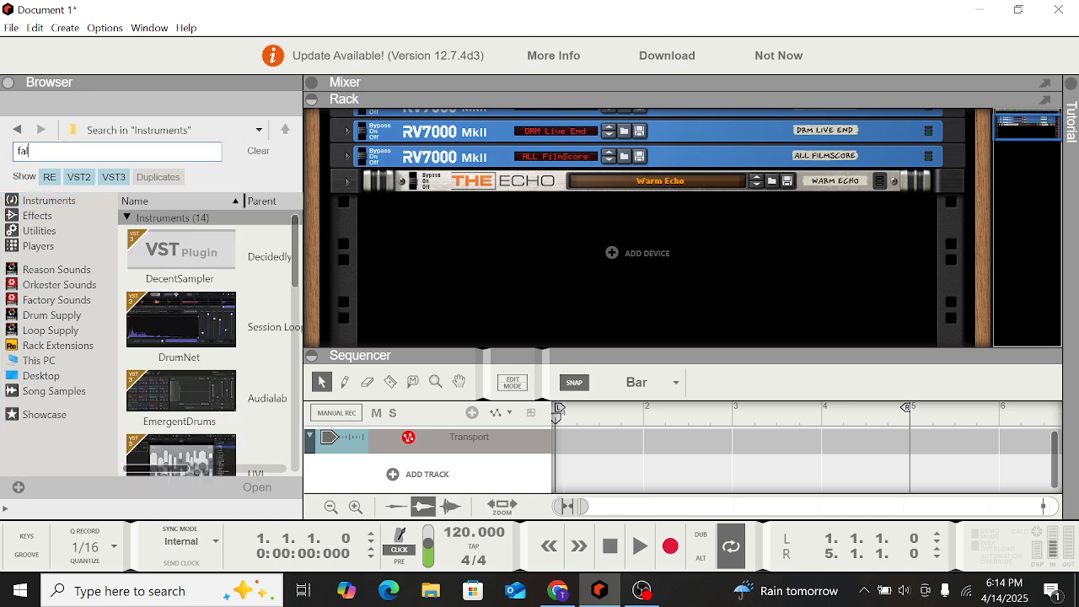
{"action": "type", "text": "lc"}
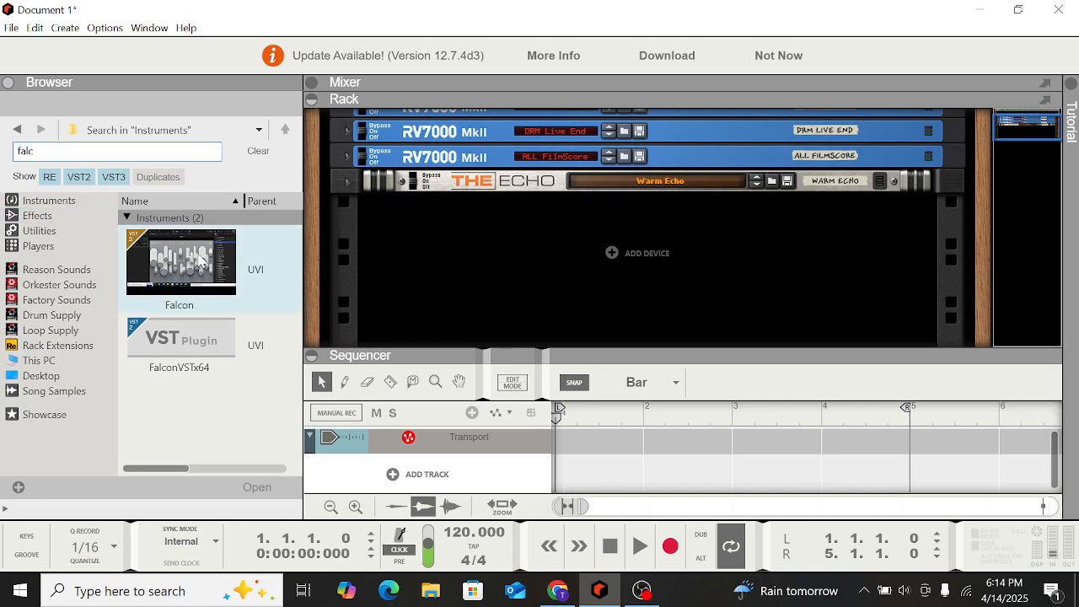
{"action": "left_click_drag", "start_coordinate": [200, 262], "coordinate": [503, 280]}
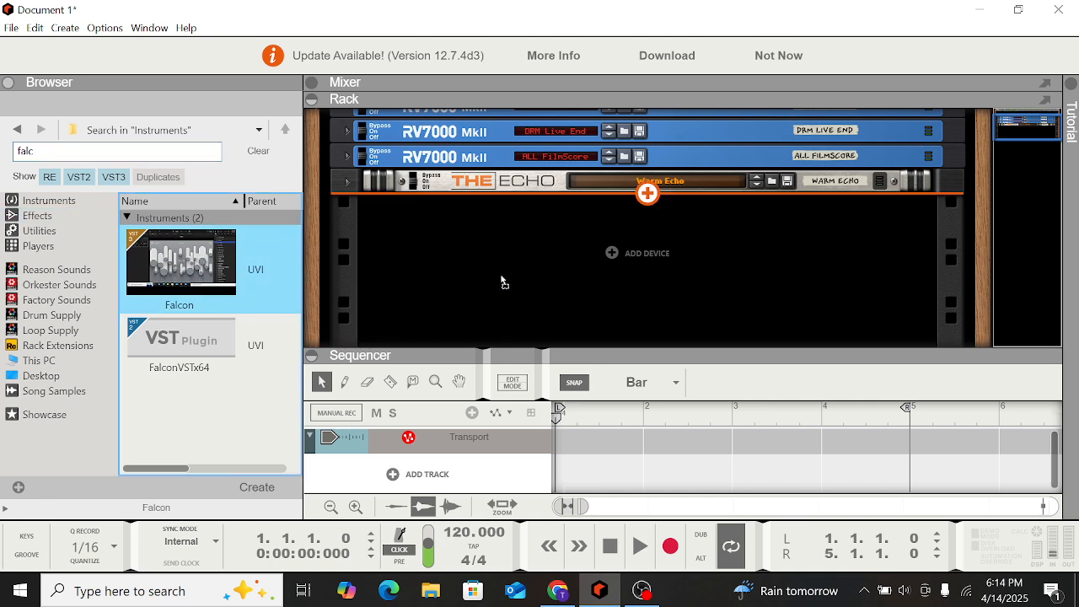
{"action": "left_click_drag", "start_coordinate": [503, 280], "coordinate": [500, 282]}
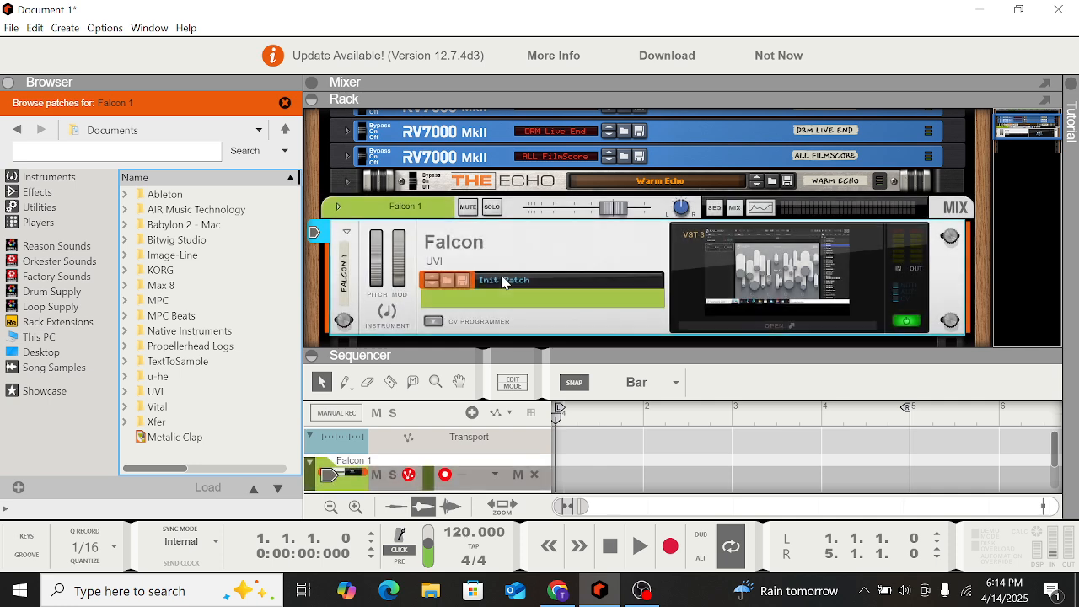
Open Falcon and load the Getting Started patch 16 - Multi Granular - Strings
{"action": "left_click", "coordinate": [769, 327]}
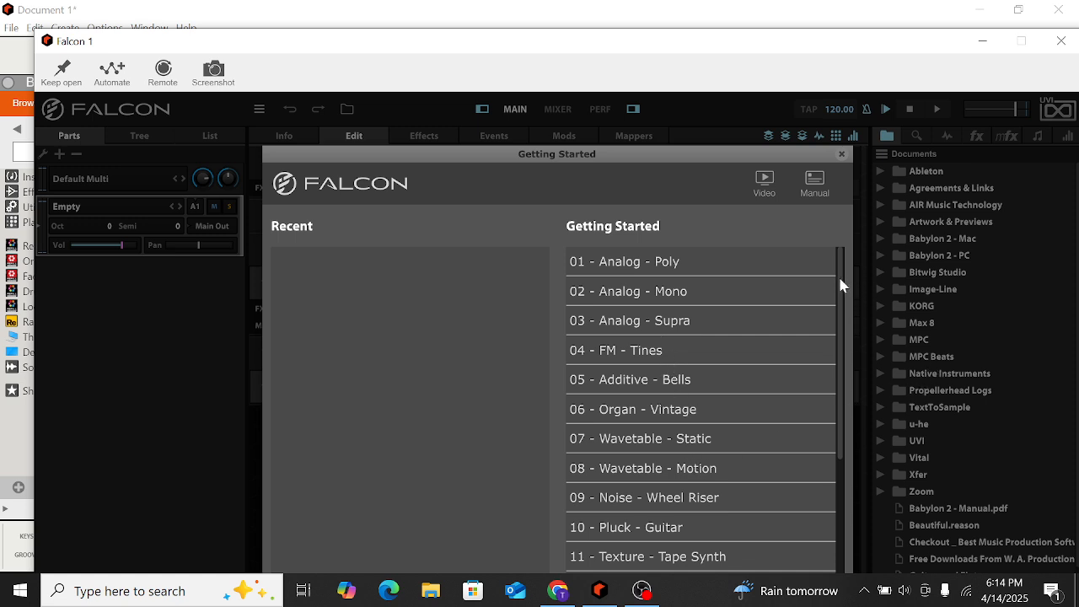
{"action": "left_click_drag", "start_coordinate": [839, 287], "coordinate": [845, 407]}
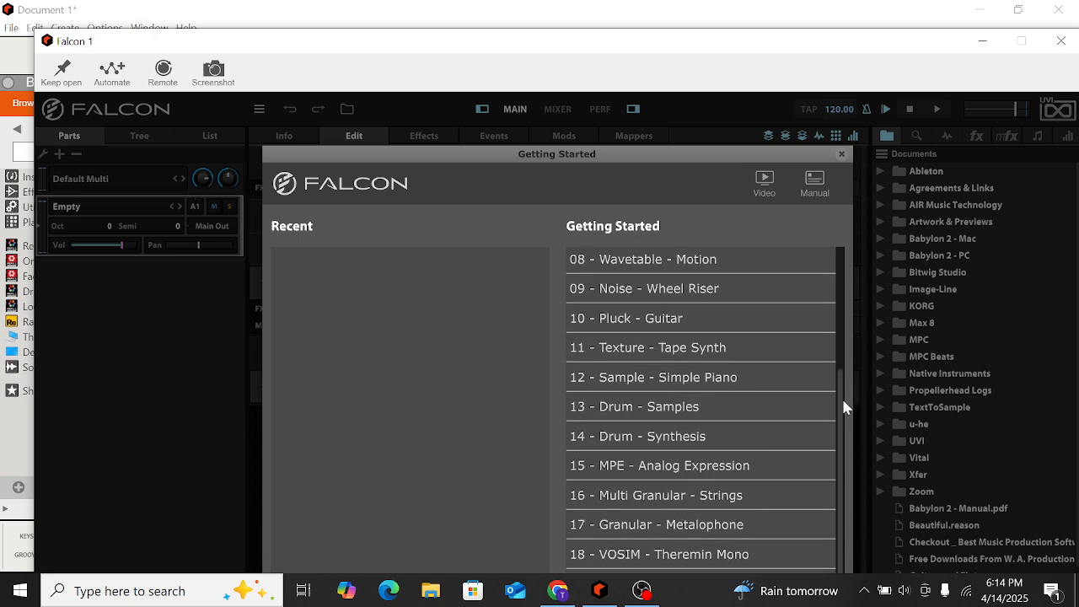
{"action": "left_click", "coordinate": [691, 496]}
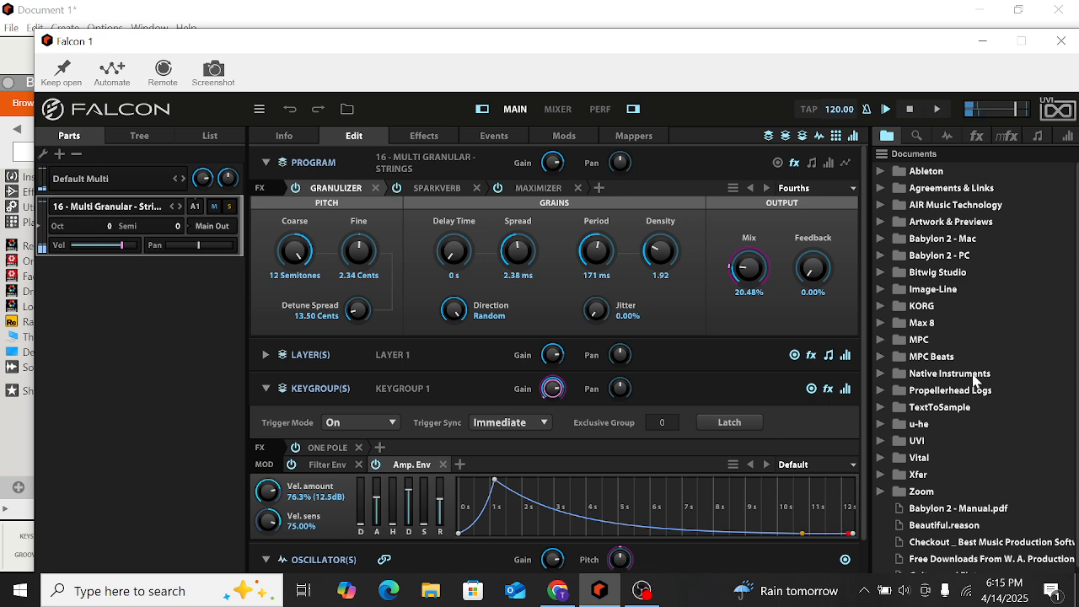
Close the Falcon window and delete the Falcon device from the rack
{"action": "left_click", "coordinate": [1062, 42]}
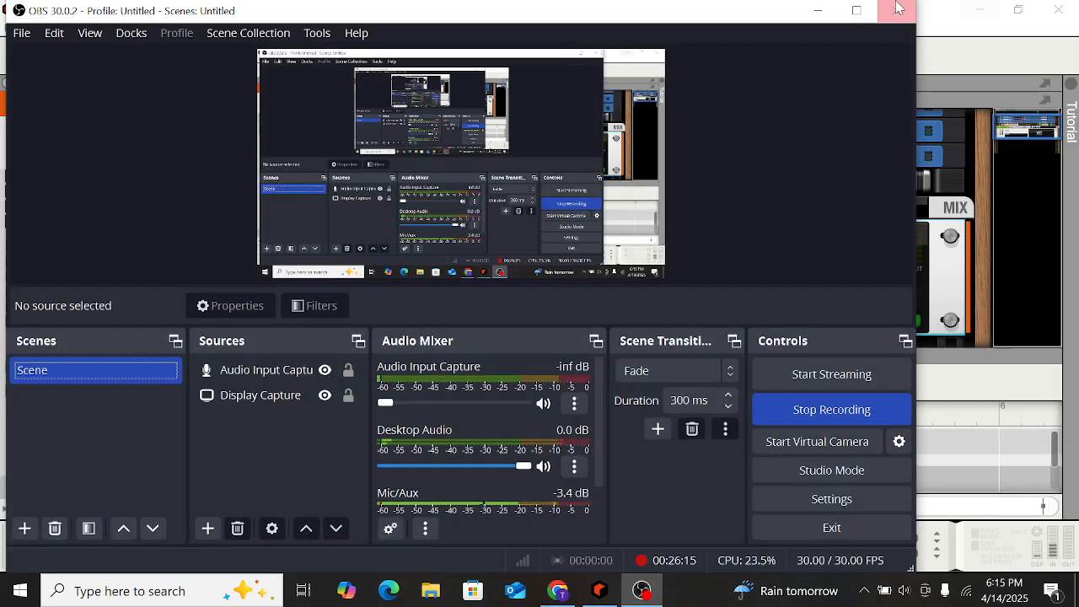
{"action": "left_click", "coordinate": [814, 11]}
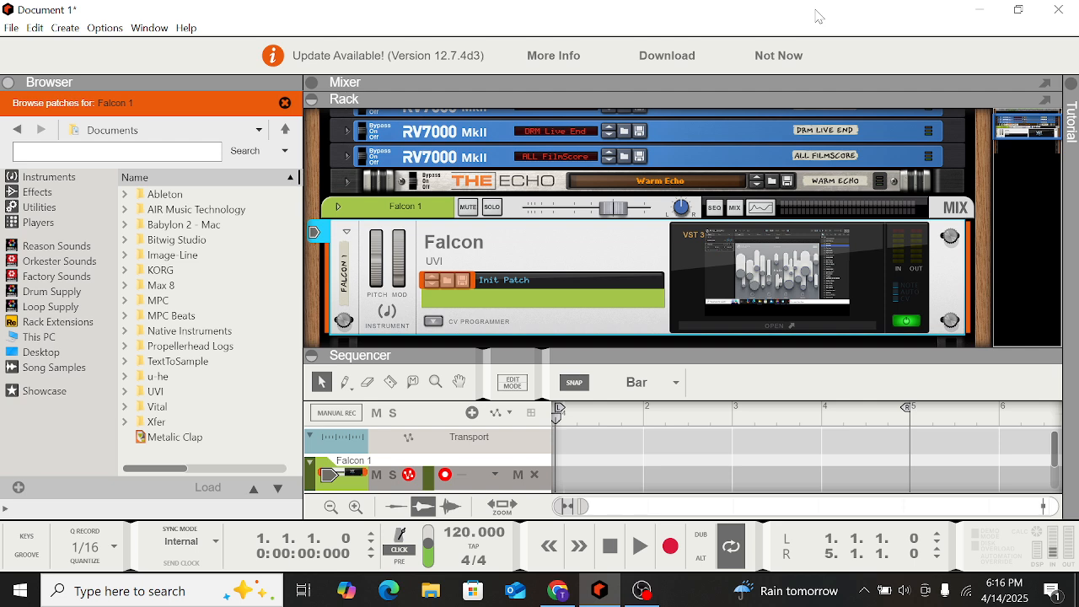
{"action": "left_click", "coordinate": [14, 133]}
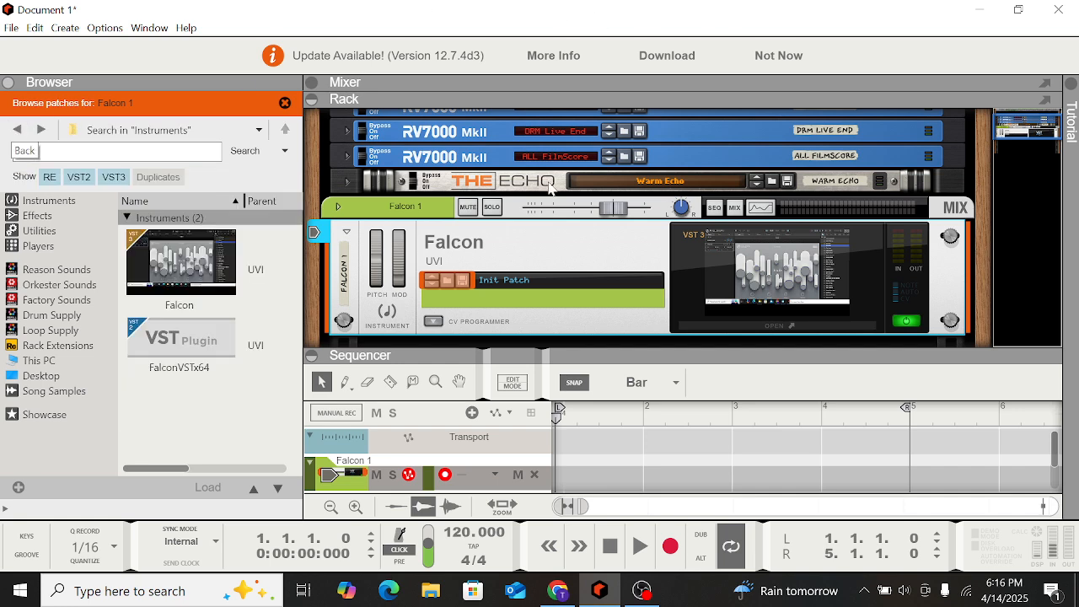
{"action": "key", "text": "Delete"}
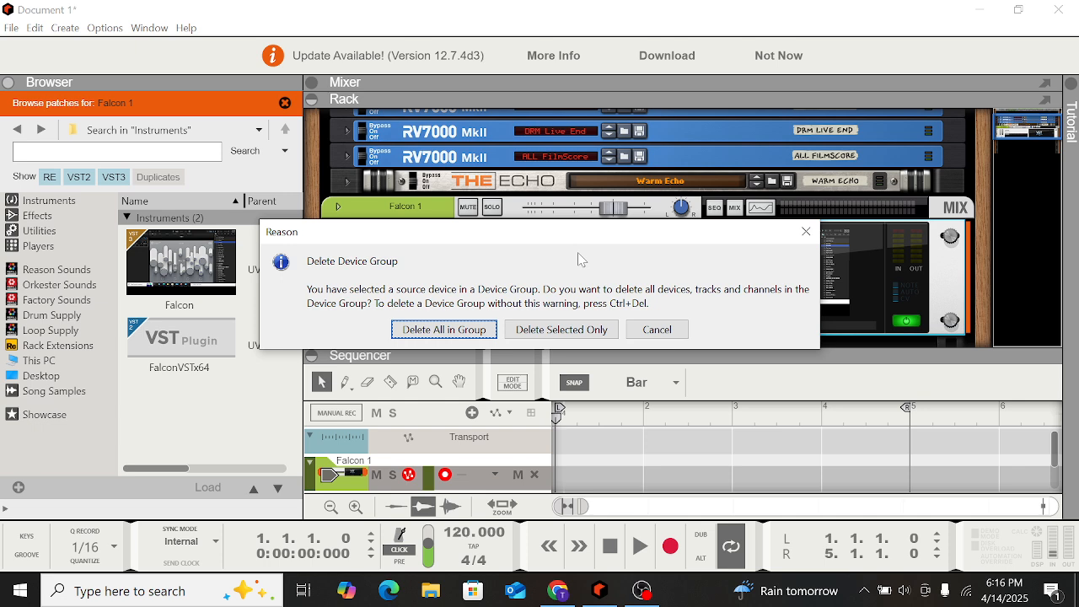
{"action": "key", "text": "Escape"}
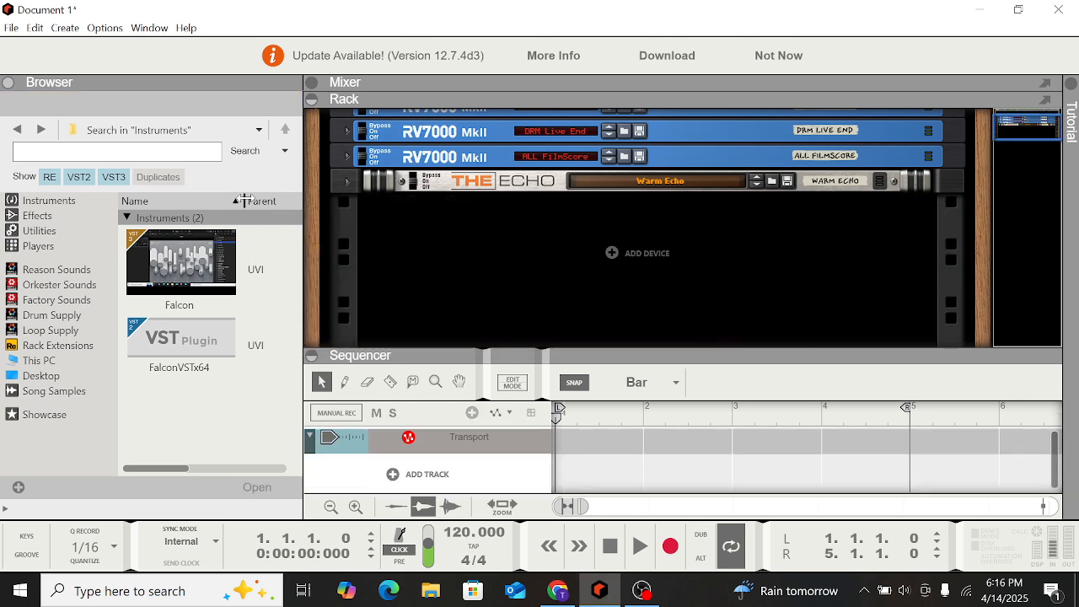
{"action": "left_click", "coordinate": [19, 132]}
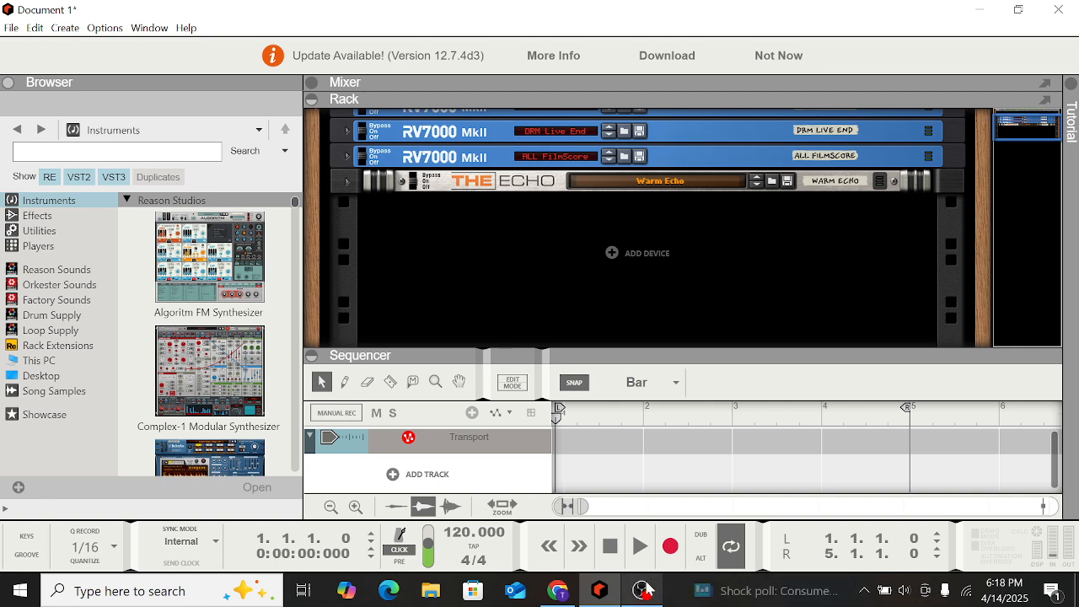
{"action": "mouse_move", "coordinate": [647, 587]}
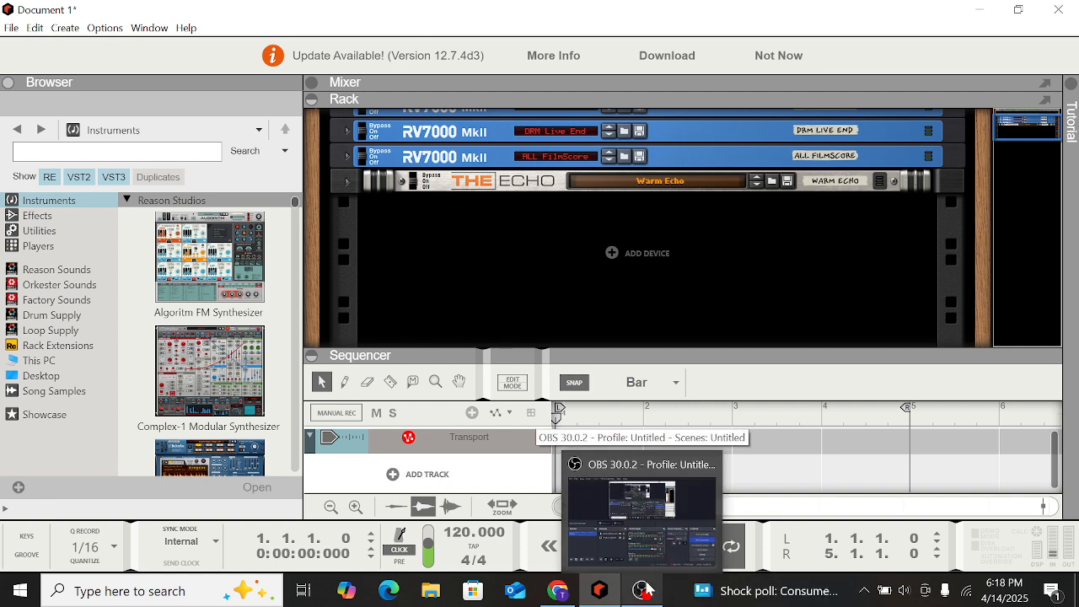
{"action": "left_click", "coordinate": [646, 588]}
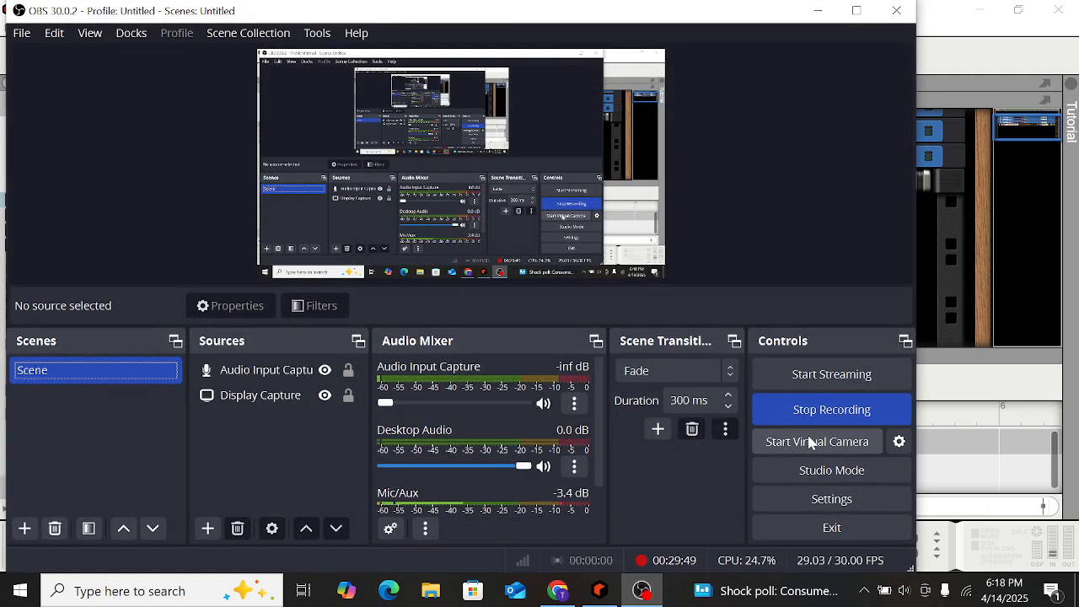